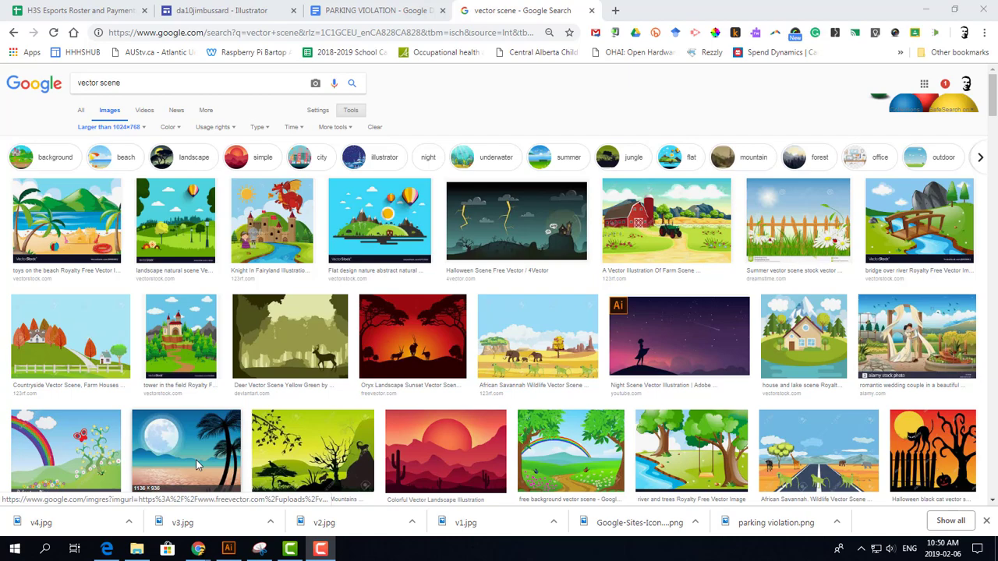
Switch to Illustrator and create a new document from the Web-Large preset, 1920 x 1080 px, after browsing the preset categories.
{"action": "left_click", "coordinate": [228, 549]}
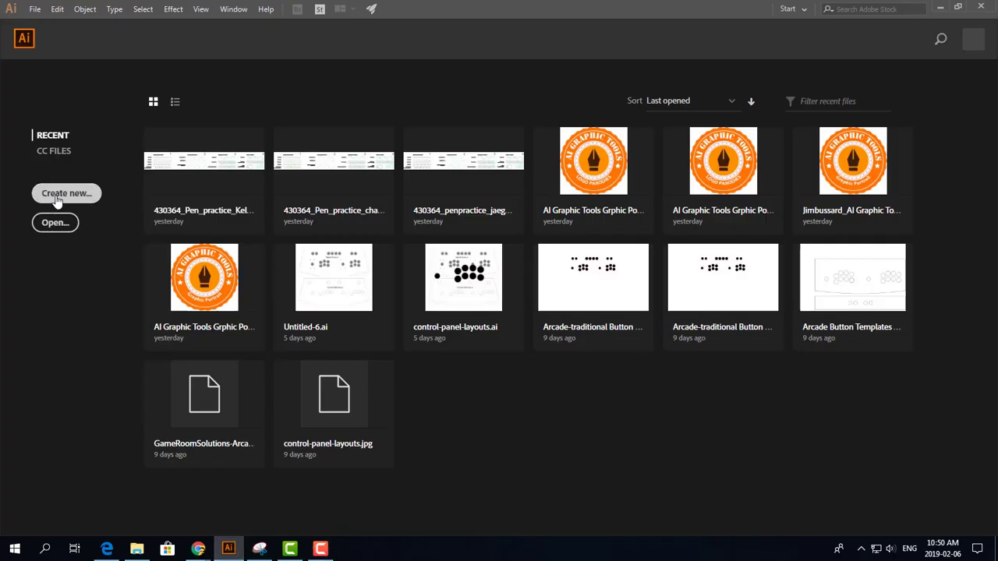
{"action": "left_click", "coordinate": [57, 200]}
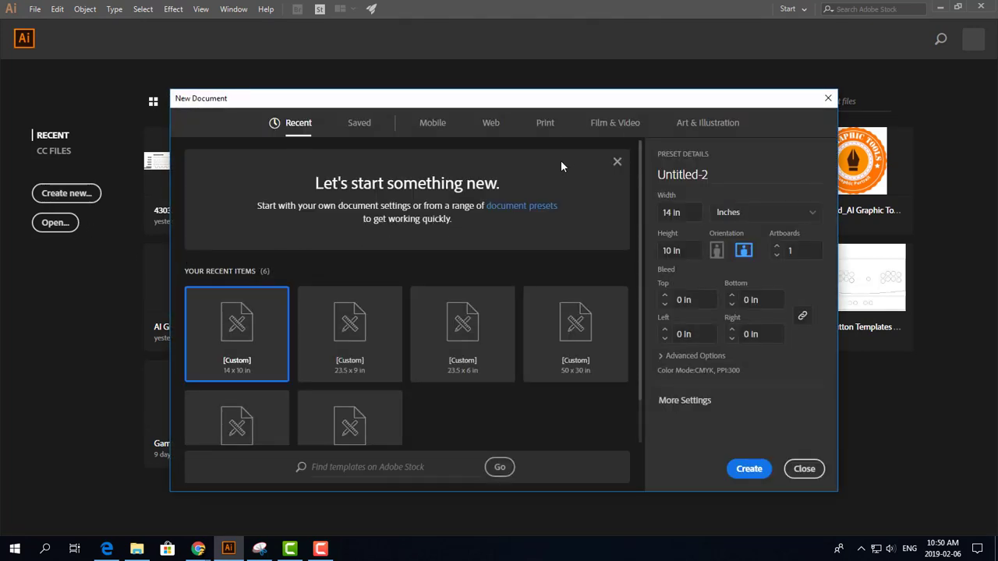
{"action": "left_click", "coordinate": [432, 126]}
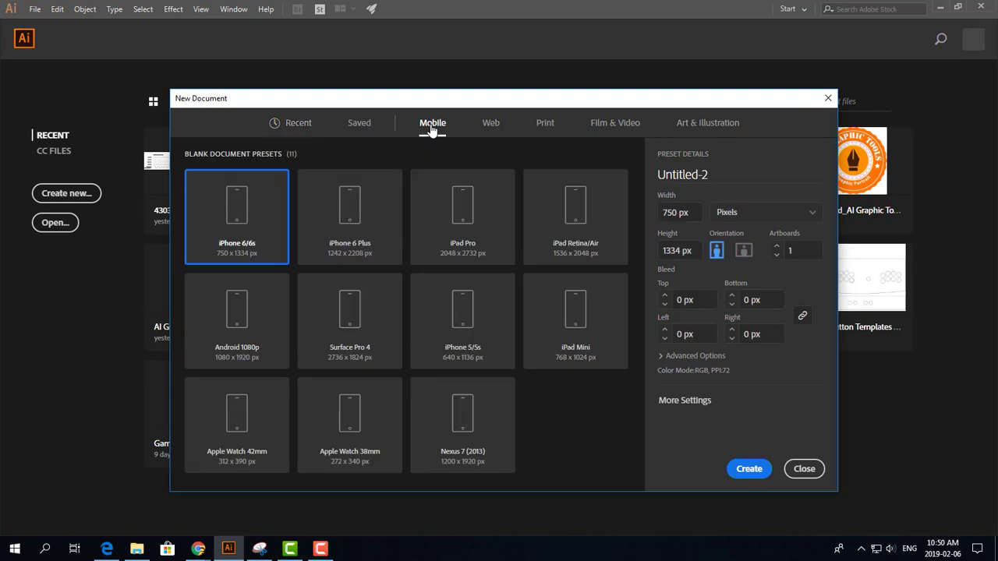
{"action": "left_click", "coordinate": [490, 126]}
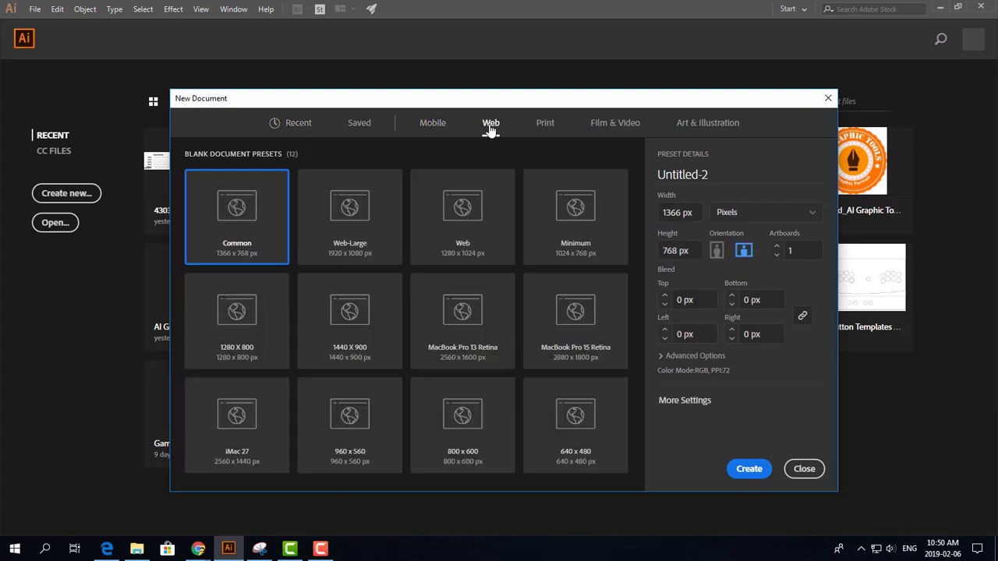
{"action": "left_click", "coordinate": [546, 125]}
{"action": "left_click", "coordinate": [608, 123]}
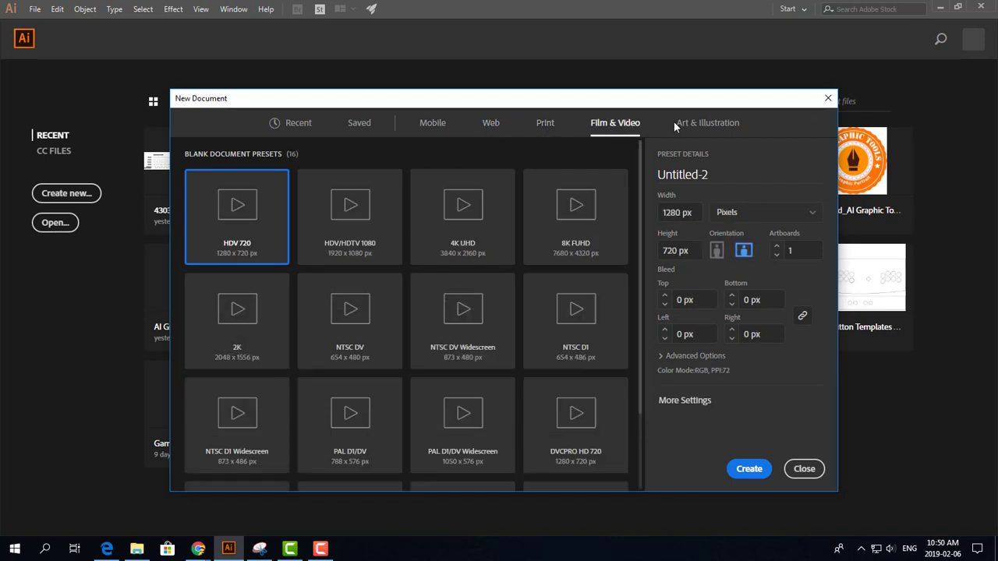
{"action": "left_click", "coordinate": [682, 125]}
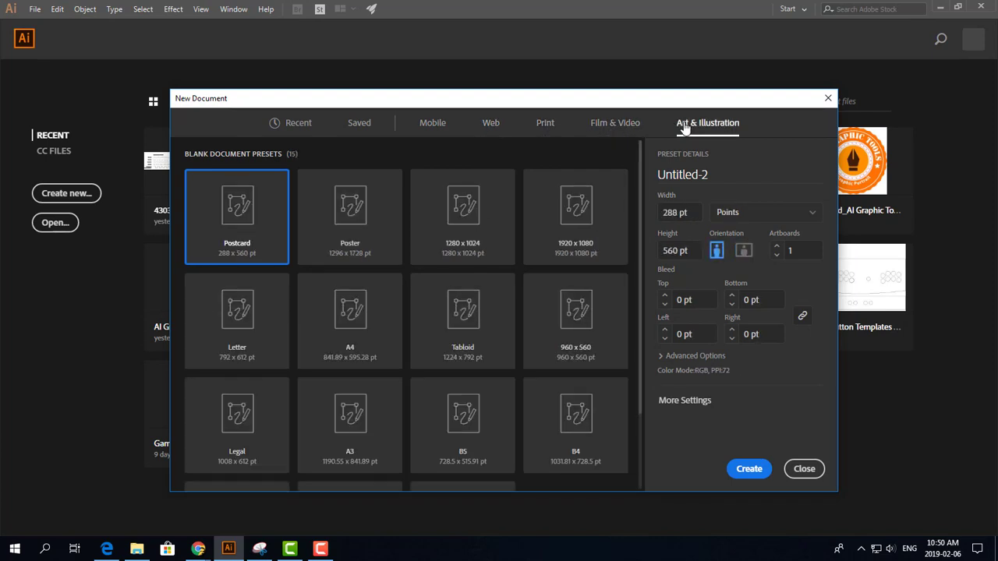
{"action": "left_click", "coordinate": [490, 125]}
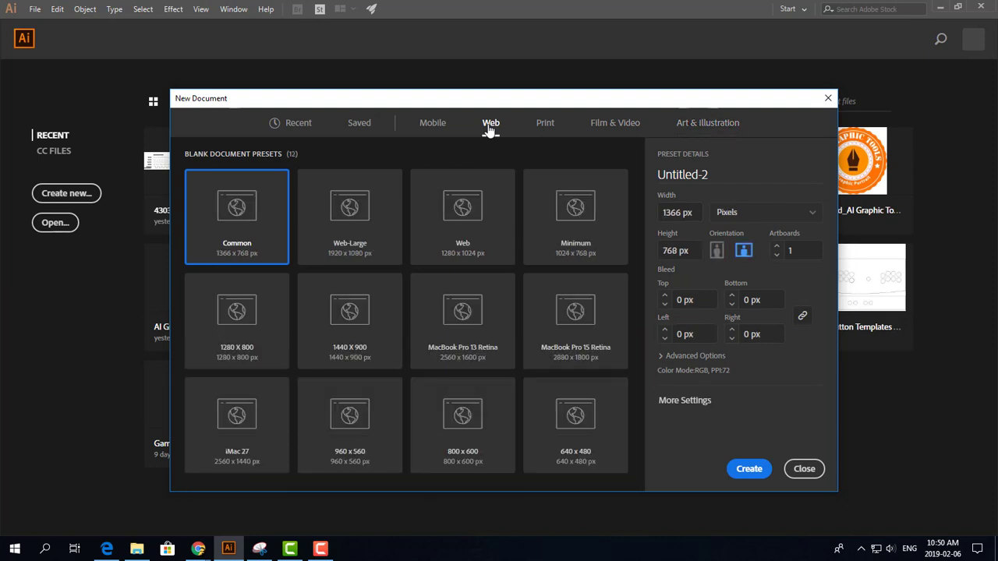
{"action": "left_click", "coordinate": [347, 235]}
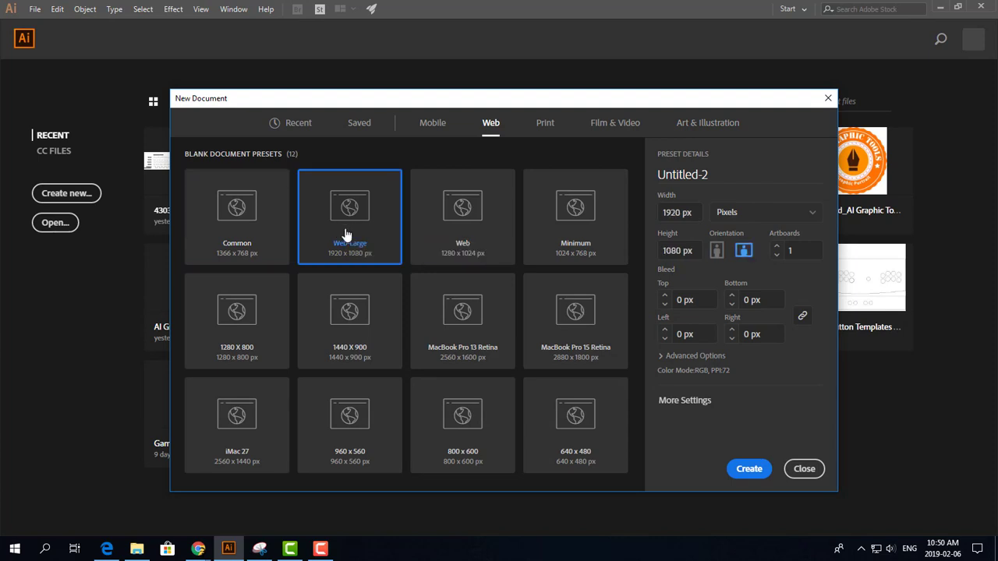
{"action": "left_click", "coordinate": [746, 471]}
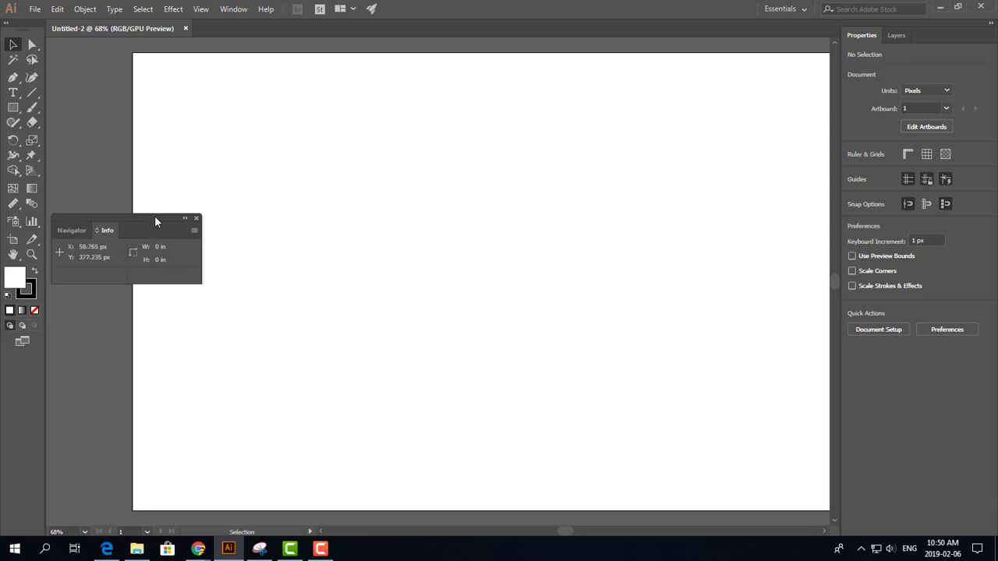
Move the floating Info panel off the artboard to the empty area below the document properties.
{"action": "left_click_drag", "start_coordinate": [156, 219], "coordinate": [211, 236]}
{"action": "left_click_drag", "start_coordinate": [327, 269], "coordinate": [961, 385]}
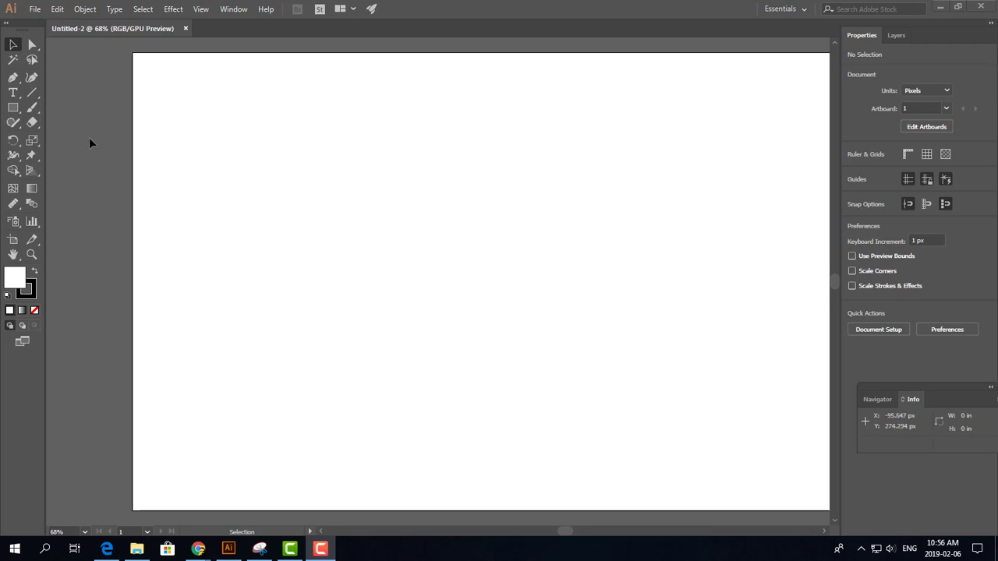
Draw a closed five-point hill about 1250 px wide along the artboard's bottom edge with the Pen tool and fill it near-black.
{"action": "left_click", "coordinate": [13, 78]}
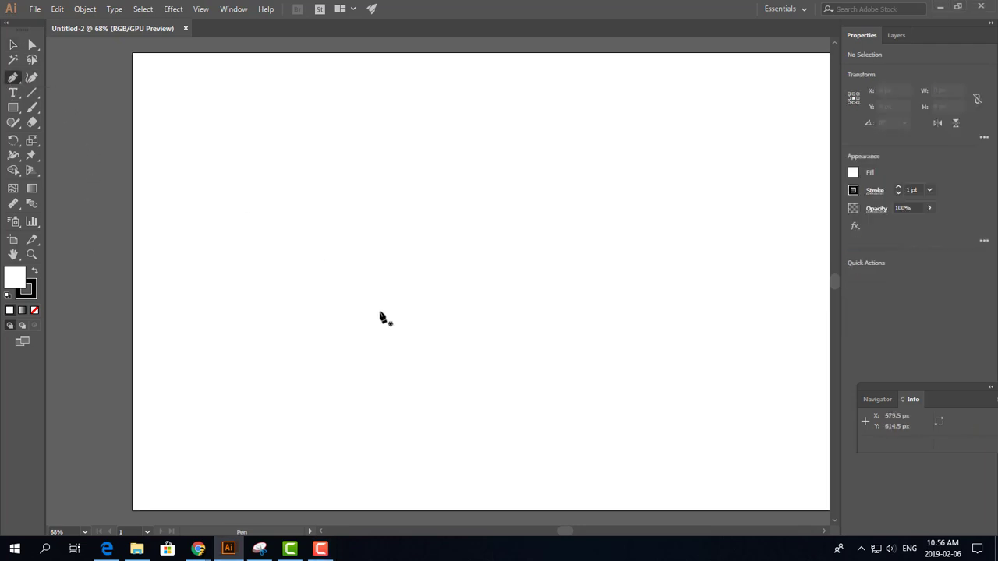
{"action": "left_click", "coordinate": [189, 510]}
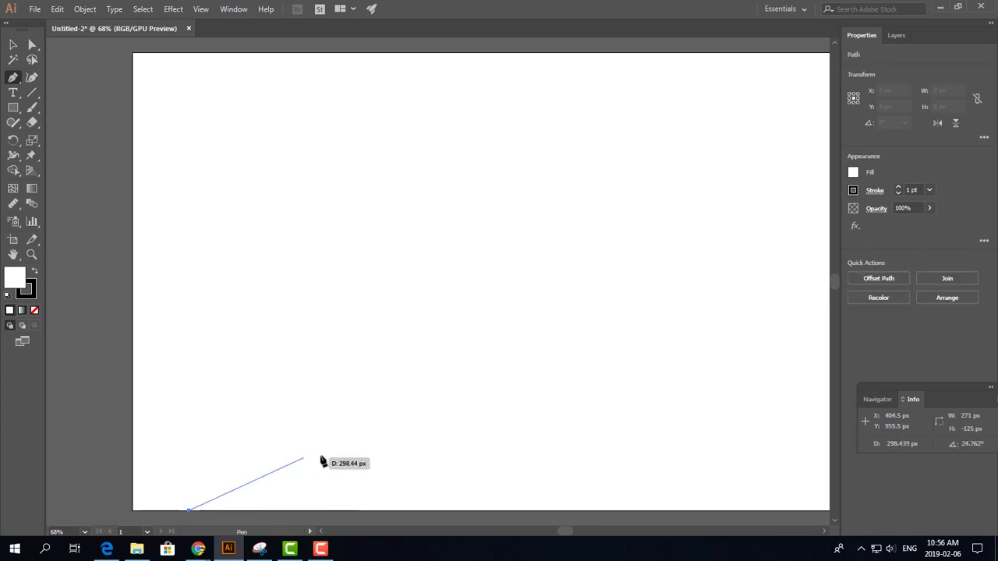
{"action": "left_click_drag", "start_coordinate": [335, 453], "coordinate": [370, 457]}
{"action": "left_click", "coordinate": [473, 453]}
{"action": "left_click", "coordinate": [624, 458]}
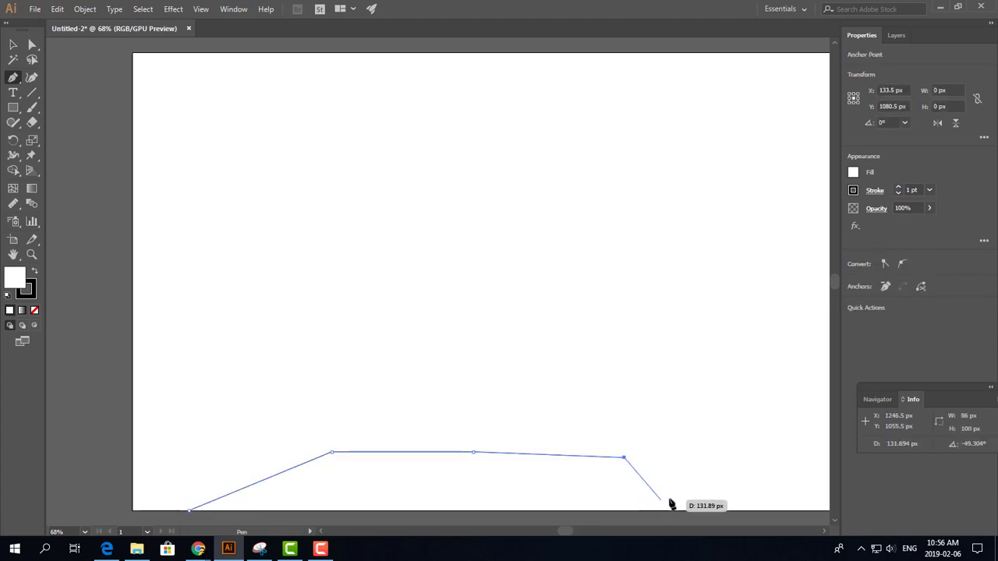
{"action": "left_click", "coordinate": [719, 511]}
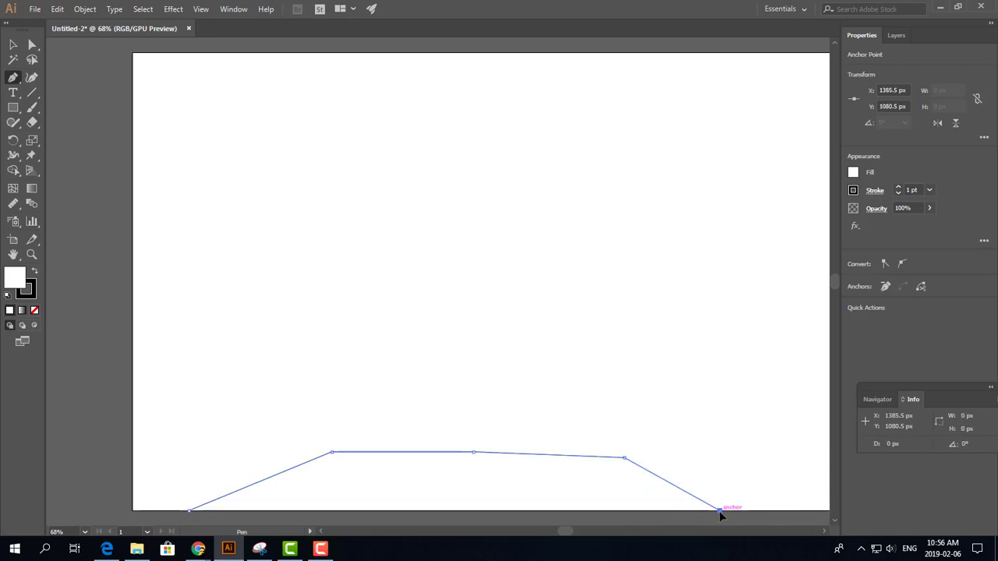
{"action": "left_click", "coordinate": [190, 511]}
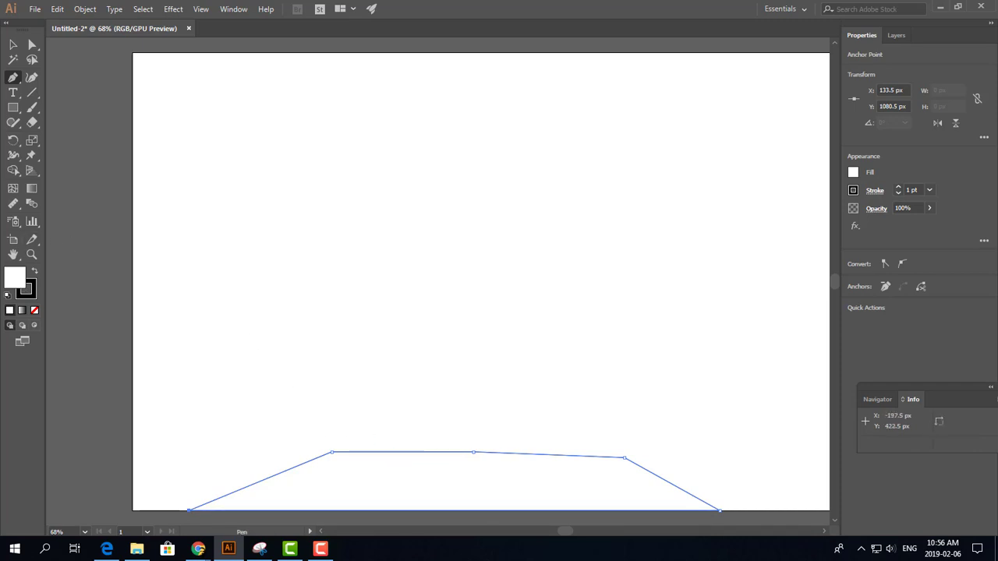
{"action": "key", "text": "Return"}
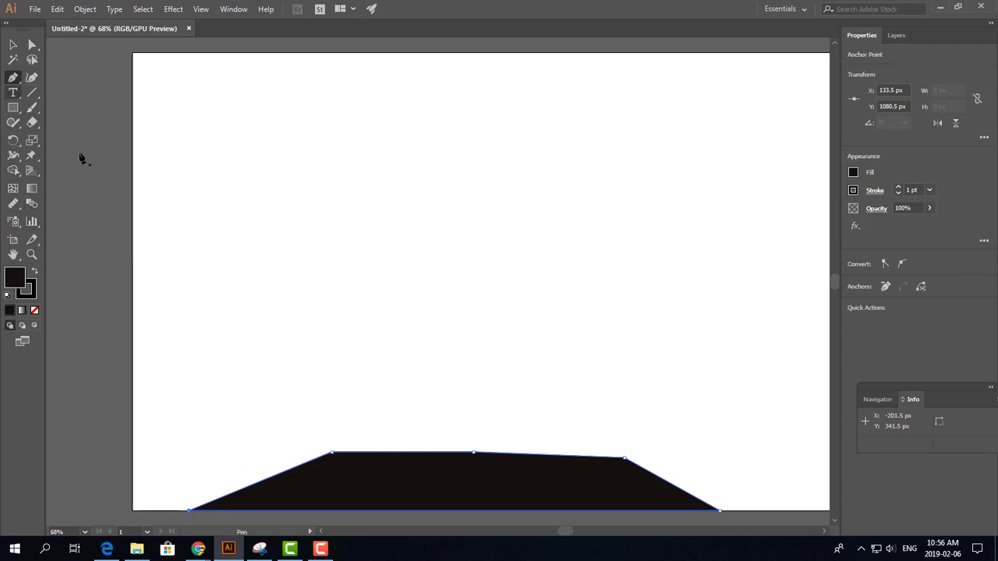
Draw a wider closed hill range, about 1640 px wide and 416 px tall, down to the artboard's bottom edge and fill it dark brownish grey.
{"action": "left_click_drag", "start_coordinate": [132, 388], "coordinate": [186, 374]}
{"action": "left_click", "coordinate": [313, 343]}
{"action": "left_click", "coordinate": [484, 346]}
{"action": "left_click", "coordinate": [618, 383]}
{"action": "left_click", "coordinate": [719, 346]}
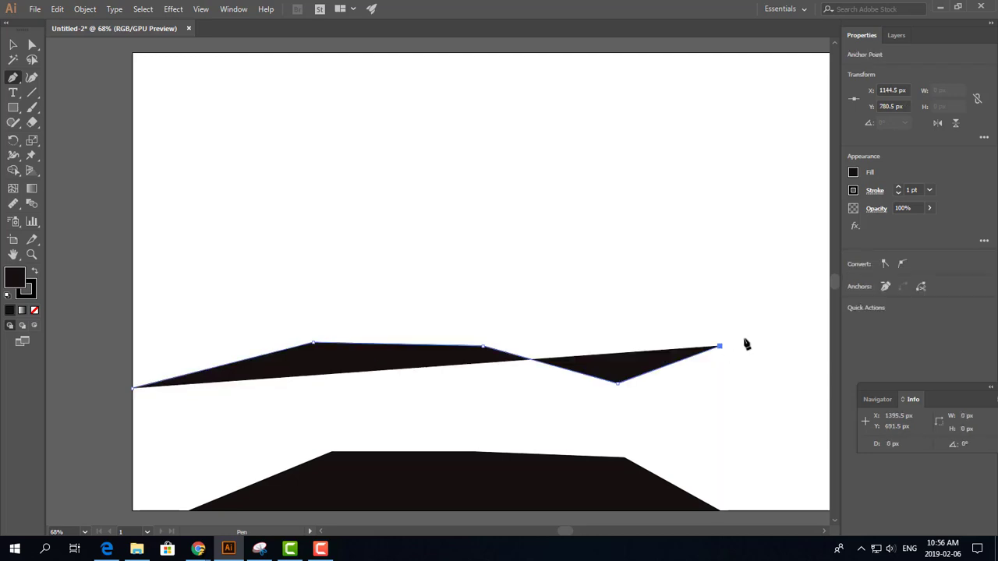
{"action": "left_click", "coordinate": [774, 334]}
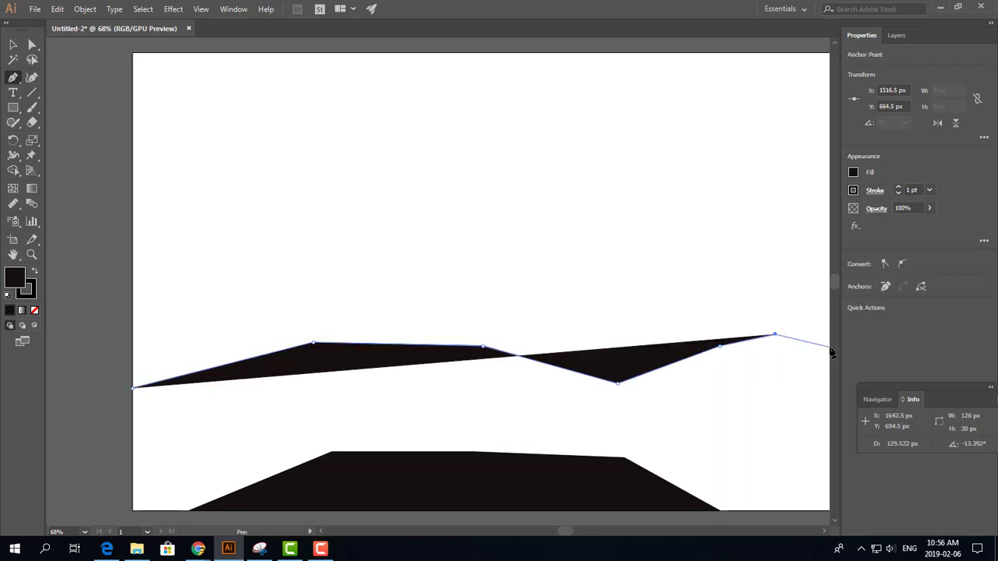
{"action": "scroll", "coordinate": [831, 352], "scroll_direction": "down", "scroll_amount": 5}
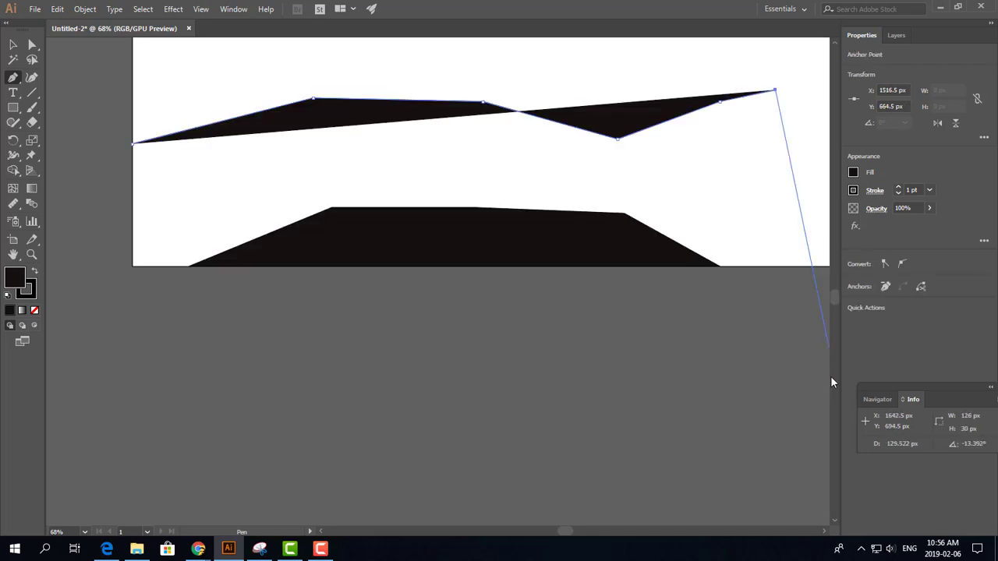
{"action": "left_click", "coordinate": [829, 208]}
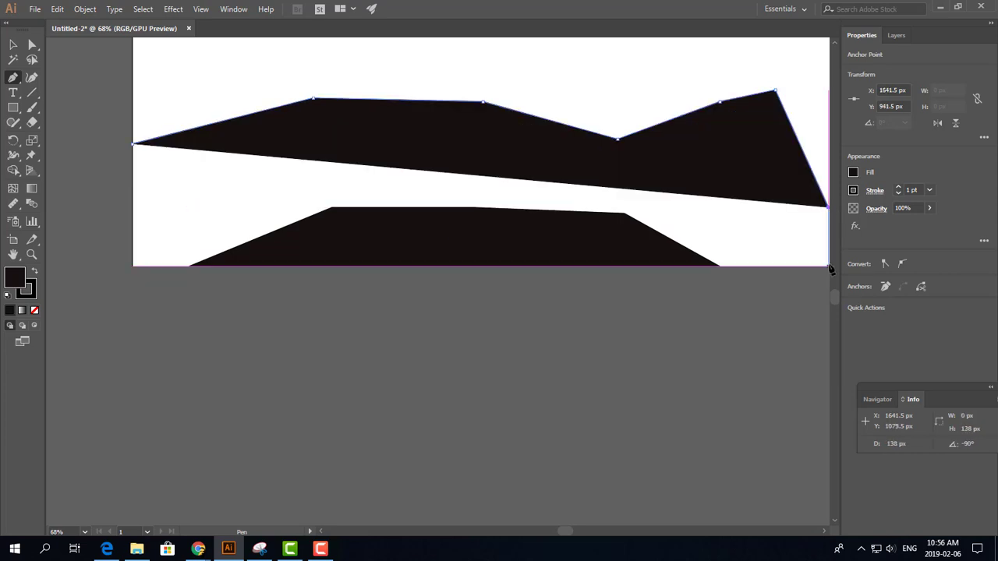
{"action": "left_click", "coordinate": [829, 267]}
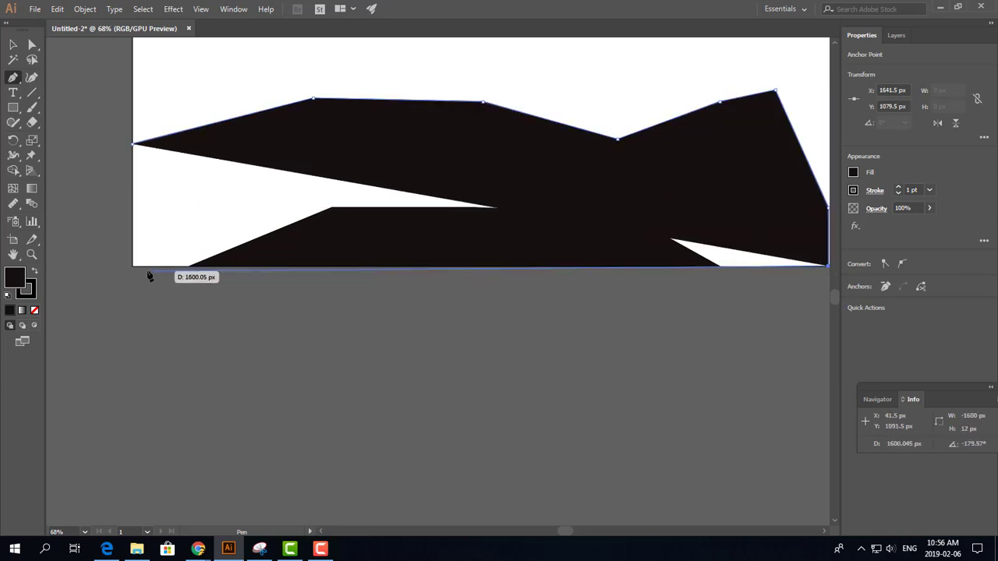
{"action": "left_click", "coordinate": [133, 266]}
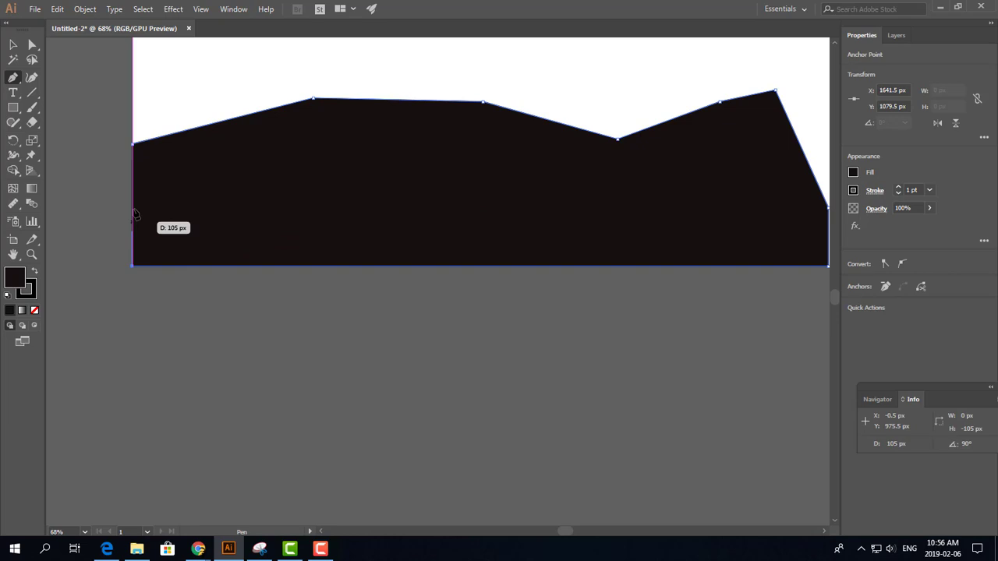
{"action": "left_click", "coordinate": [134, 145]}
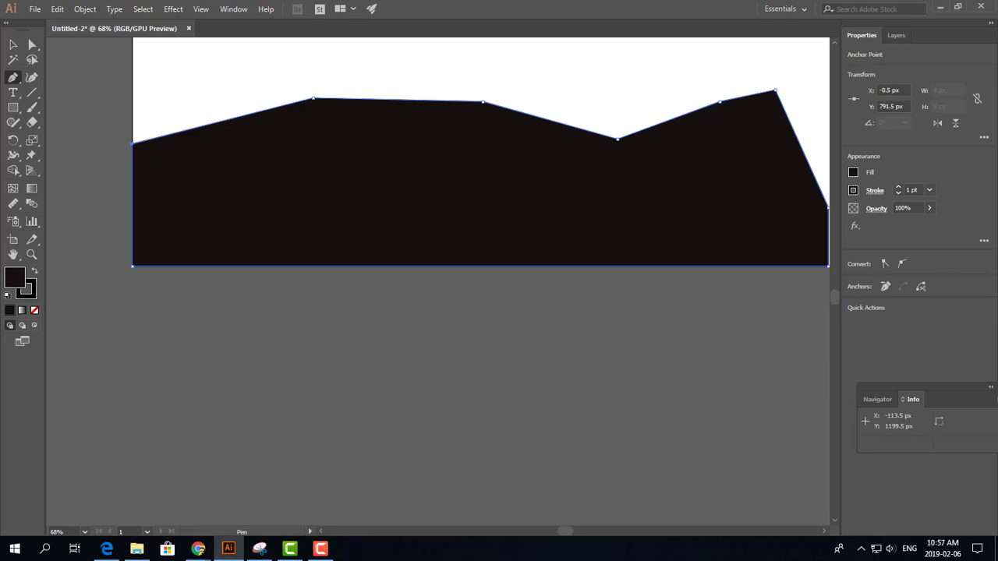
{"action": "key", "text": "Return"}
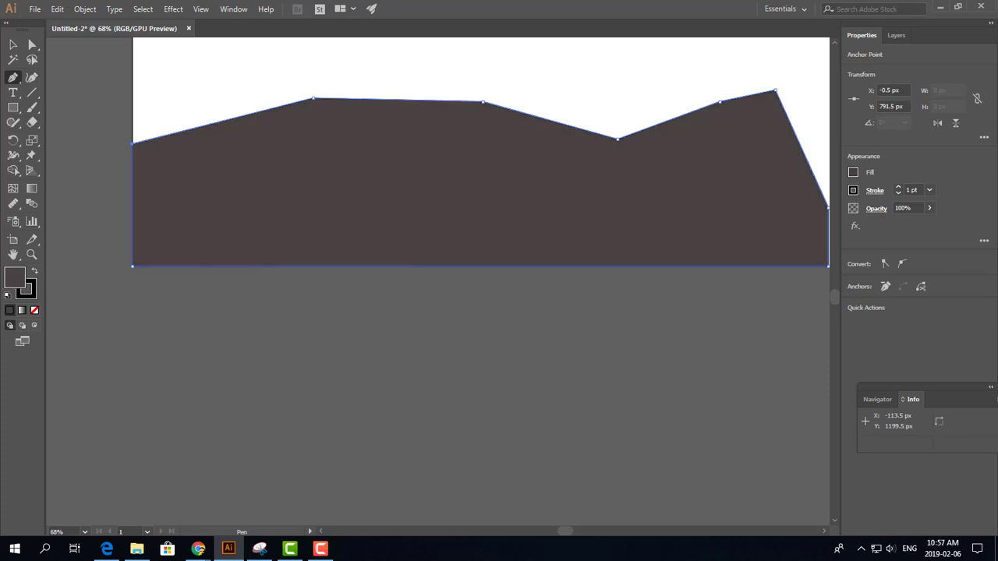
Move the brownish-grey hill range's path below the black hill's path in Layer 1.
{"action": "scroll", "coordinate": [418, 168], "scroll_direction": "up", "scroll_amount": 5}
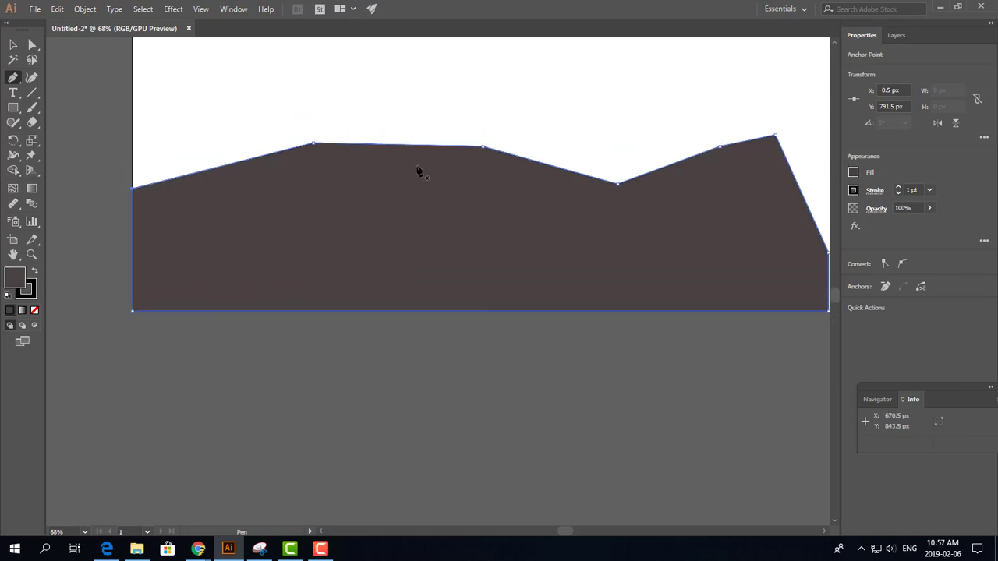
{"action": "left_click", "coordinate": [896, 35]}
{"action": "left_click", "coordinate": [882, 54]}
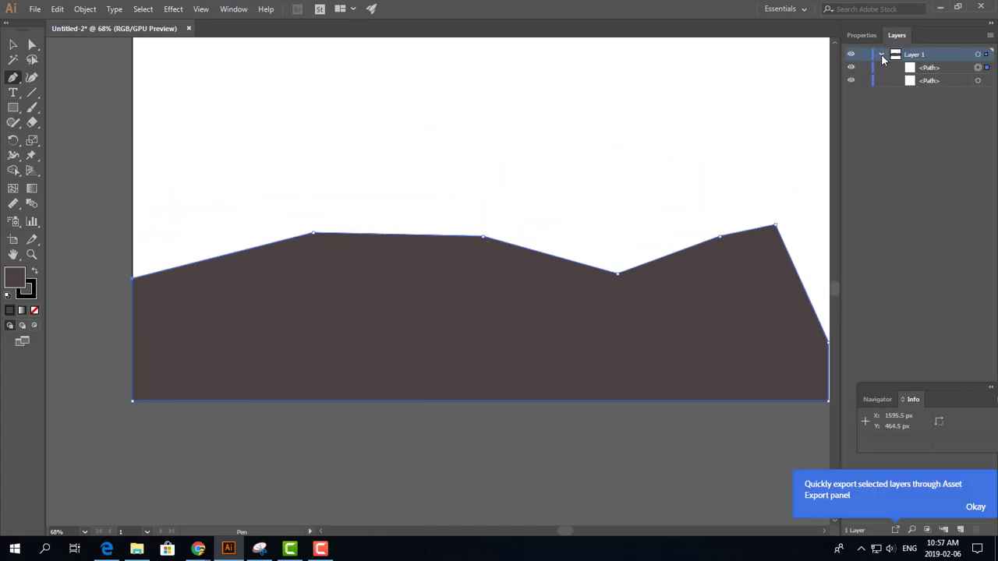
{"action": "left_click", "coordinate": [928, 69]}
{"action": "left_click_drag", "start_coordinate": [928, 72], "coordinate": [928, 86]}
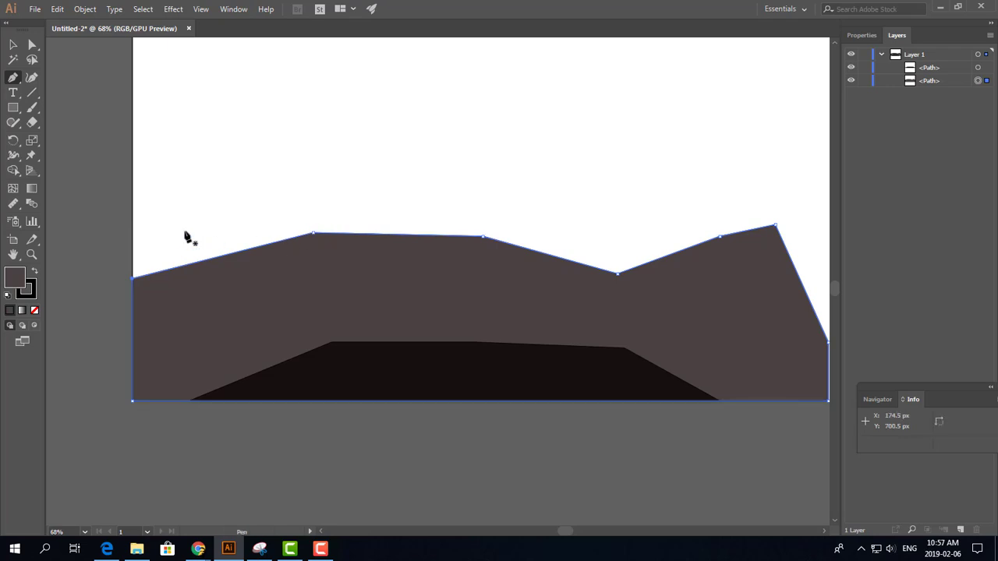
Bend the brownish-grey range's straight top and right slopes into alternating humps and dips with the Curvature tool.
{"action": "left_click", "coordinate": [32, 78]}
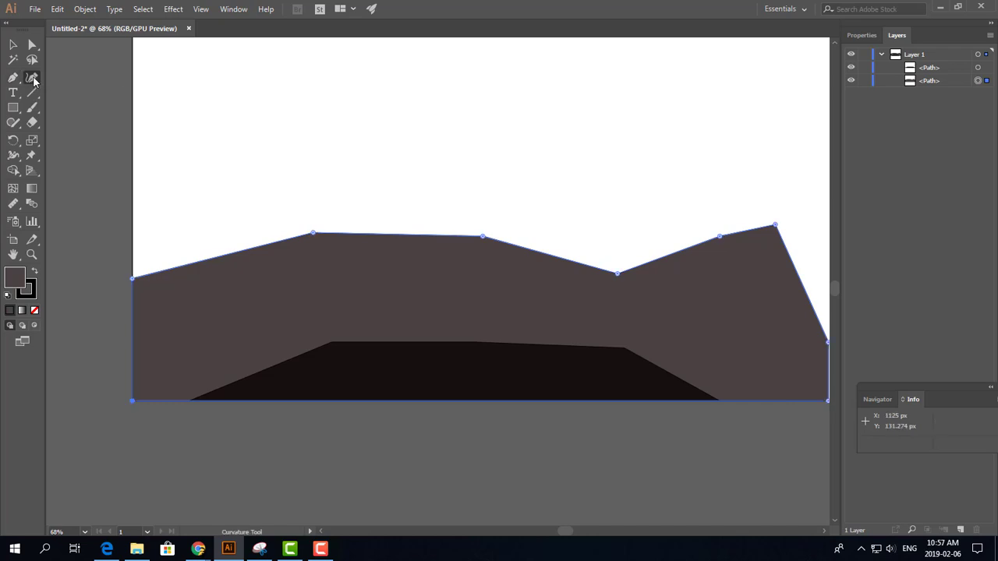
{"action": "left_click_drag", "start_coordinate": [234, 253], "coordinate": [222, 236]}
{"action": "left_click_drag", "start_coordinate": [407, 236], "coordinate": [411, 250]}
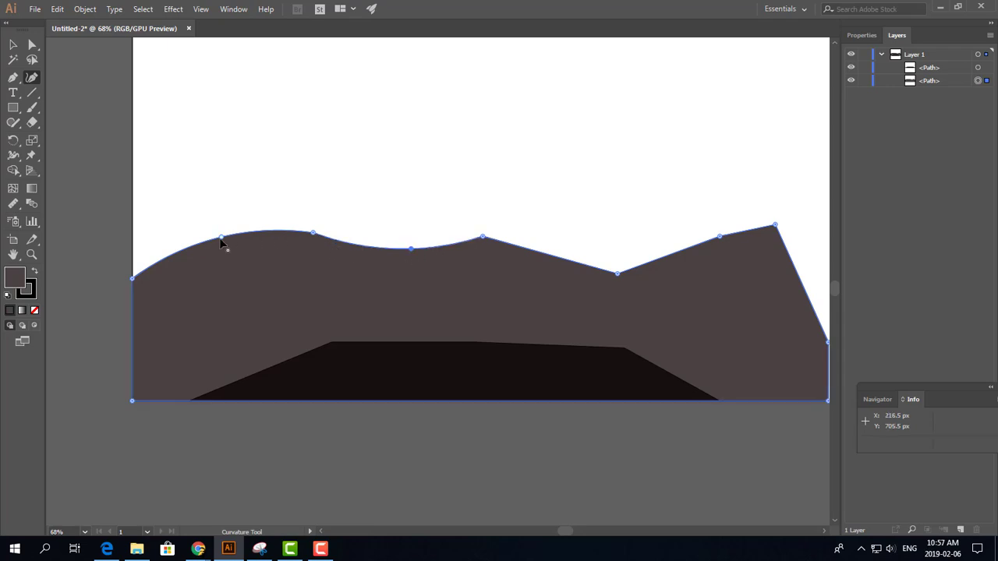
{"action": "left_click", "coordinate": [411, 249]}
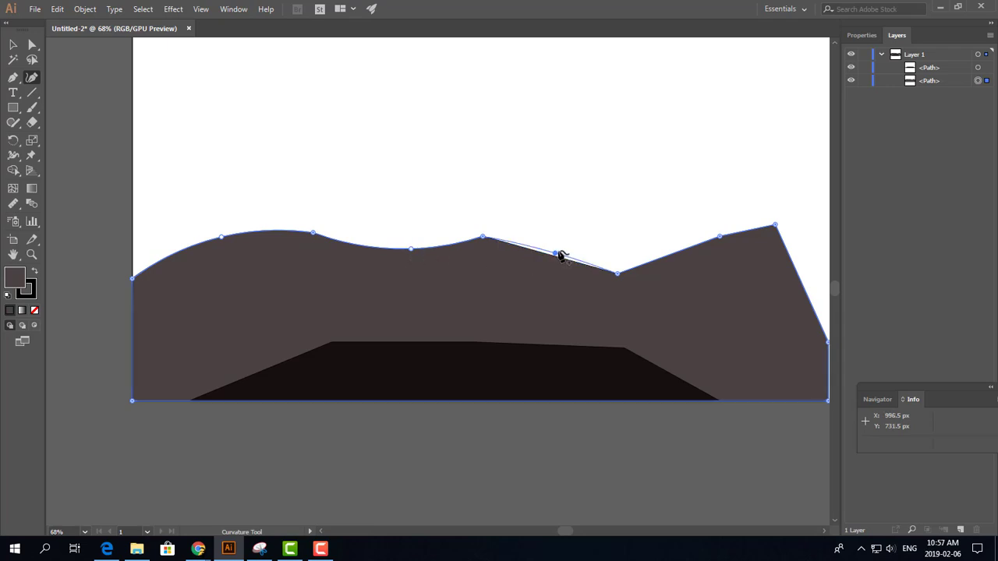
{"action": "left_click_drag", "start_coordinate": [558, 256], "coordinate": [564, 246]}
{"action": "left_click_drag", "start_coordinate": [657, 266], "coordinate": [674, 271]}
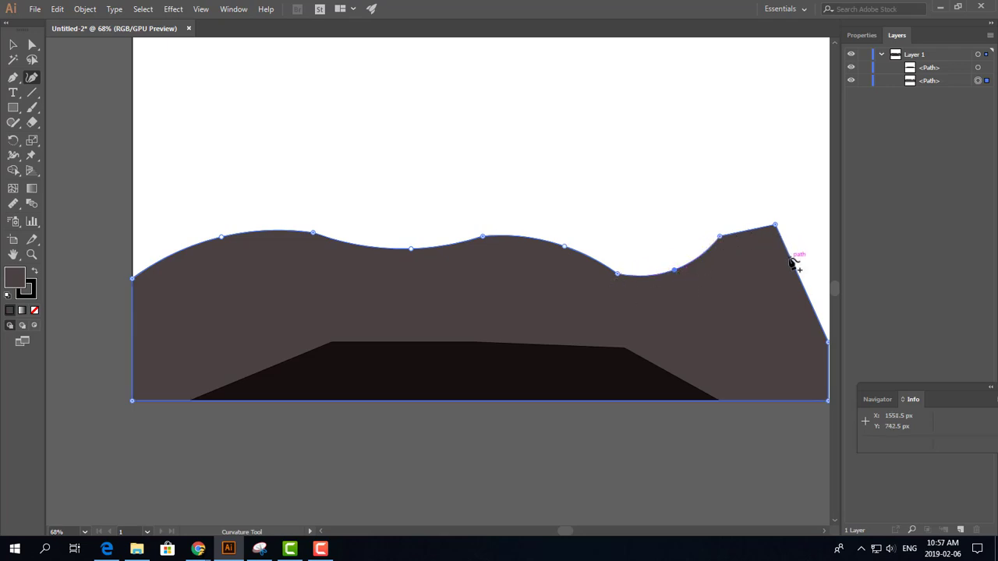
{"action": "left_click_drag", "start_coordinate": [795, 263], "coordinate": [821, 262]}
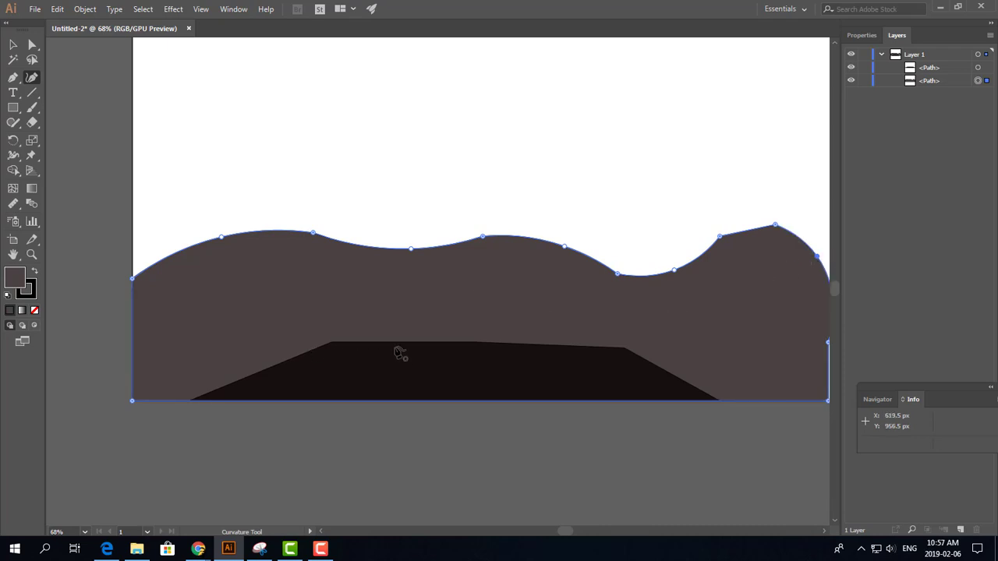
Select the black foreground hill and stretch it upward to about 208 px tall, keeping its base in place.
{"action": "left_click", "coordinate": [13, 45]}
{"action": "left_click", "coordinate": [459, 356]}
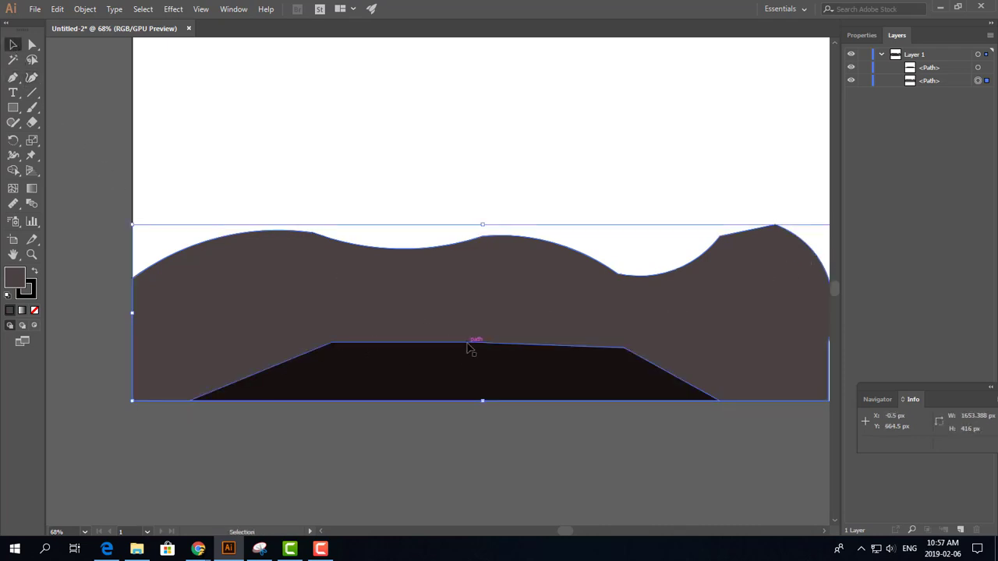
{"action": "left_click_drag", "start_coordinate": [456, 342], "coordinate": [481, 315]}
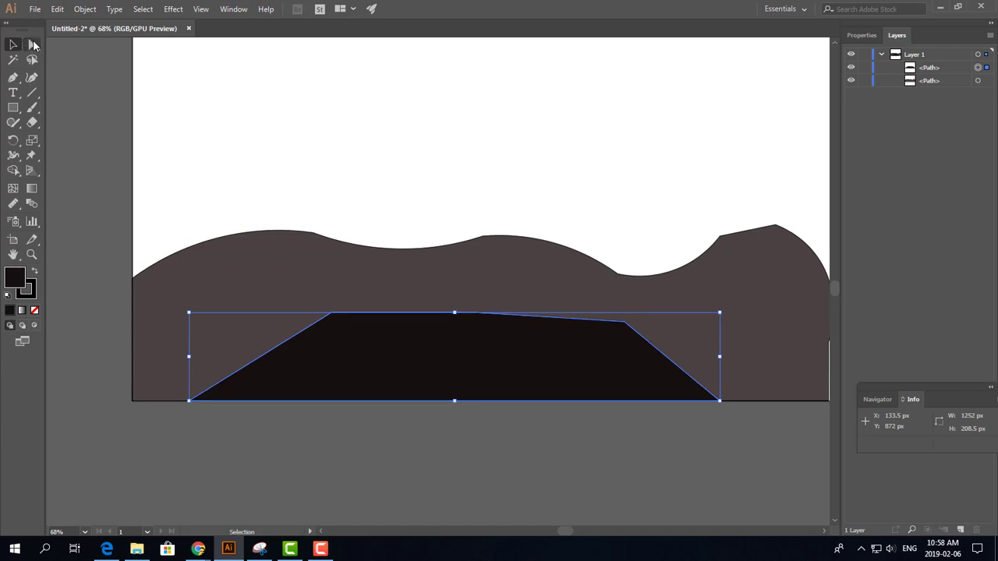
Round the black hill's upper-left corner into a soft curve using its live corner widget, keeping the round corner style.
{"action": "left_click", "coordinate": [34, 46]}
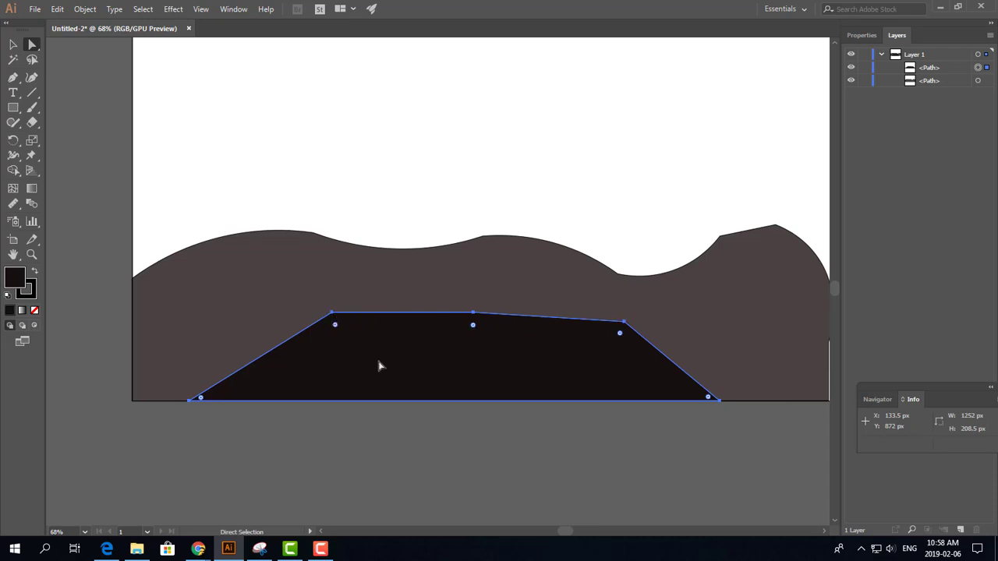
{"action": "left_click", "coordinate": [335, 326]}
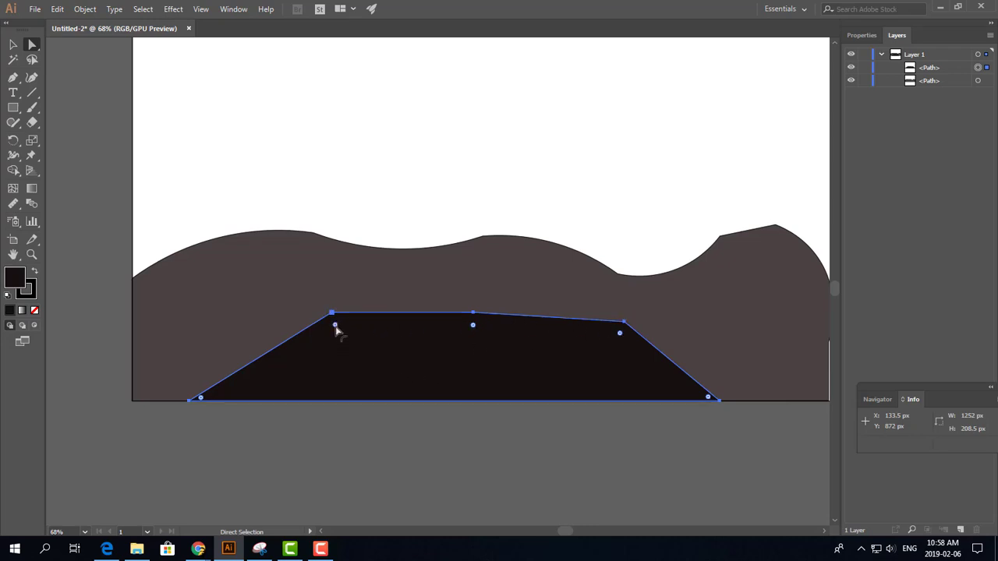
{"action": "mouse_move", "coordinate": [337, 330]}
{"action": "left_mouse_down"}
{"action": "mouse_move", "coordinate": [393, 369]}
{"action": "mouse_move", "coordinate": [334, 320]}
{"action": "left_mouse_up"}
{"action": "left_click_drag", "start_coordinate": [354, 124], "coordinate": [241, 72]}
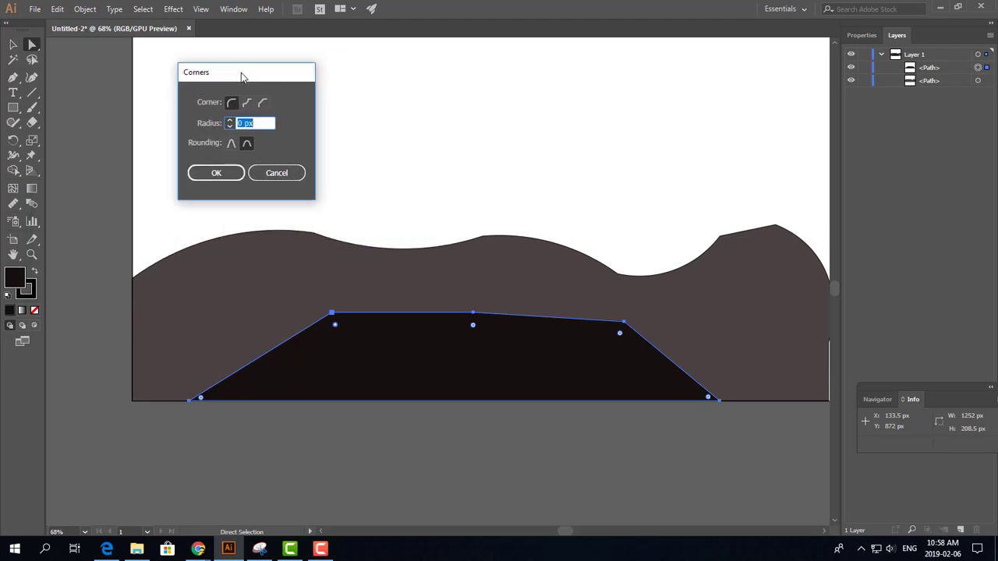
{"action": "left_click", "coordinate": [219, 174]}
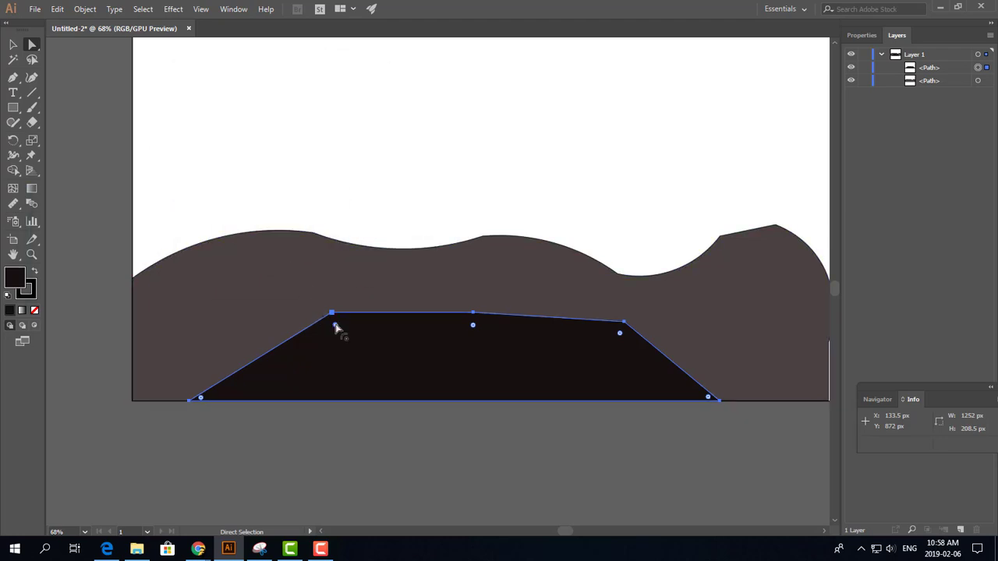
{"action": "left_click_drag", "start_coordinate": [335, 327], "coordinate": [381, 381]}
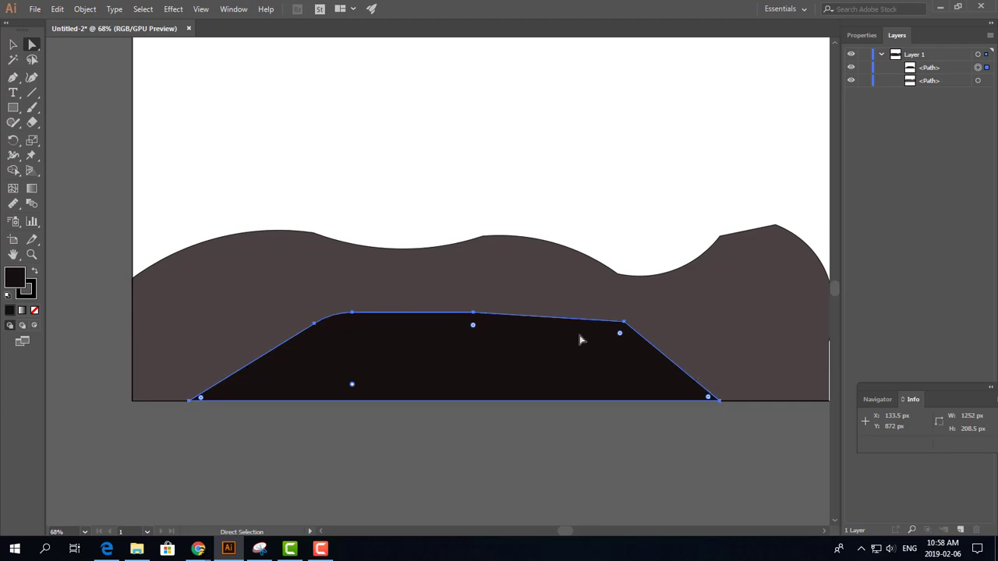
Round the black hill's upper-right corner in the same way, with a smaller curve.
{"action": "double_click", "coordinate": [620, 334]}
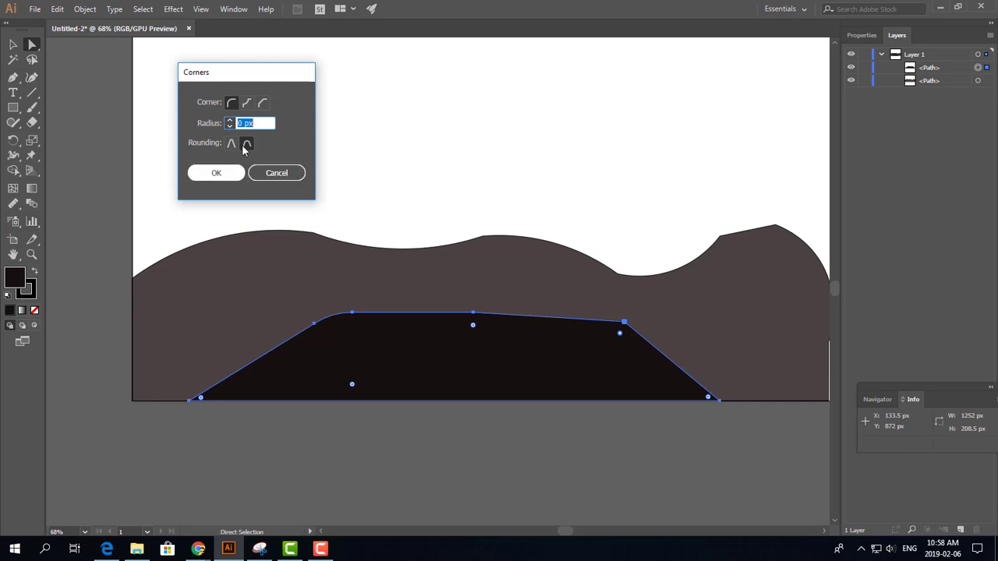
{"action": "left_click", "coordinate": [220, 174]}
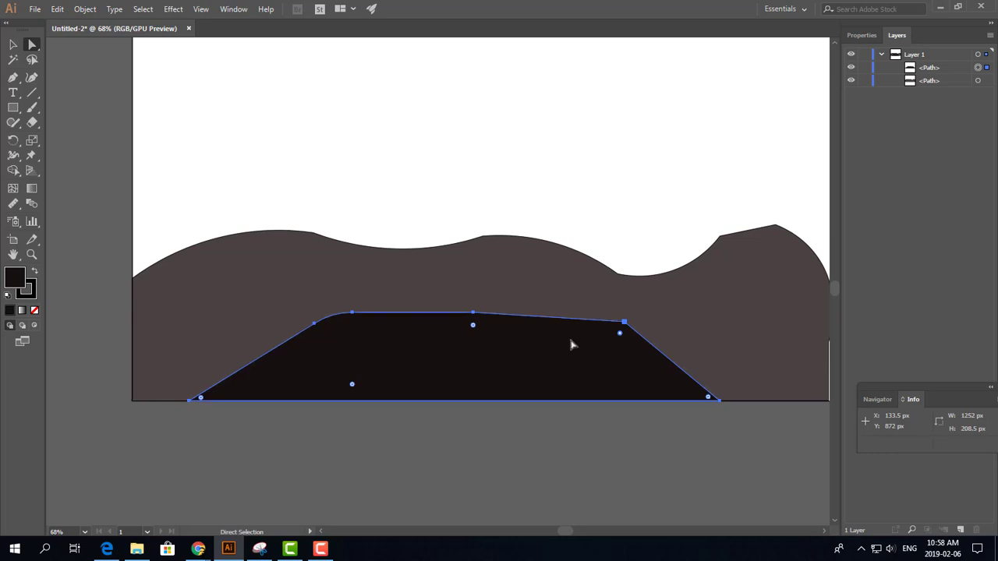
{"action": "left_click_drag", "start_coordinate": [621, 338], "coordinate": [606, 367]}
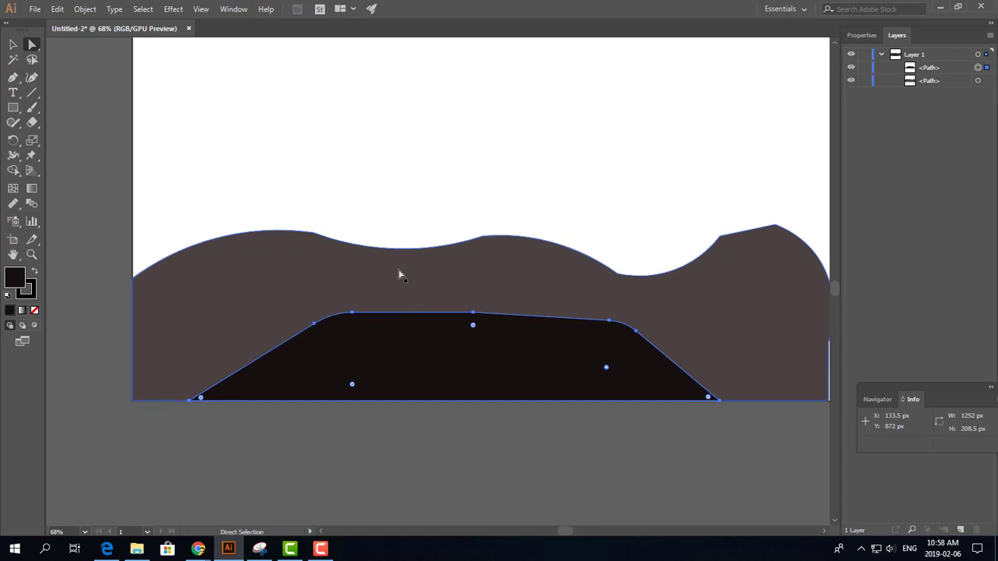
{"action": "left_click", "coordinate": [13, 47]}
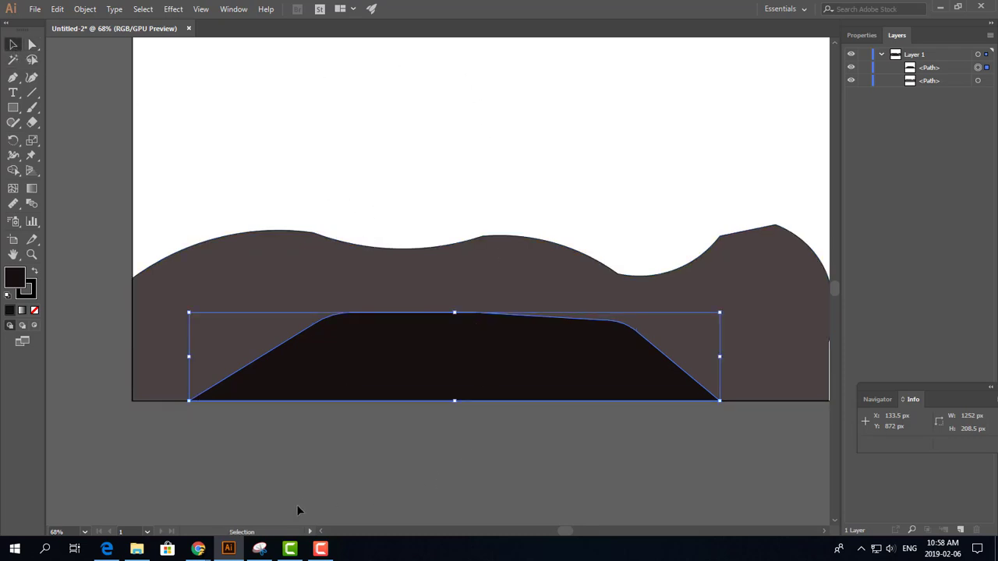
Switch to Chrome's "vector scene" image results, examine the layering in the yellow-green deer scene, and return to Illustrator.
{"action": "mouse_move", "coordinate": [201, 552]}
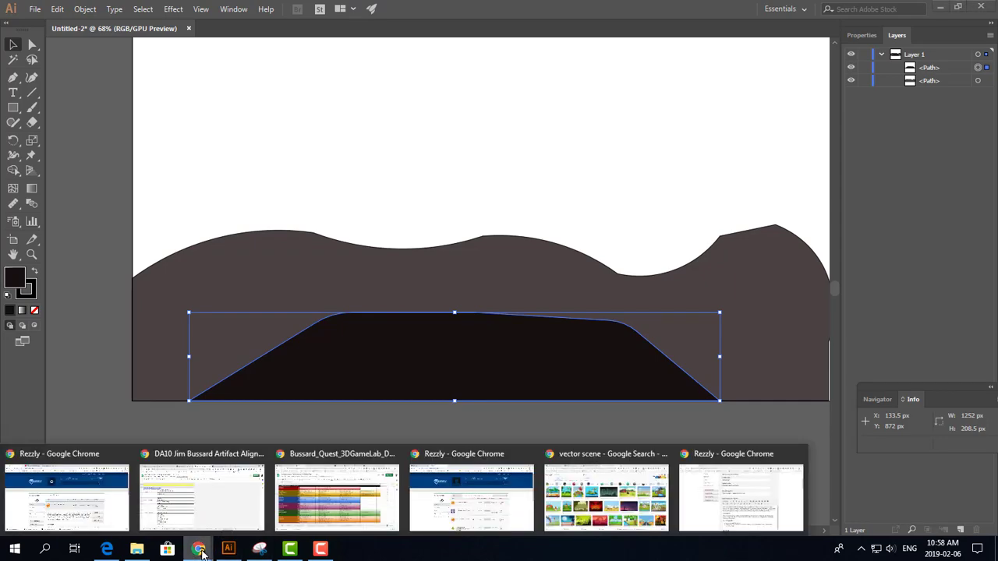
{"action": "left_click", "coordinate": [593, 499]}
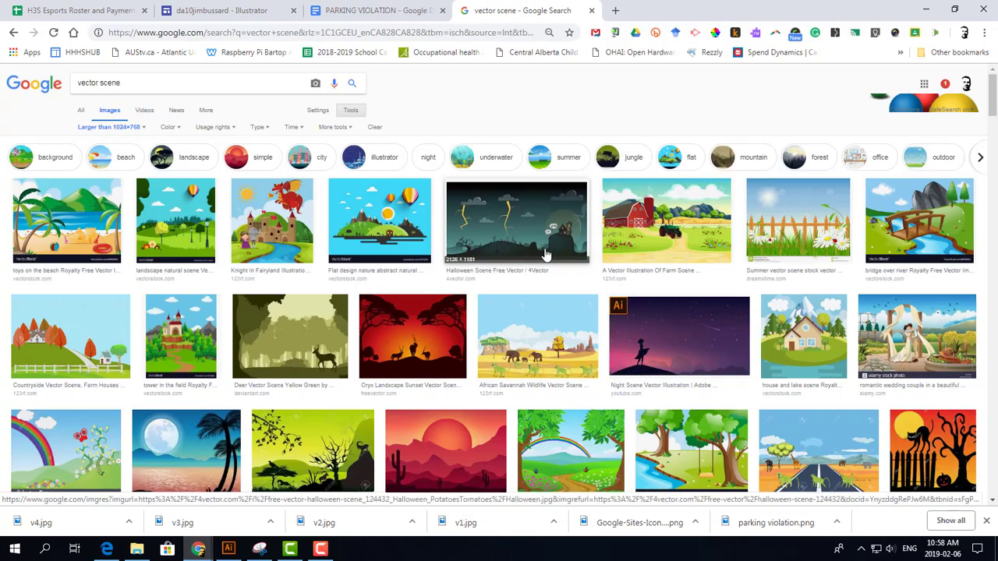
{"action": "left_click", "coordinate": [280, 346]}
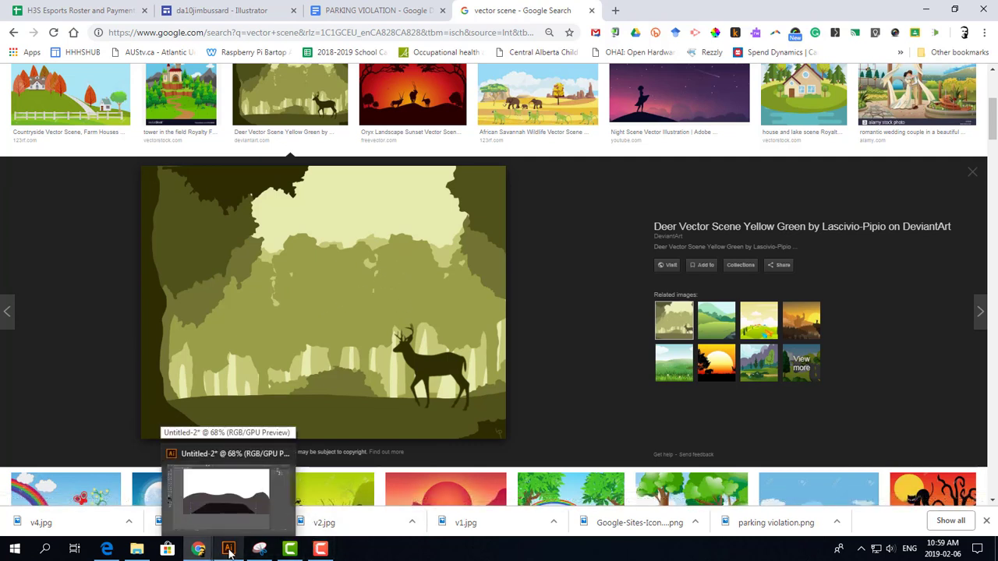
{"action": "left_click", "coordinate": [230, 552]}
With nothing selected, draw a sky rectangle about 1990 px wide and 901 px tall, overlapping the artboard's top and side edges.
{"action": "left_click", "coordinate": [450, 185]}
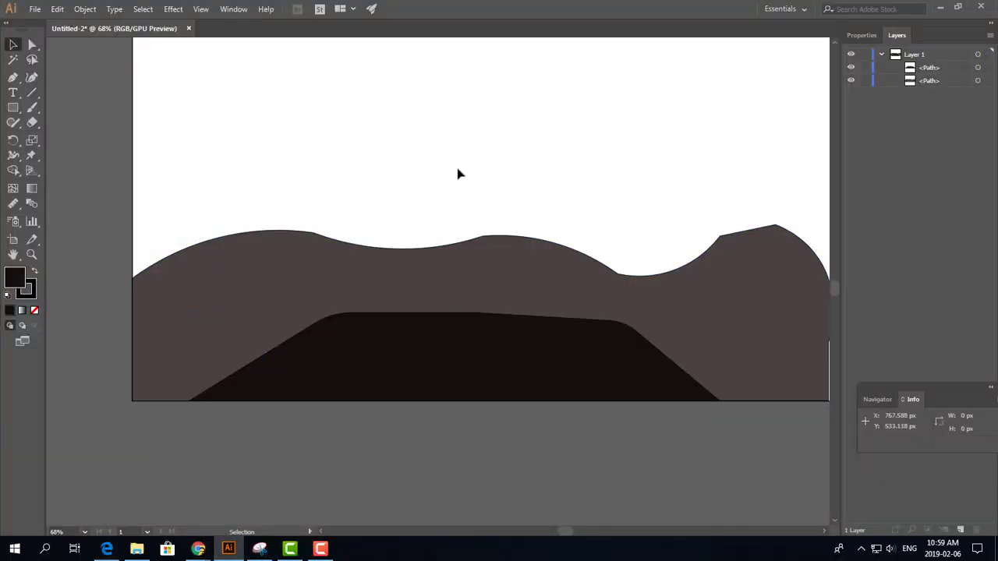
{"action": "scroll", "coordinate": [339, 193], "scroll_direction": "up", "scroll_amount": 3}
{"action": "scroll", "coordinate": [339, 194], "scroll_direction": "up", "scroll_amount": 2}
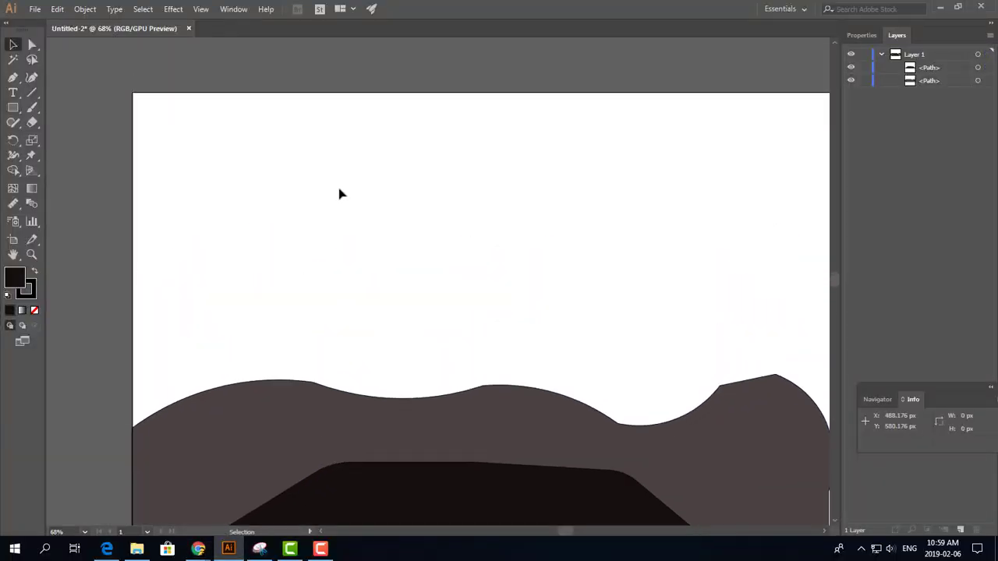
{"action": "scroll", "coordinate": [339, 194], "scroll_direction": "down", "scroll_amount": 1}
{"action": "left_click", "coordinate": [13, 109]}
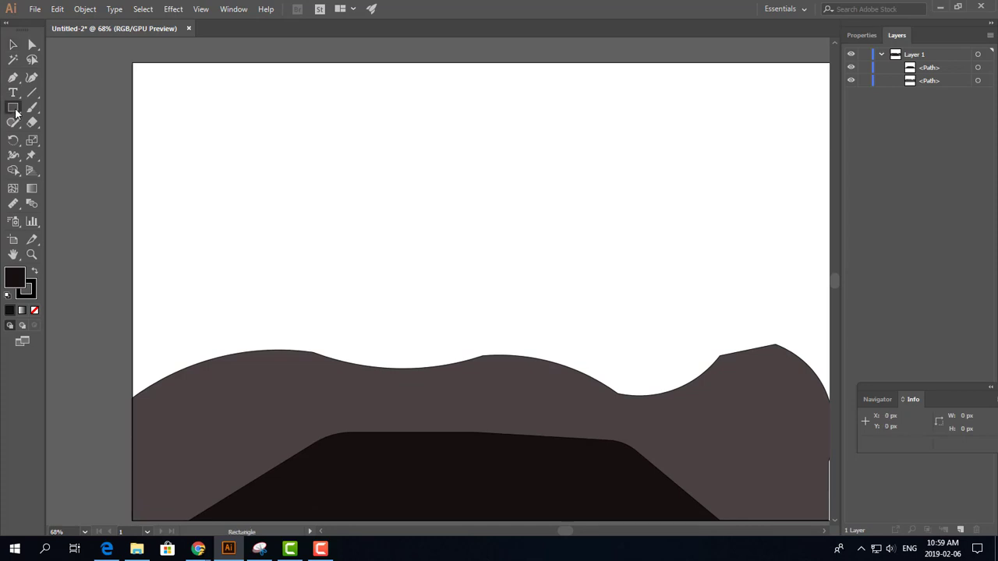
{"action": "left_click_drag", "start_coordinate": [118, 90], "coordinate": [765, 392]}
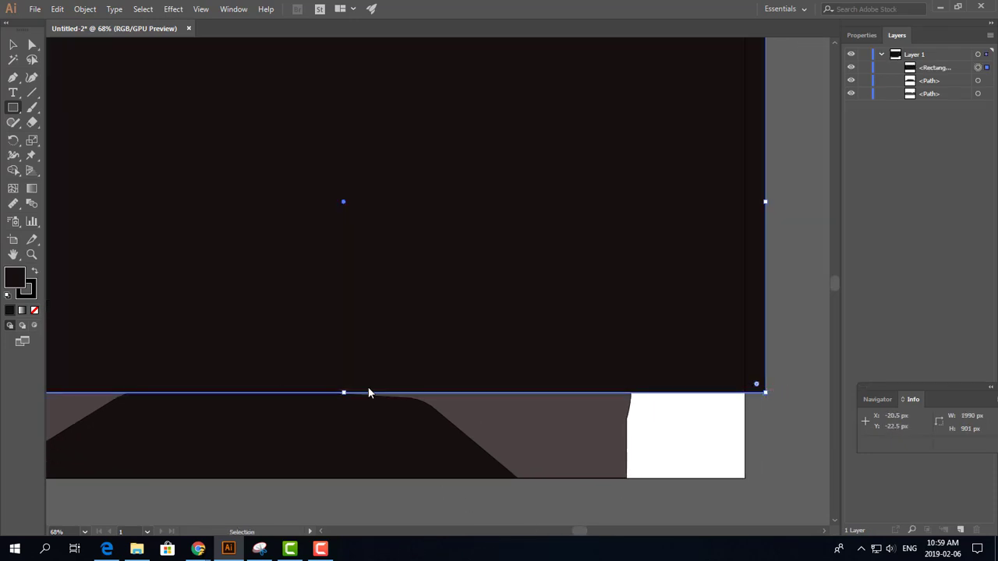
{"action": "key", "text": "ctrl+minus"}
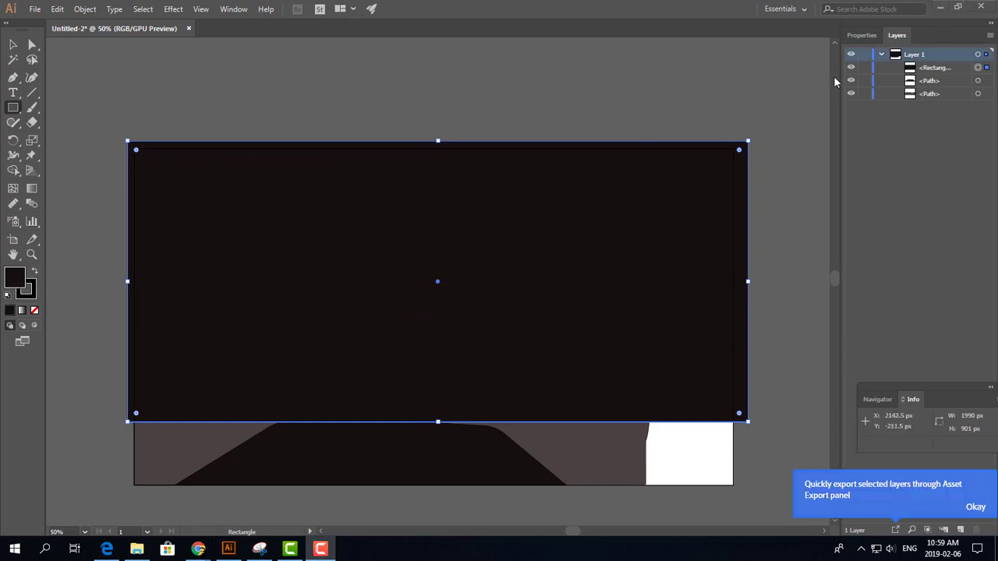
Fill the sky rectangle with the second red gradient from the Brights gradient library.
{"action": "left_click", "coordinate": [862, 35]}
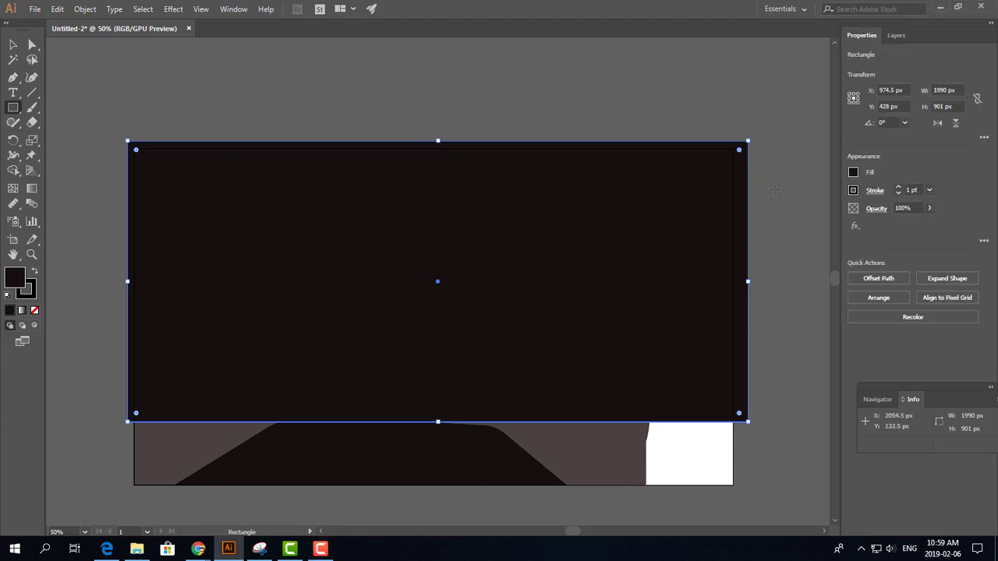
{"action": "left_click", "coordinate": [854, 173]}
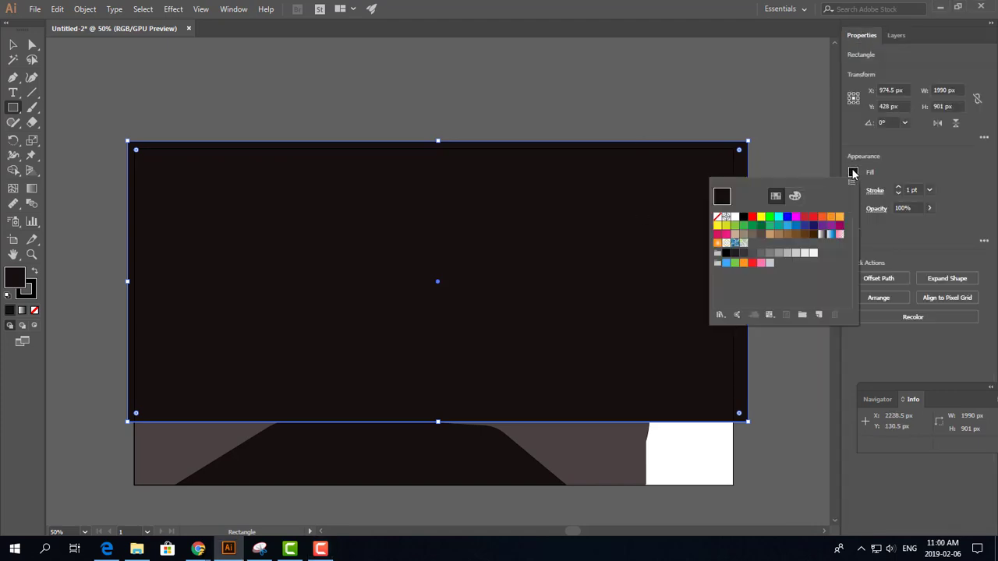
{"action": "left_click", "coordinate": [720, 316]}
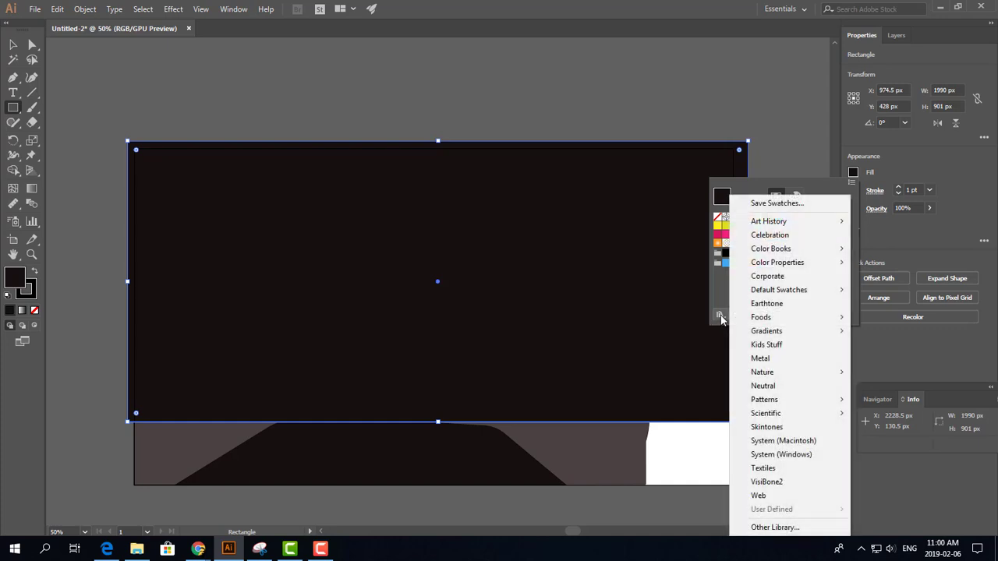
{"action": "mouse_move", "coordinate": [766, 334]}
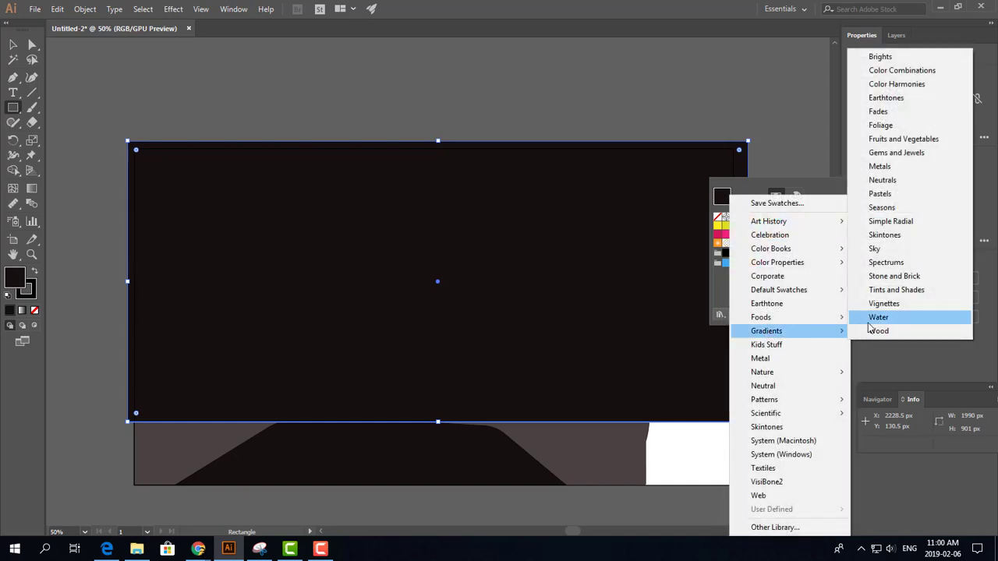
{"action": "left_click", "coordinate": [895, 60]}
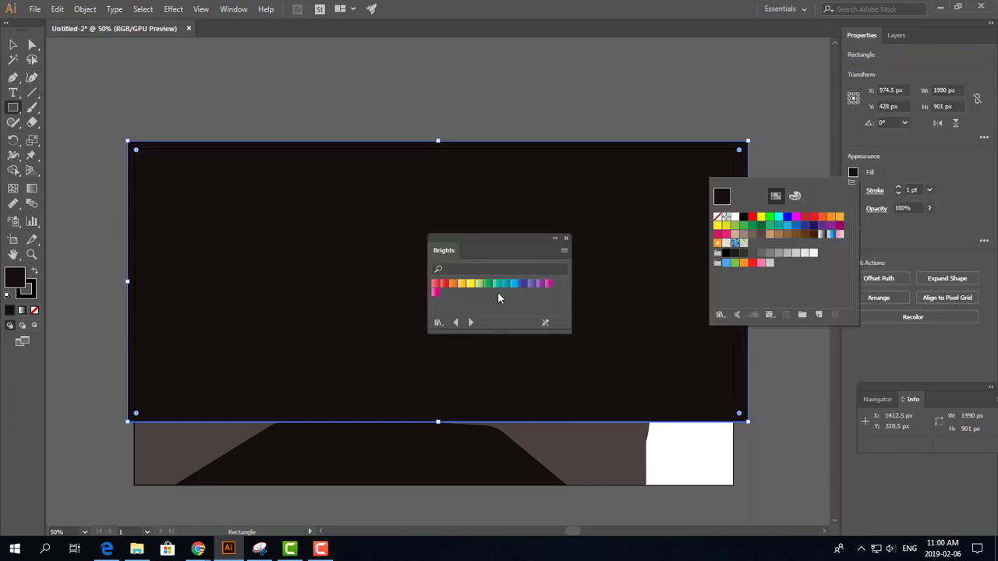
{"action": "left_click", "coordinate": [445, 284]}
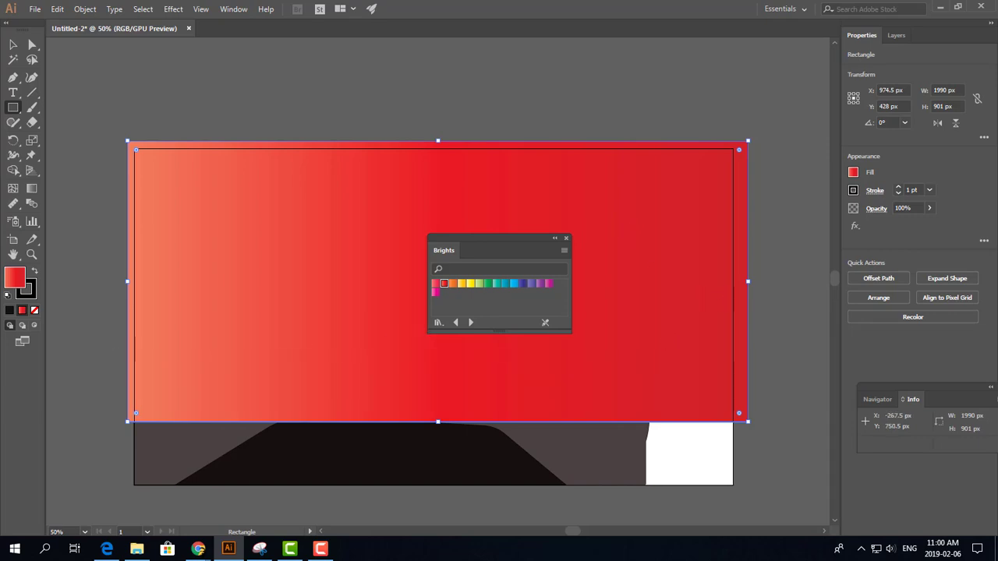
Set the angle of the sky rectangle's linear gradient to -90°.
{"action": "left_click", "coordinate": [855, 172]}
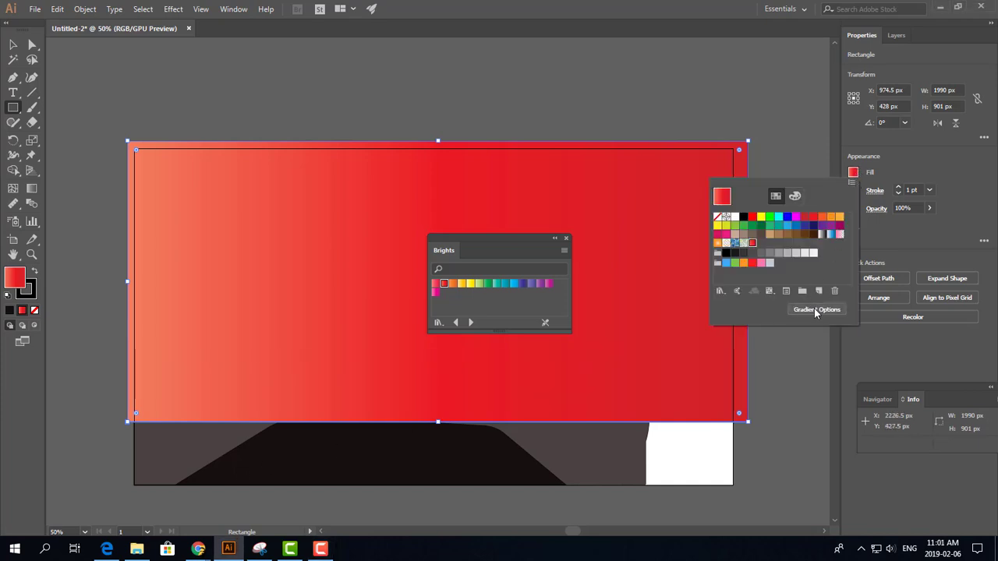
{"action": "left_click", "coordinate": [816, 311]}
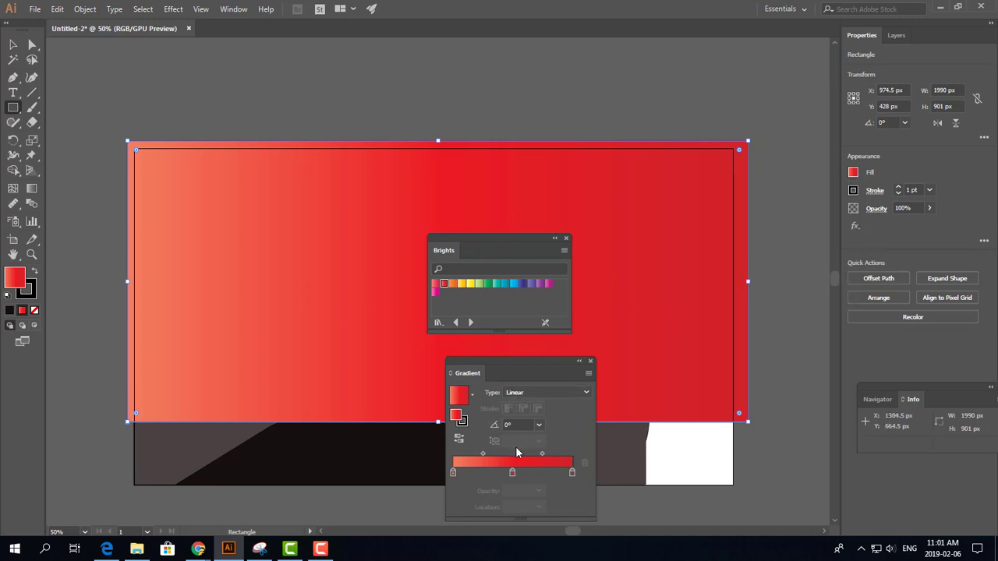
{"action": "left_click", "coordinate": [539, 425]}
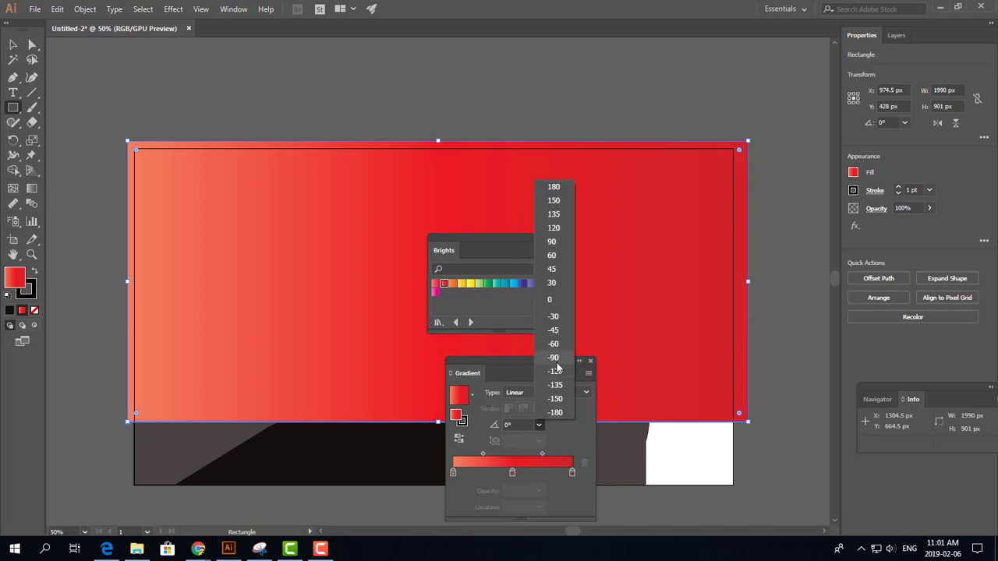
{"action": "left_click", "coordinate": [553, 358]}
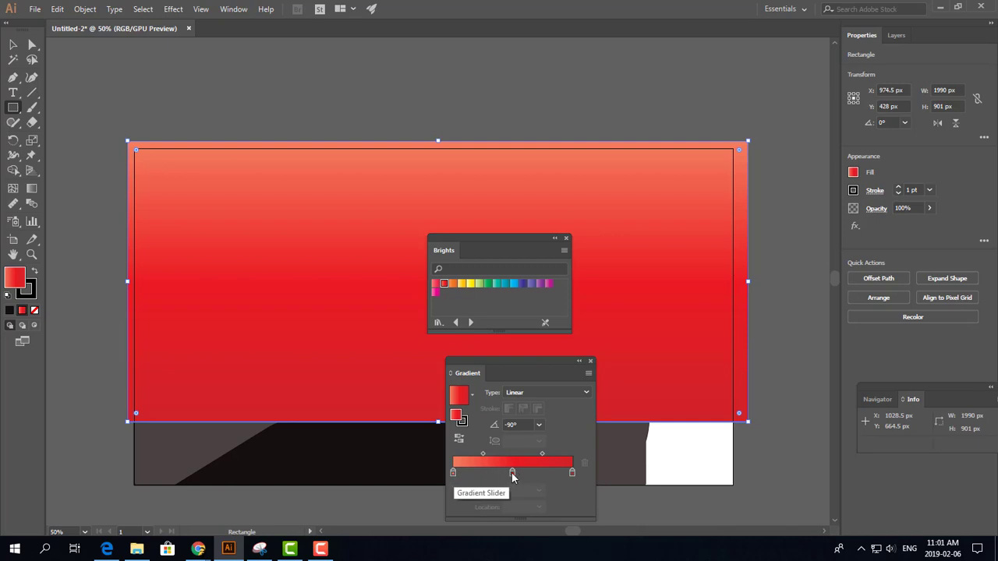
Change the sky gradient's starting colour stop to orange E99C00 and close the gradient and Brights swatch settings.
{"action": "double_click", "coordinate": [454, 473]}
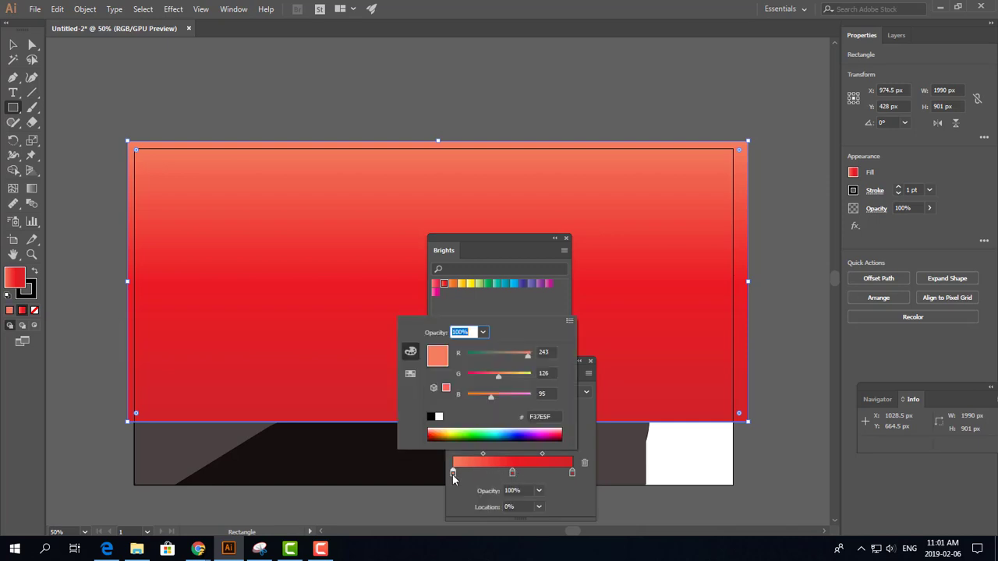
{"action": "left_click", "coordinate": [450, 435]}
{"action": "left_click", "coordinate": [446, 429]}
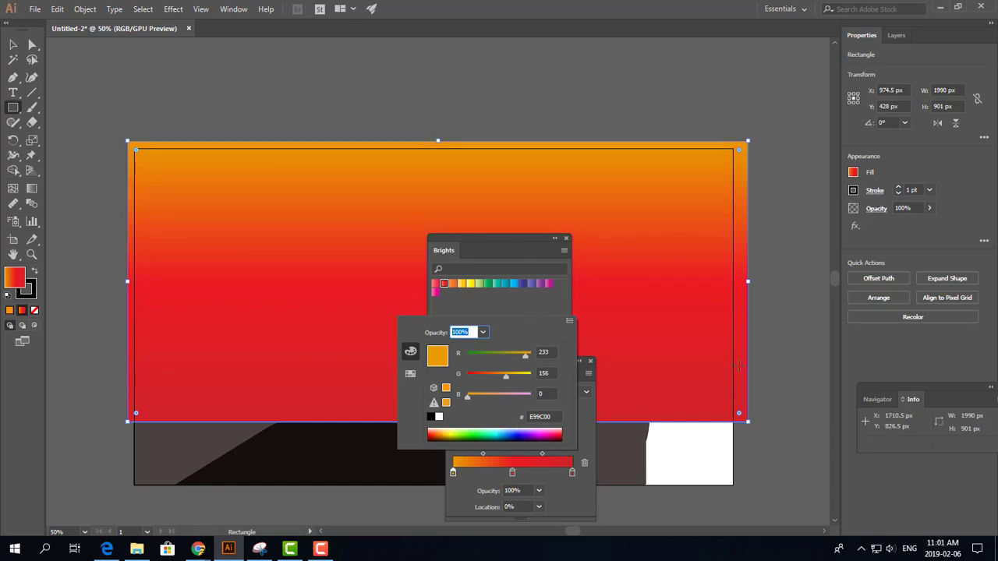
{"action": "left_click", "coordinate": [567, 239]}
{"action": "left_click", "coordinate": [590, 362]}
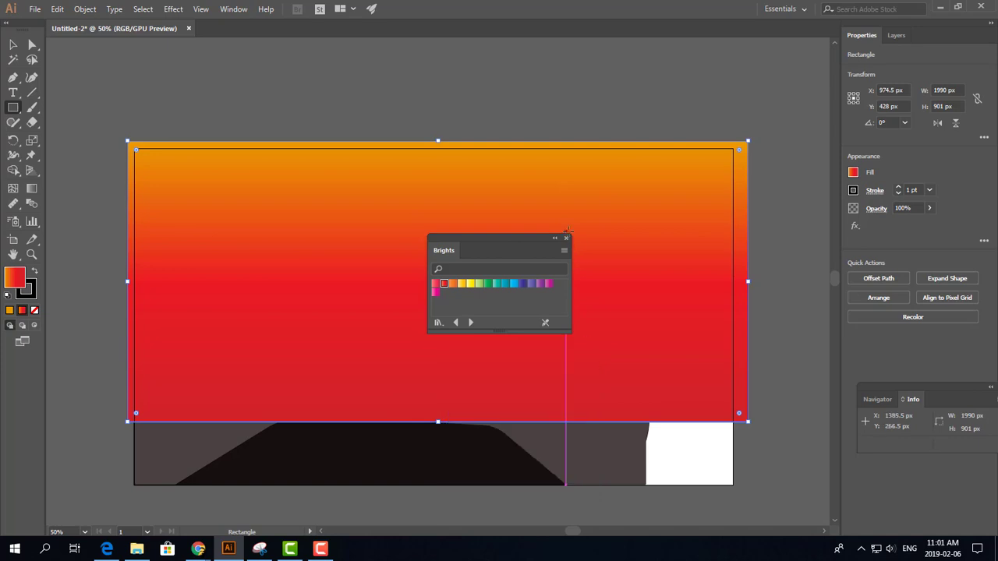
{"action": "left_click", "coordinate": [566, 238]}
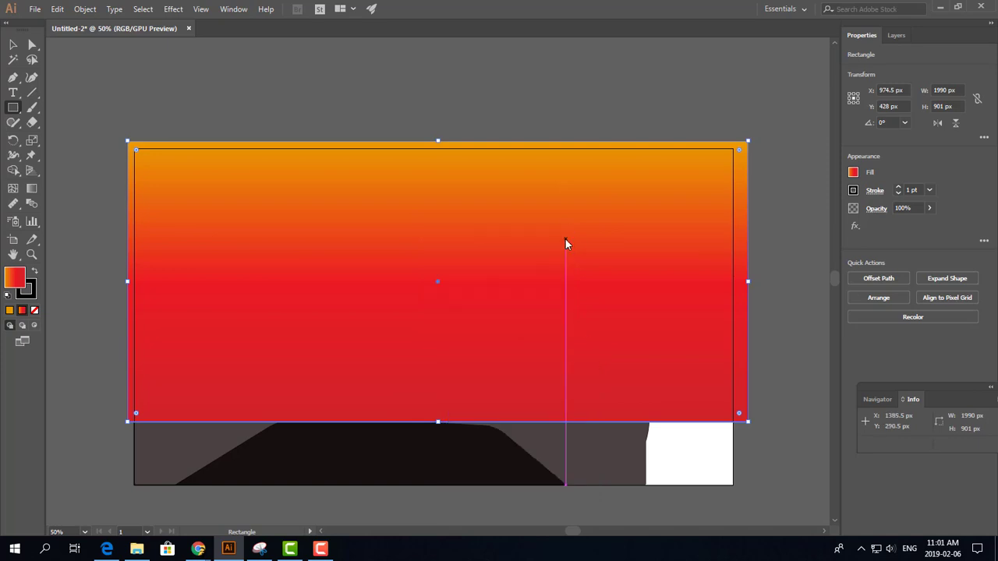
Select the sky rectangle and move it below both hill paths in Layer 1's stacking order.
{"action": "left_click", "coordinate": [897, 35]}
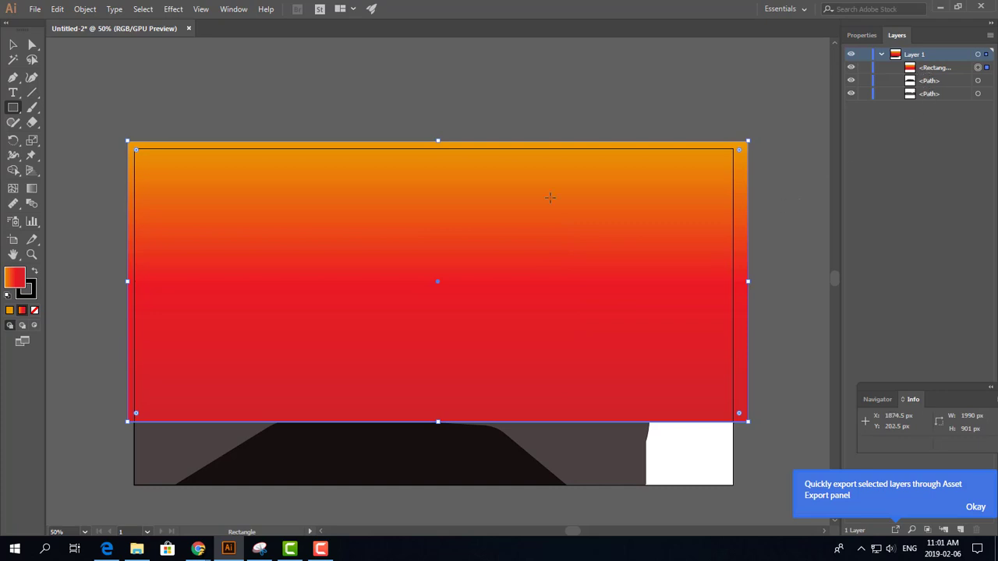
{"action": "left_click", "coordinate": [12, 44]}
{"action": "left_click", "coordinate": [265, 94]}
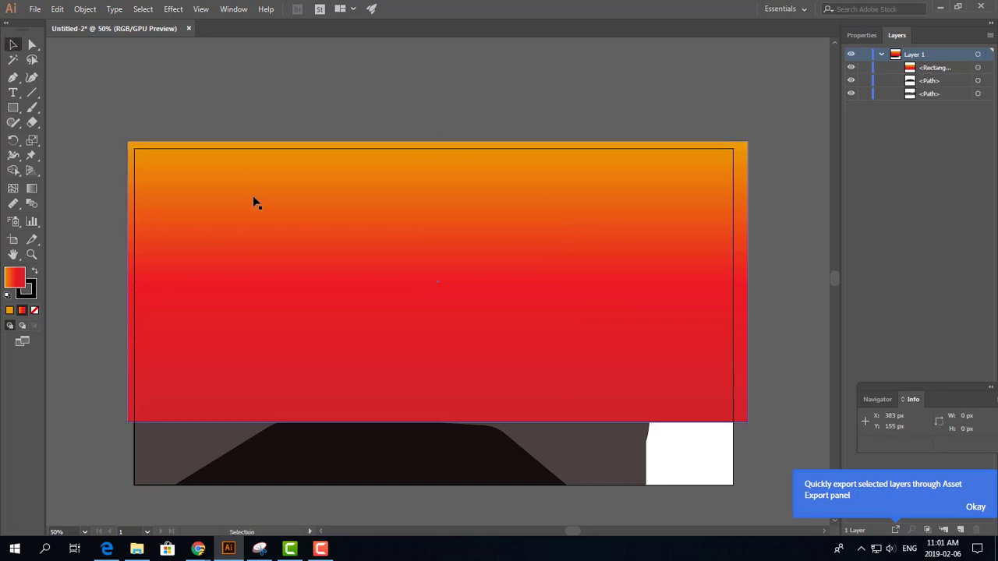
{"action": "left_click", "coordinate": [261, 200]}
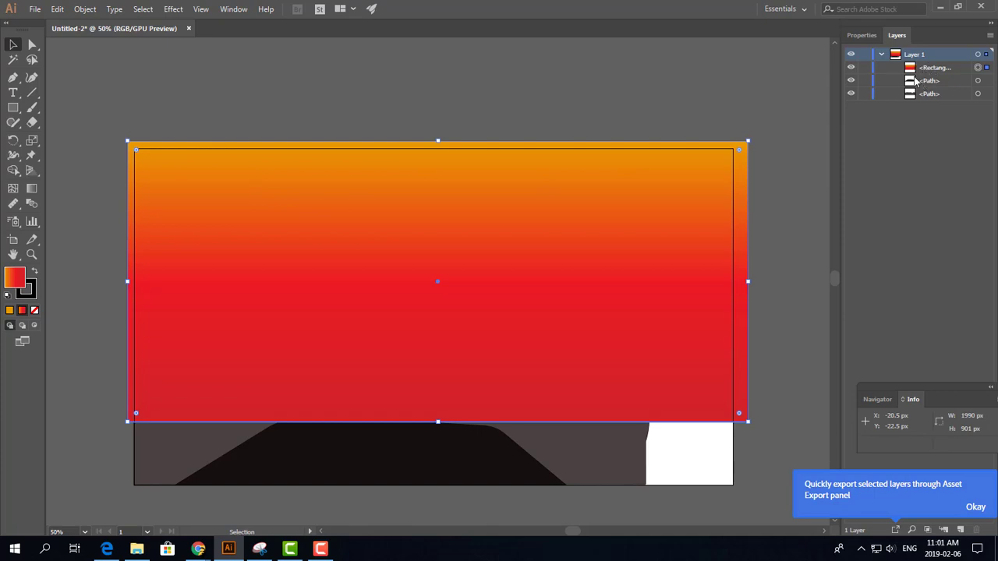
{"action": "left_click_drag", "start_coordinate": [930, 72], "coordinate": [930, 95]}
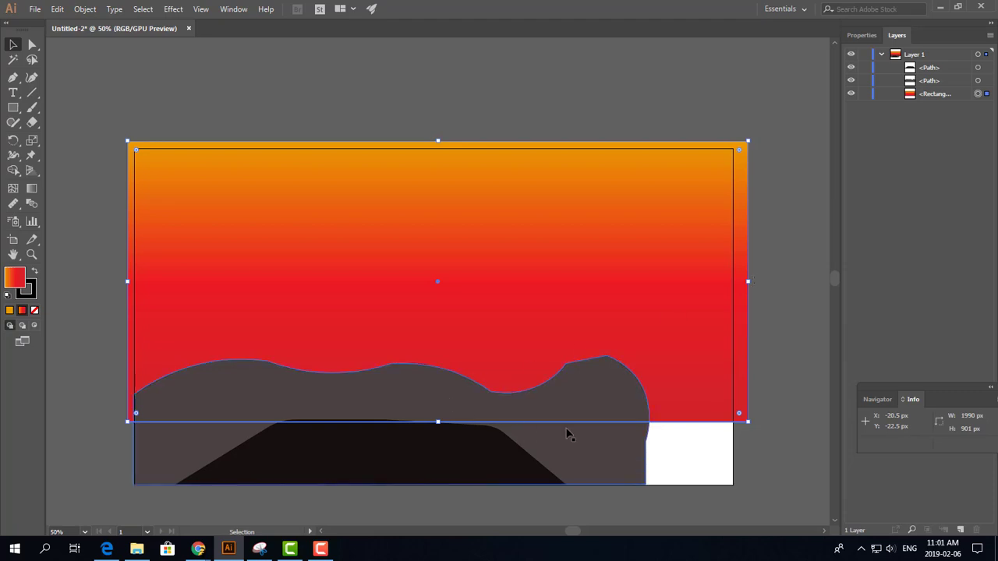
Reshape the grey hill path so it extends past the artboard's right and bottom edges, about 1946 px wide.
{"action": "left_click", "coordinate": [32, 45]}
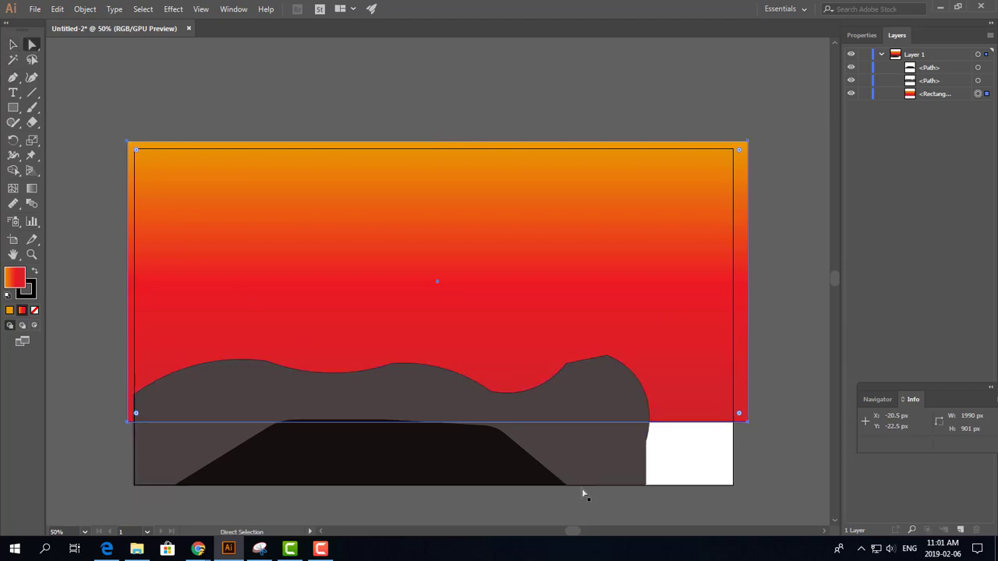
{"action": "left_click", "coordinate": [642, 466]}
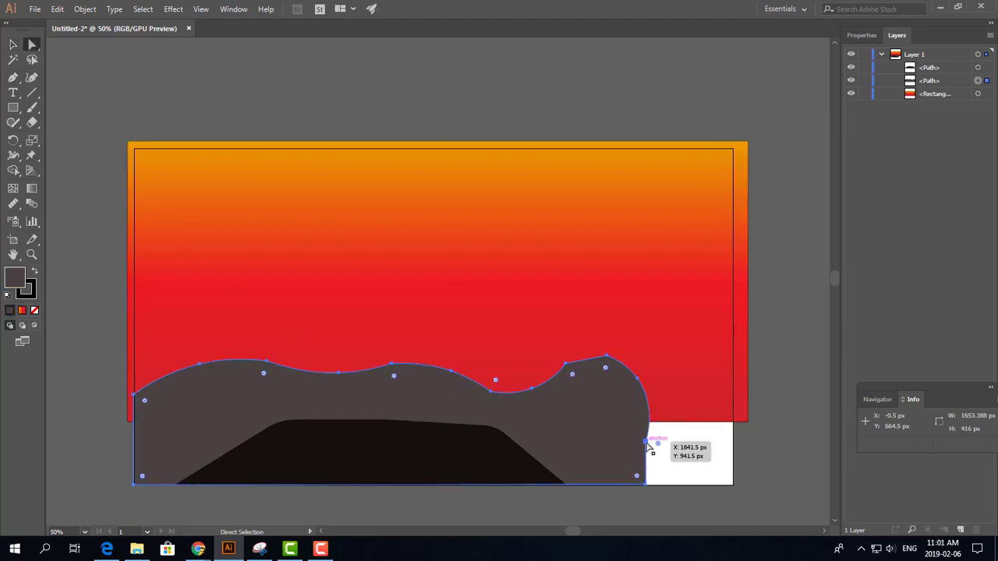
{"action": "left_click_drag", "start_coordinate": [647, 446], "coordinate": [722, 448]}
{"action": "left_click_drag", "start_coordinate": [740, 422], "coordinate": [740, 422]}
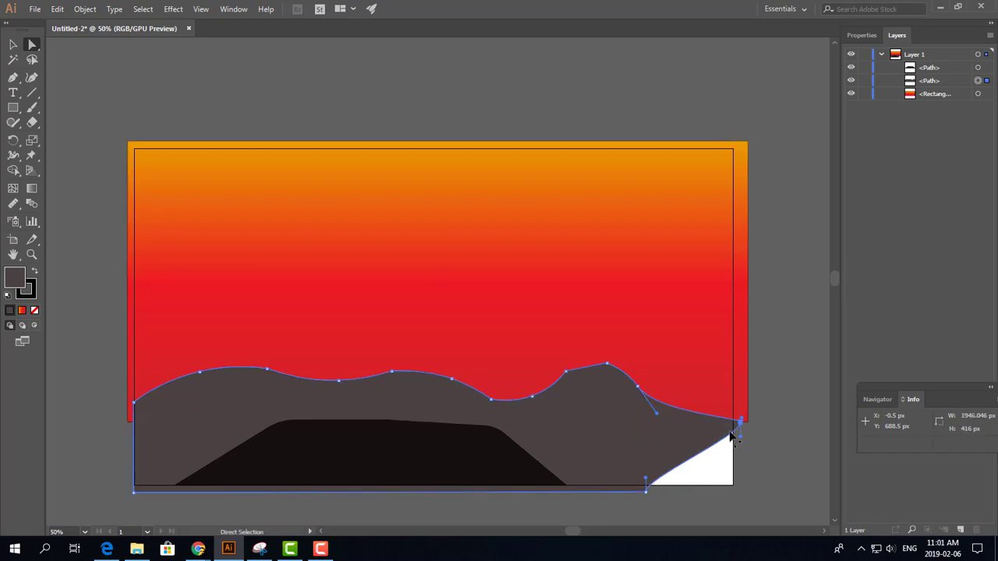
{"action": "left_click_drag", "start_coordinate": [648, 492], "coordinate": [740, 491]}
{"action": "left_click_drag", "start_coordinate": [134, 399], "coordinate": [134, 402]}
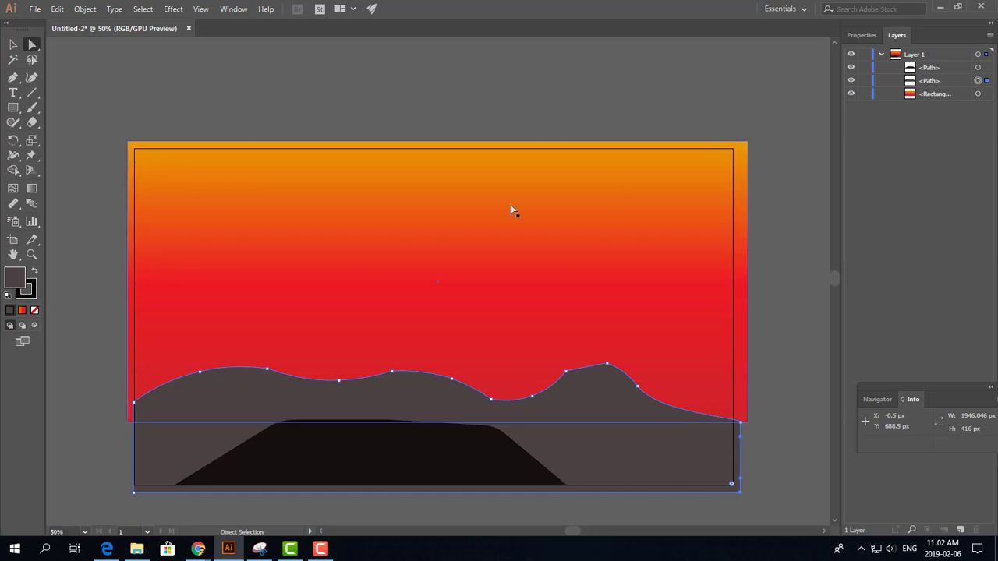
{"action": "left_click", "coordinate": [13, 240]}
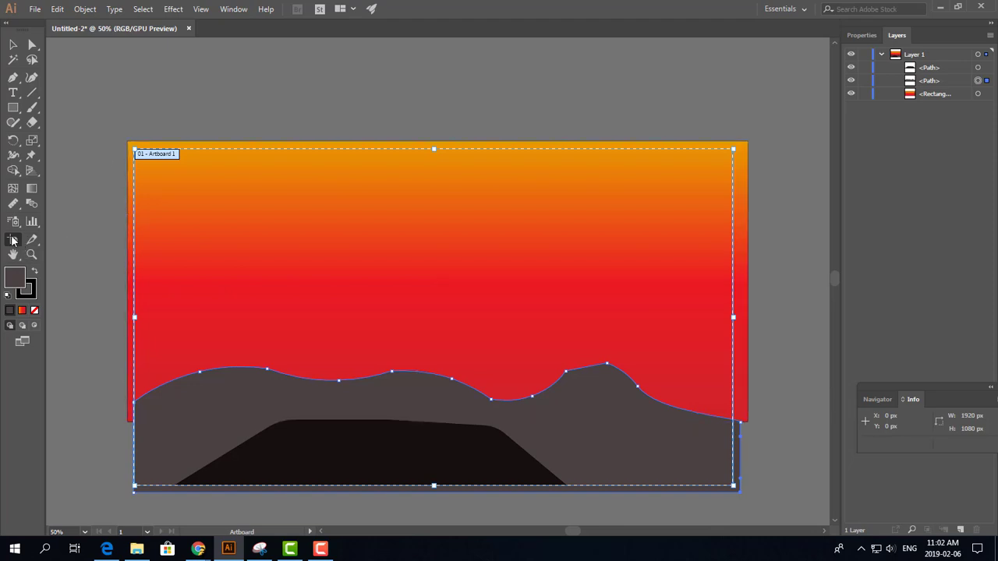
{"action": "left_click", "coordinate": [13, 45]}
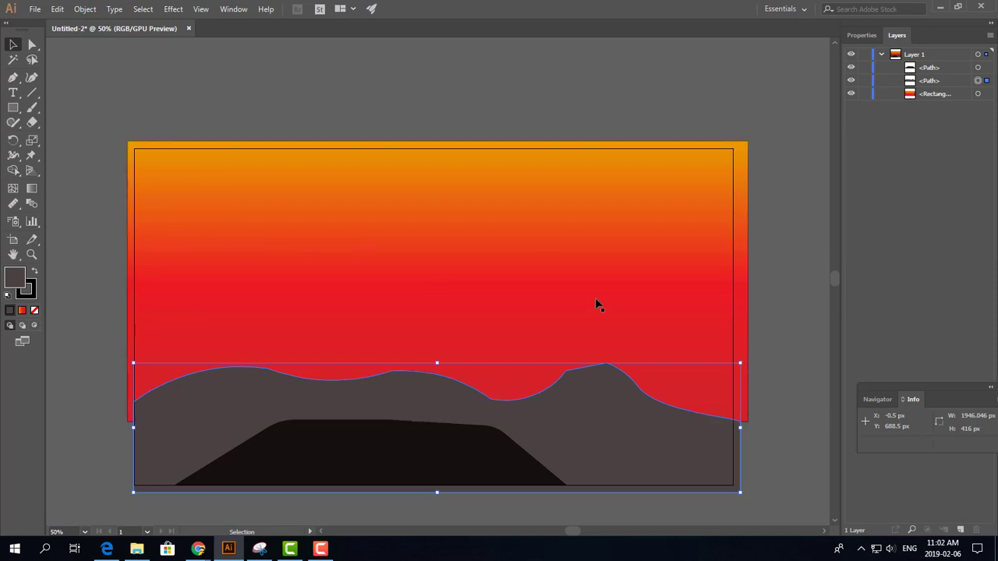
{"action": "left_click", "coordinate": [781, 260]}
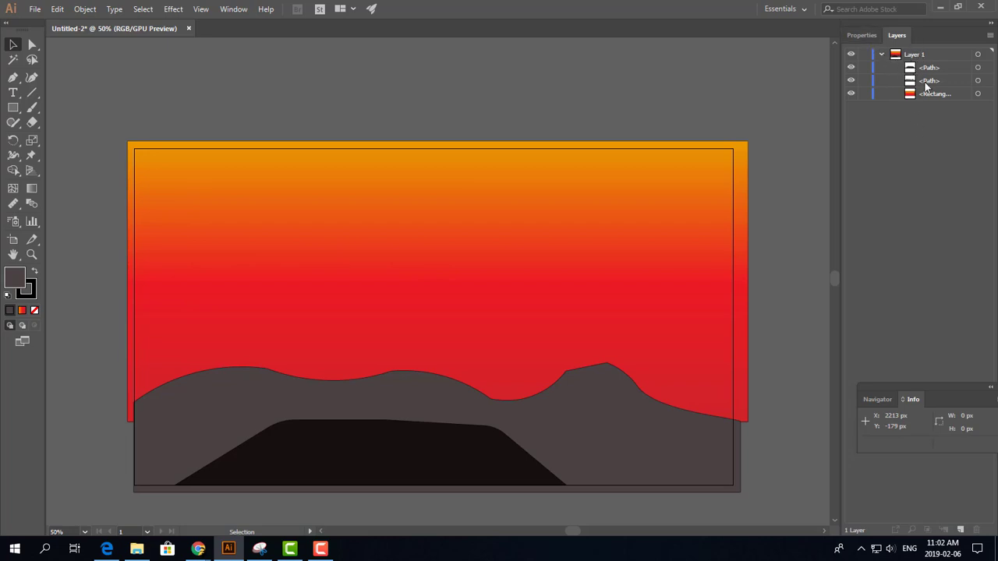
Create a new layer above Layer 1 and name it objects.
{"action": "left_click", "coordinate": [960, 530]}
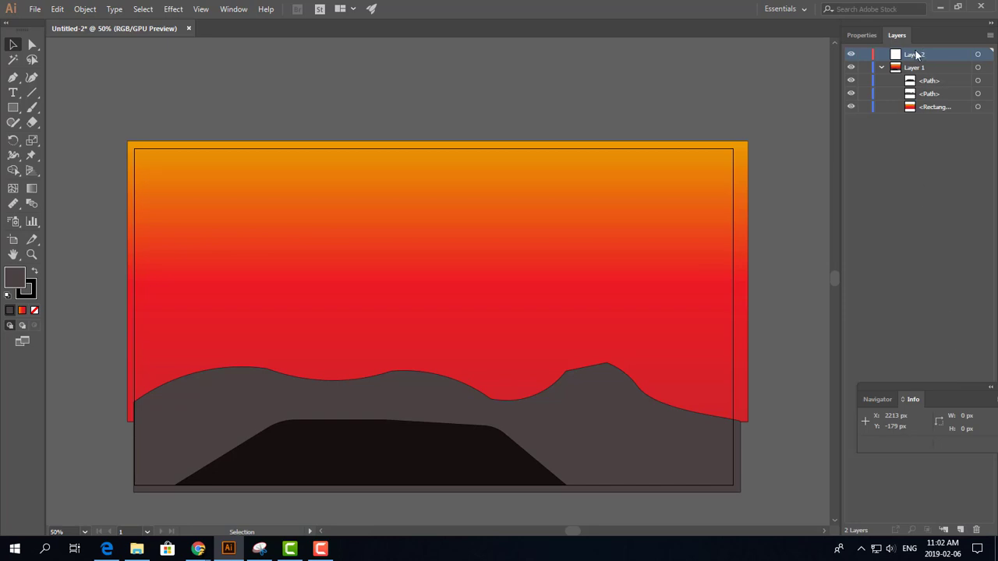
{"action": "double_click", "coordinate": [917, 53]}
{"action": "type", "text": "s"}
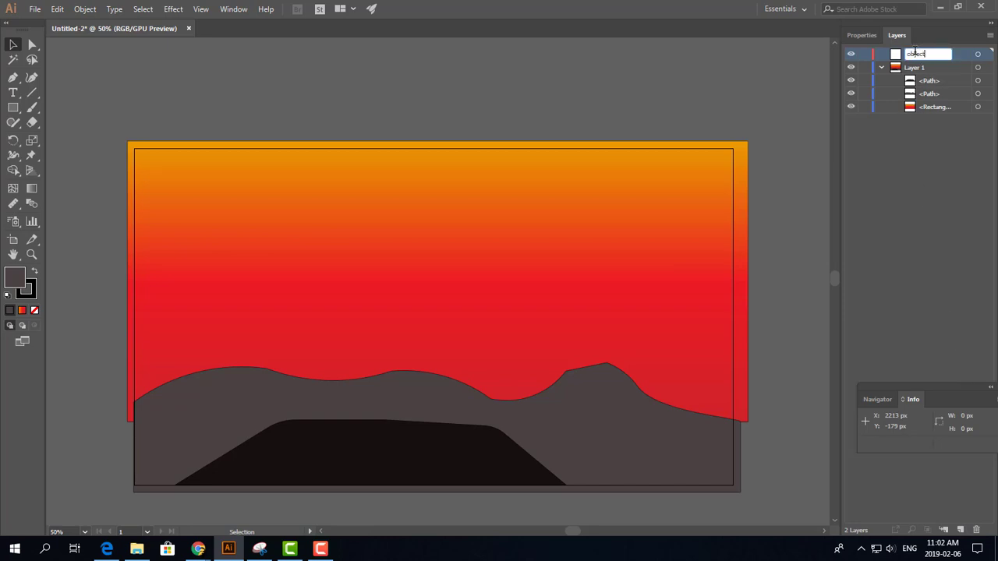
{"action": "left_click", "coordinate": [912, 160]}
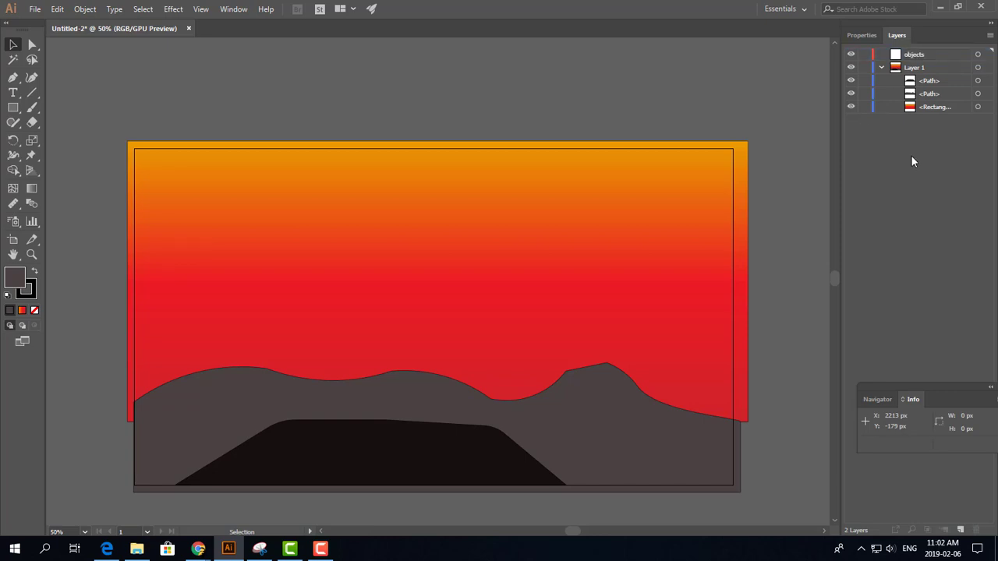
Rename Layer 1 as background.
{"action": "double_click", "coordinate": [917, 68]}
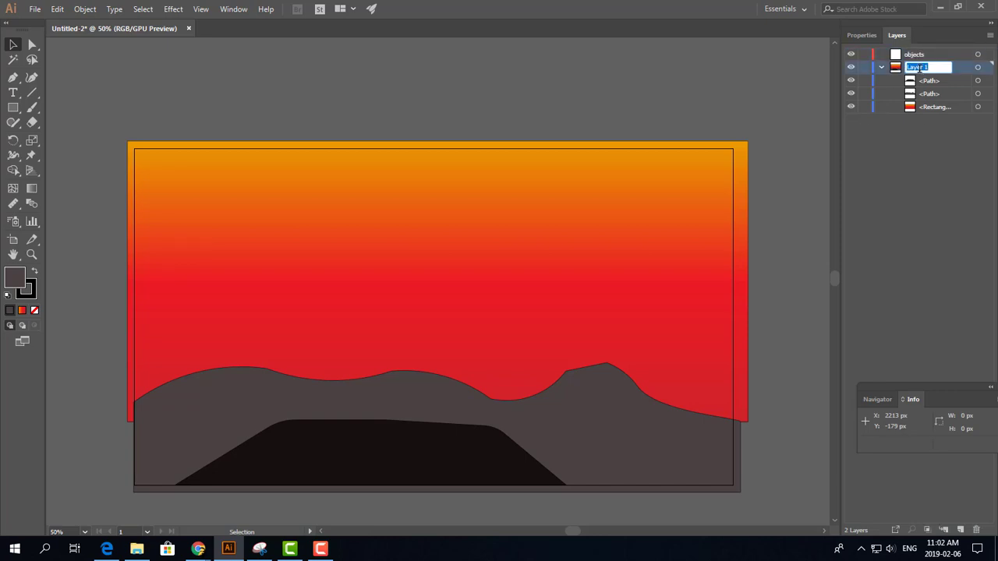
{"action": "type", "text": "background"}
{"action": "left_click", "coordinate": [869, 209]}
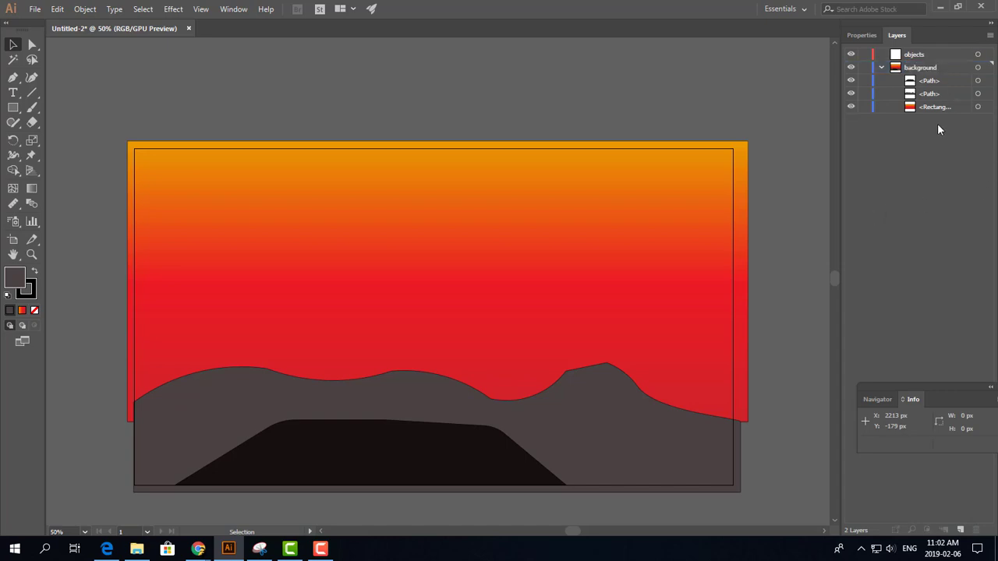
Draw a blue-filled ellipse about 344 by 324 px in the sky on the objects layer.
{"action": "left_click", "coordinate": [923, 56]}
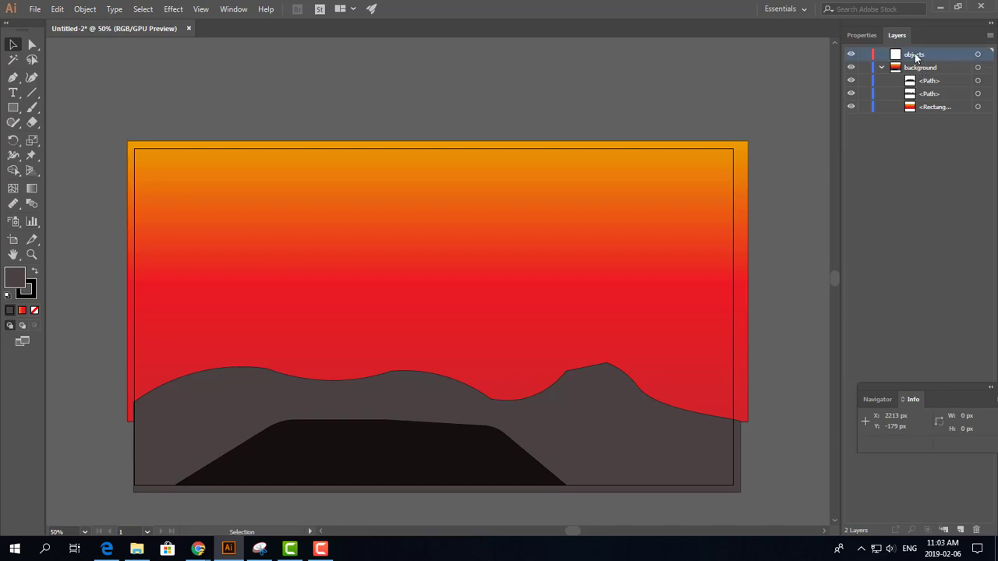
{"action": "left_click", "coordinate": [13, 107]}
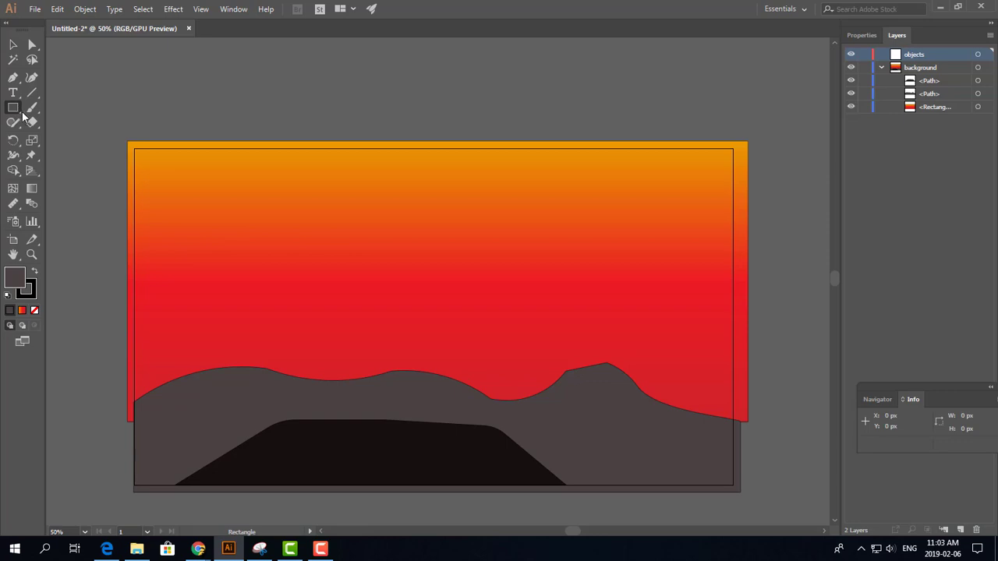
{"action": "left_click", "coordinate": [16, 111]}
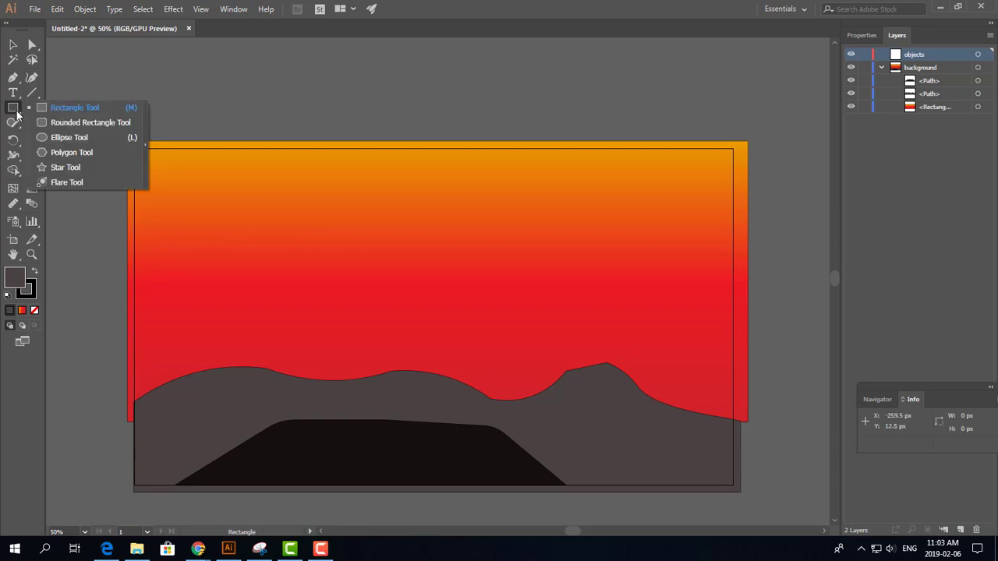
{"action": "left_click", "coordinate": [48, 137]}
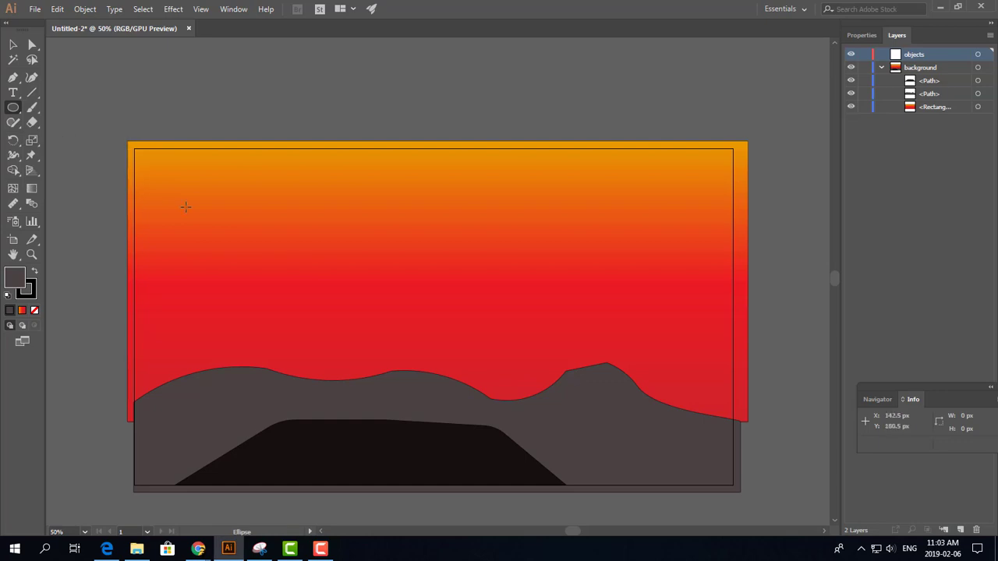
{"action": "left_click_drag", "start_coordinate": [269, 200], "coordinate": [378, 301]}
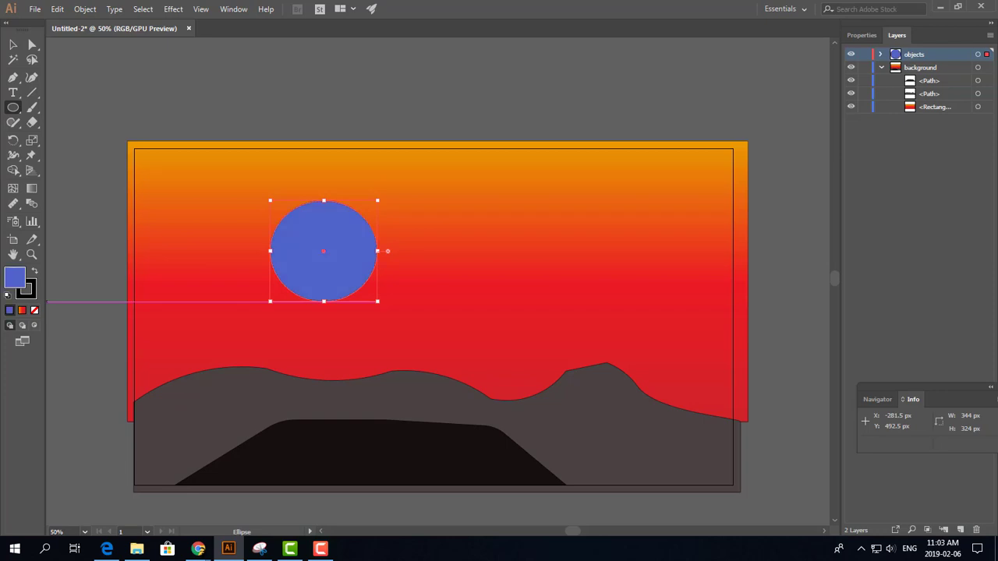
{"action": "left_click", "coordinate": [12, 44]}
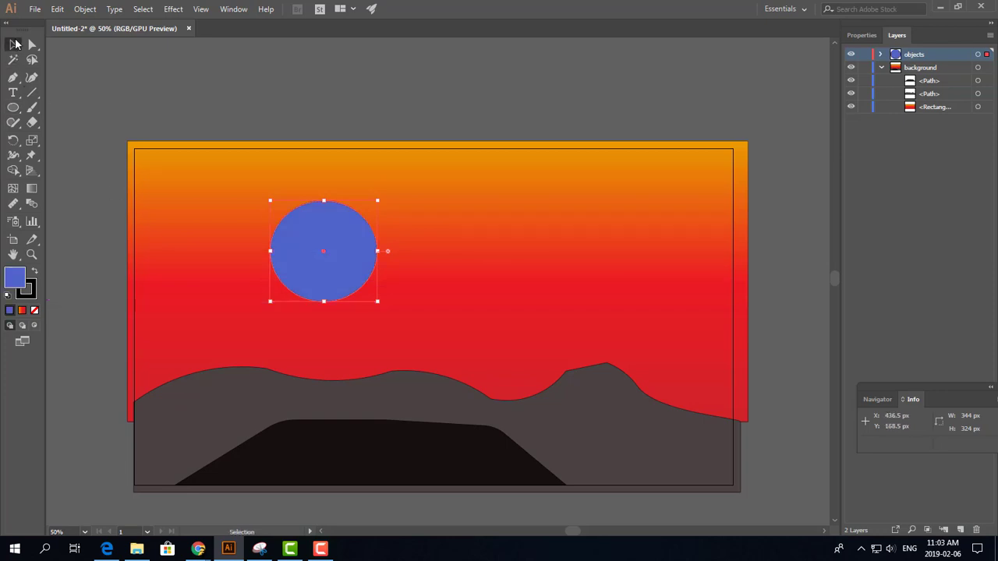
{"action": "left_click", "coordinate": [91, 253]}
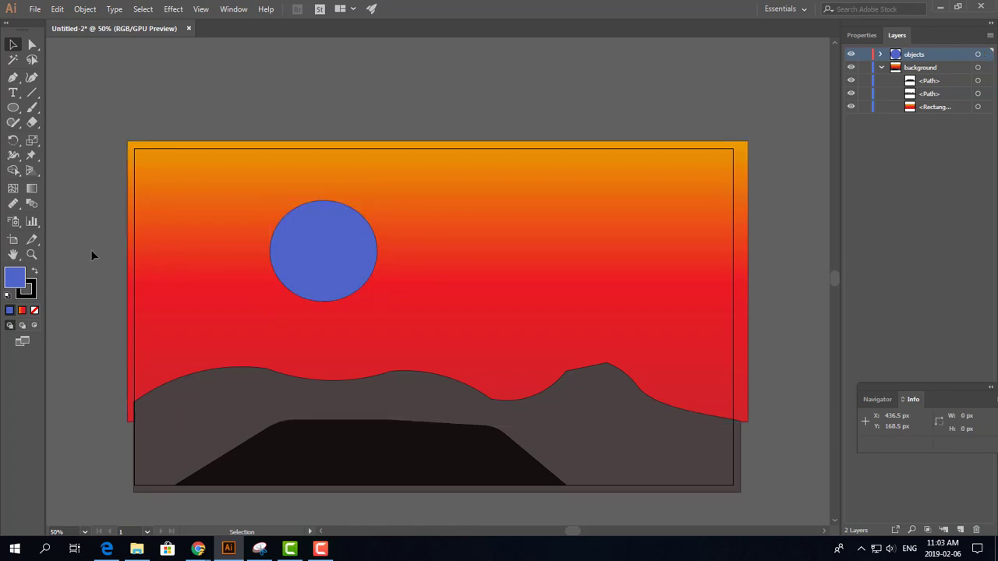
Draw a tilted blue hexagon about 259 by 272 px beside the ellipse and move it to overlap the ellipse's right edge.
{"action": "left_click", "coordinate": [13, 108]}
{"action": "left_click", "coordinate": [13, 108]}
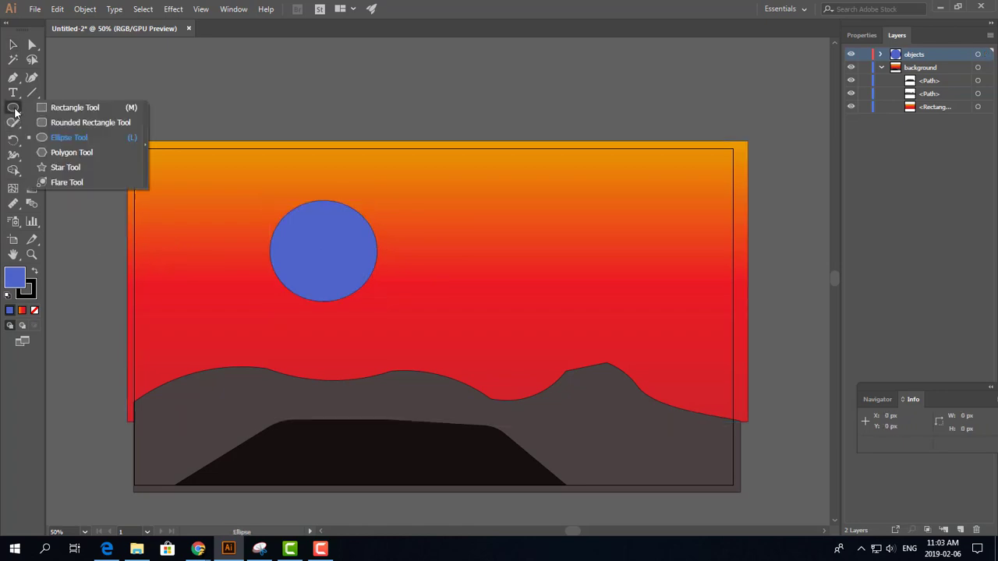
{"action": "left_click", "coordinate": [64, 152]}
{"action": "left_click_drag", "start_coordinate": [432, 228], "coordinate": [441, 270]}
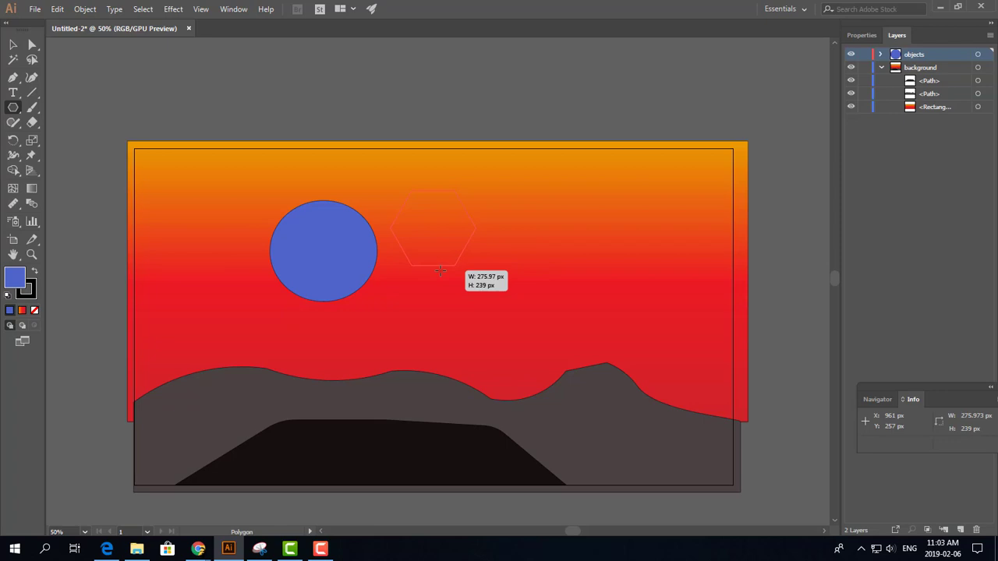
{"action": "key", "text": "Down"}
{"action": "left_click_drag", "start_coordinate": [441, 270], "coordinate": [441, 270]}
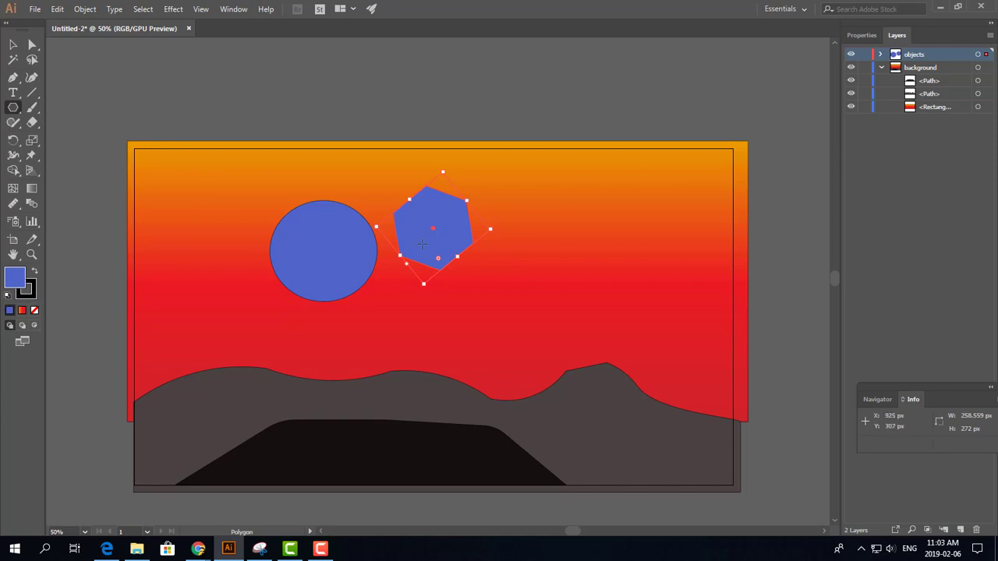
{"action": "left_click", "coordinate": [13, 44]}
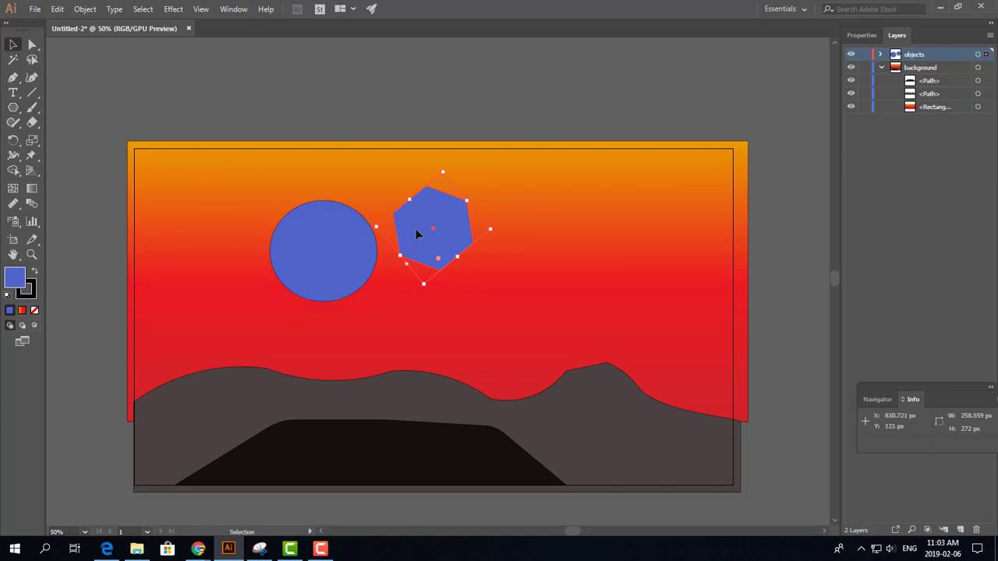
{"action": "left_click_drag", "start_coordinate": [417, 234], "coordinate": [380, 240]}
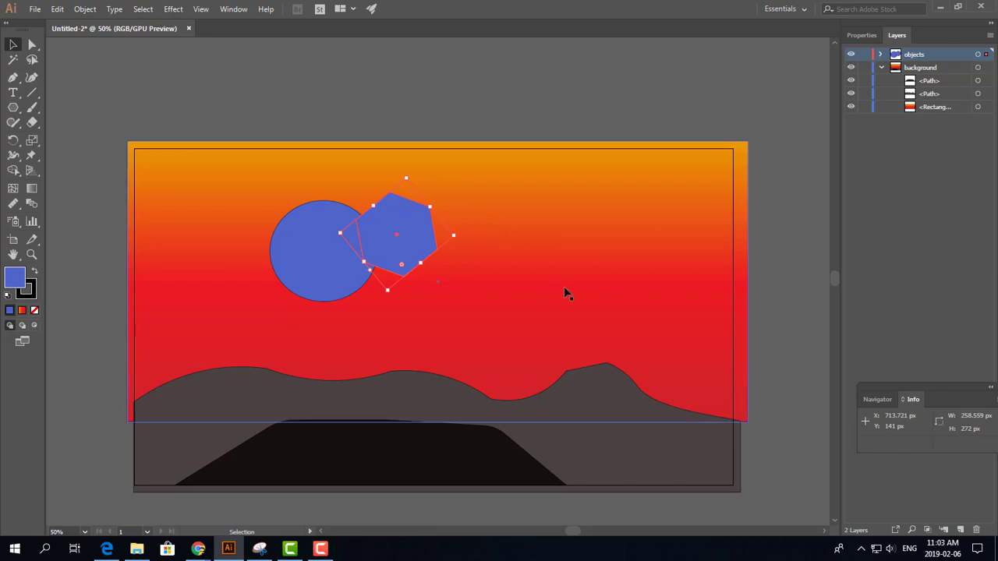
Select the blue ellipse and hexagon together and merge them into one shape with Shape Builder.
{"action": "left_click", "coordinate": [501, 306]}
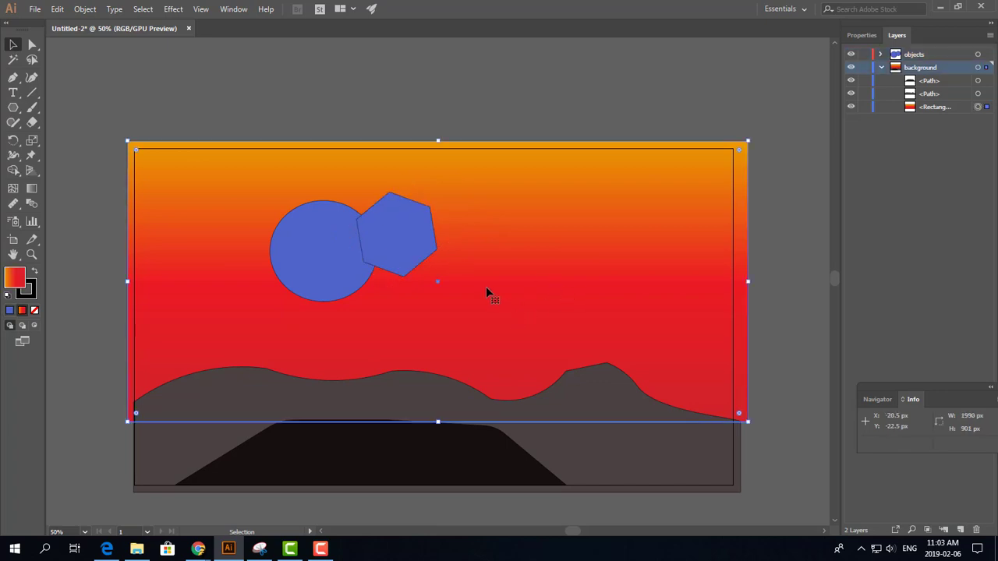
{"action": "left_click", "coordinate": [316, 244]}
{"action": "left_click", "coordinate": [414, 236]}
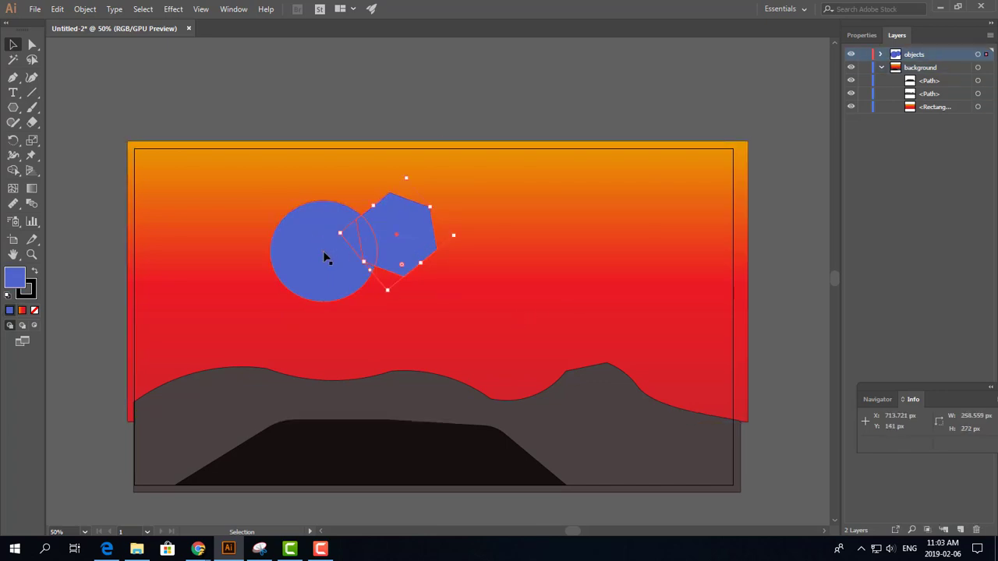
{"action": "left_click", "coordinate": [326, 259]}
{"action": "left_click", "coordinate": [416, 232]}
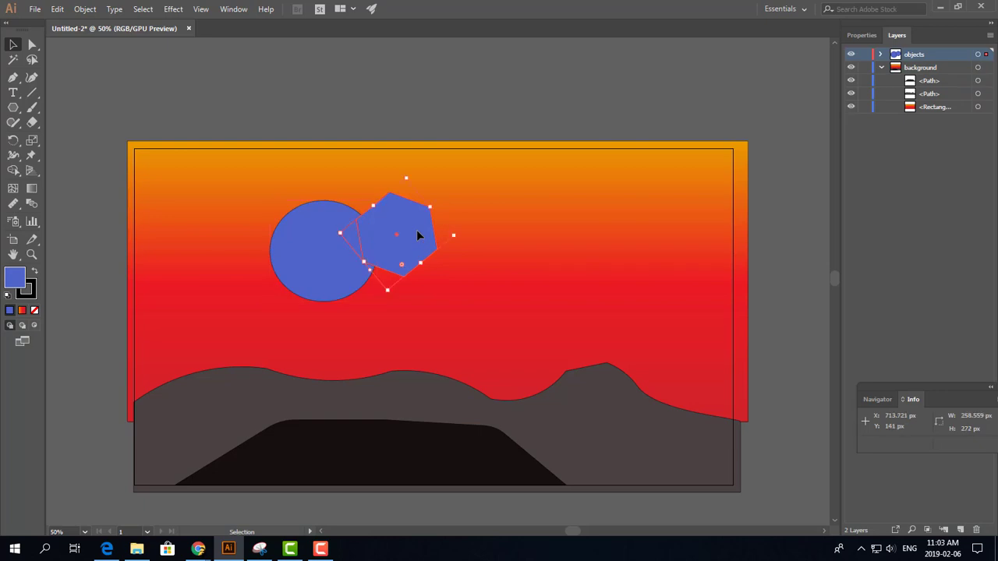
{"action": "left_click", "coordinate": [315, 254]}
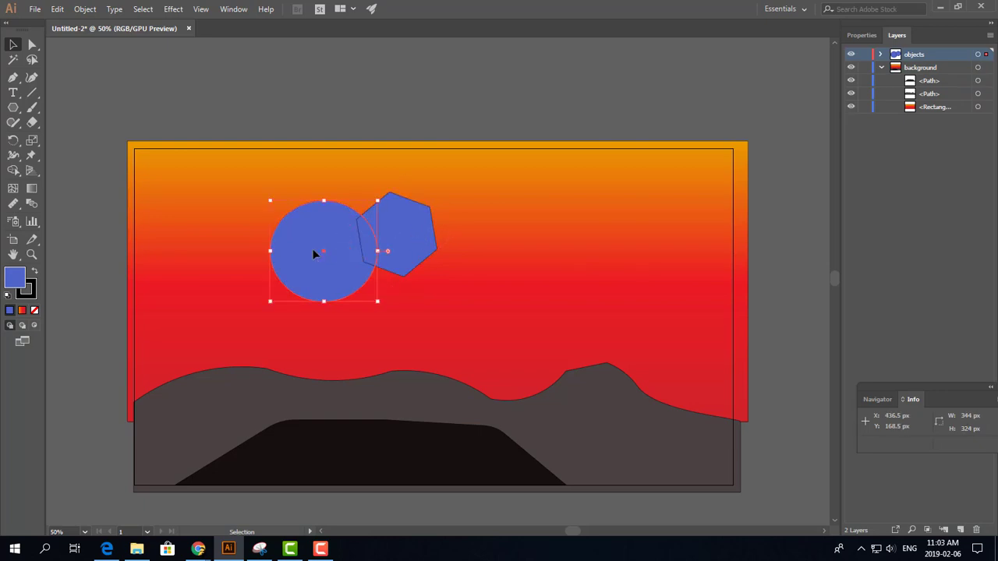
{"action": "left_click", "coordinate": [406, 234], "text": "shift"}
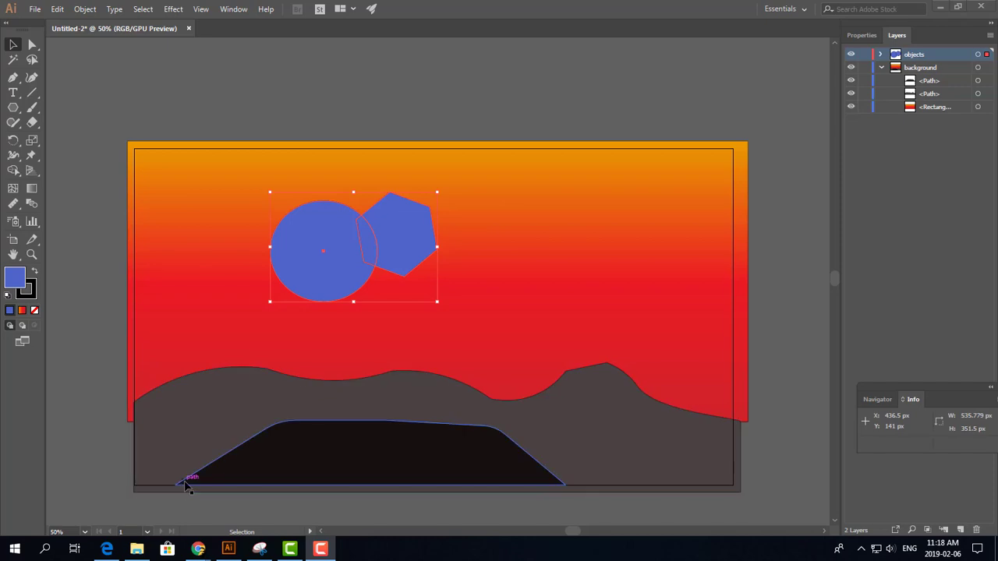
{"action": "left_click", "coordinate": [13, 171]}
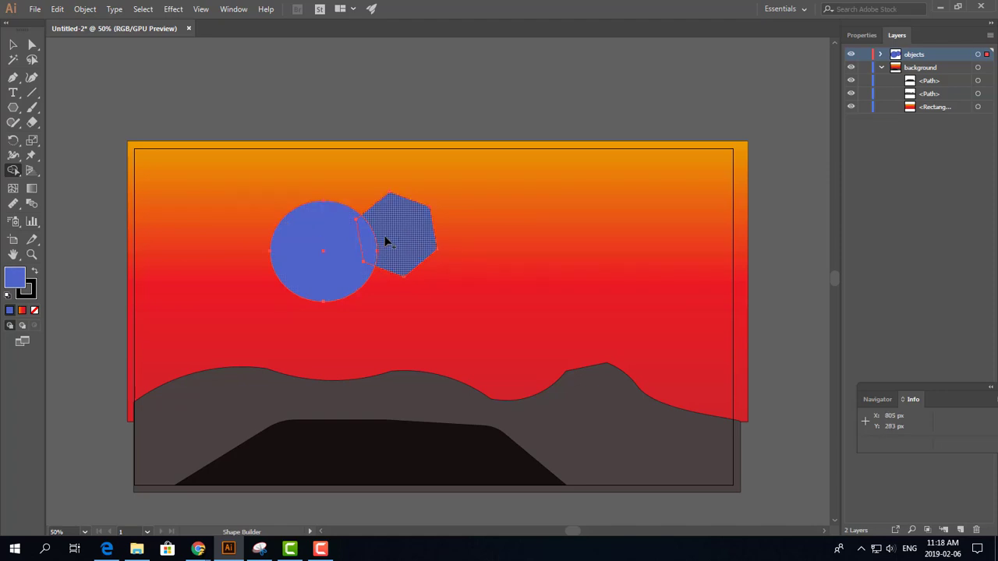
{"action": "left_click_drag", "start_coordinate": [312, 243], "coordinate": [403, 234]}
{"action": "left_click", "coordinate": [13, 44]}
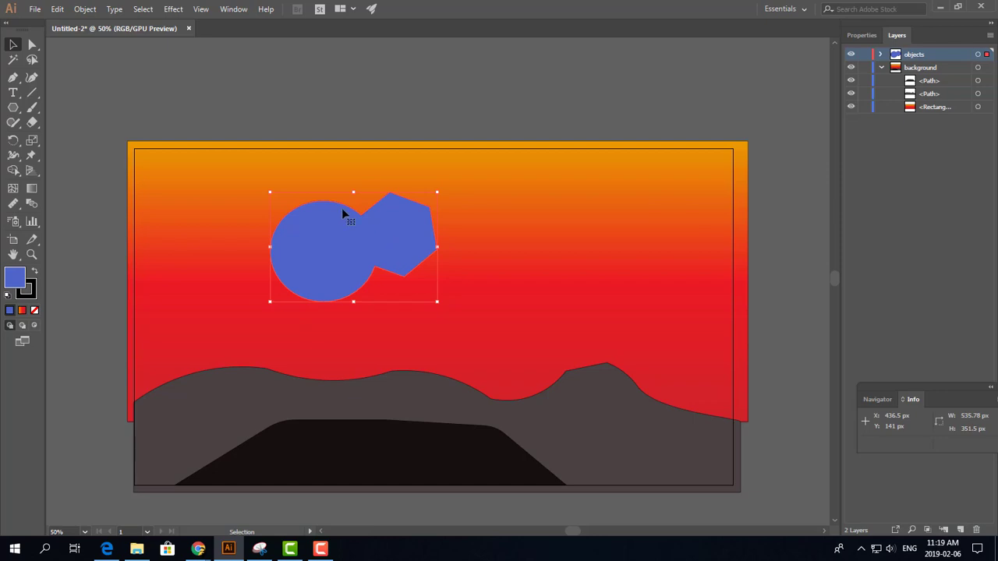
Bulge the straight edges of the merged shape's hexagon part outward into rounded lobes with the Curvature tool.
{"action": "left_click", "coordinate": [31, 77]}
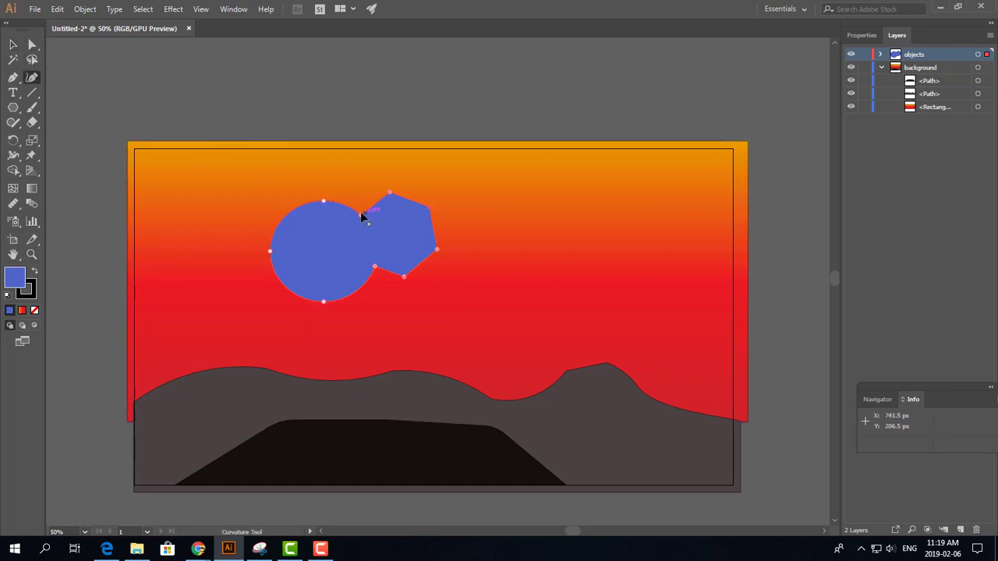
{"action": "left_click_drag", "start_coordinate": [378, 200], "coordinate": [422, 191]}
{"action": "left_click", "coordinate": [429, 207]}
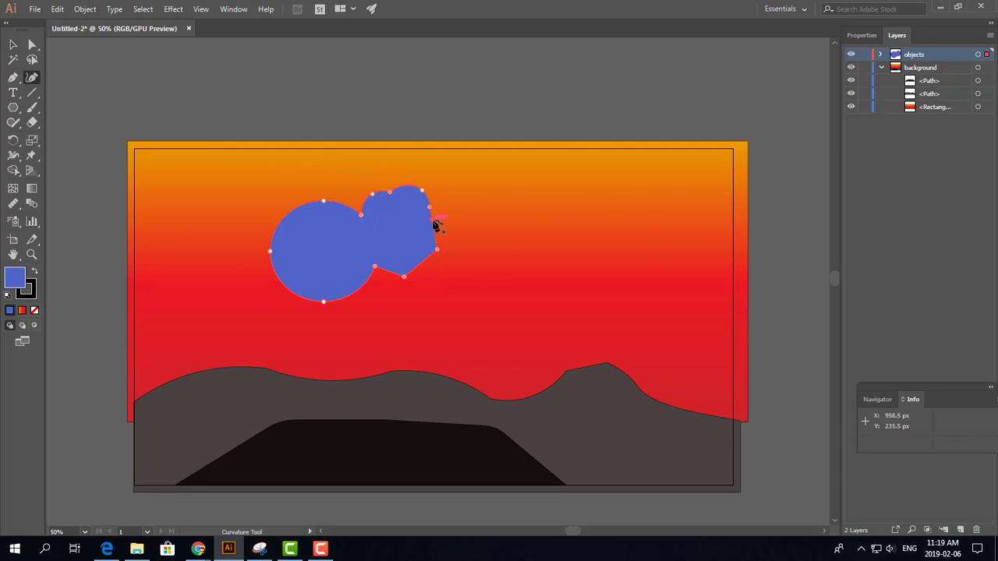
{"action": "left_click_drag", "start_coordinate": [436, 223], "coordinate": [452, 233]}
{"action": "left_click_drag", "start_coordinate": [425, 263], "coordinate": [434, 272]}
{"action": "left_click", "coordinate": [385, 277]}
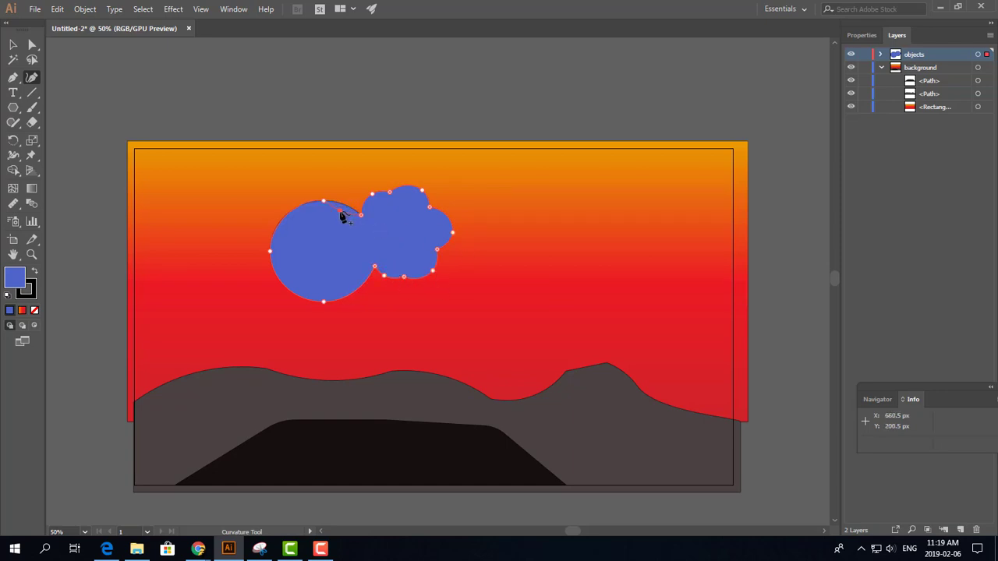
Reshape the ellipse part of the blue shape with the Curvature tool and move the cloud to the sky's upper-left area.
{"action": "left_click_drag", "start_coordinate": [341, 212], "coordinate": [351, 194]}
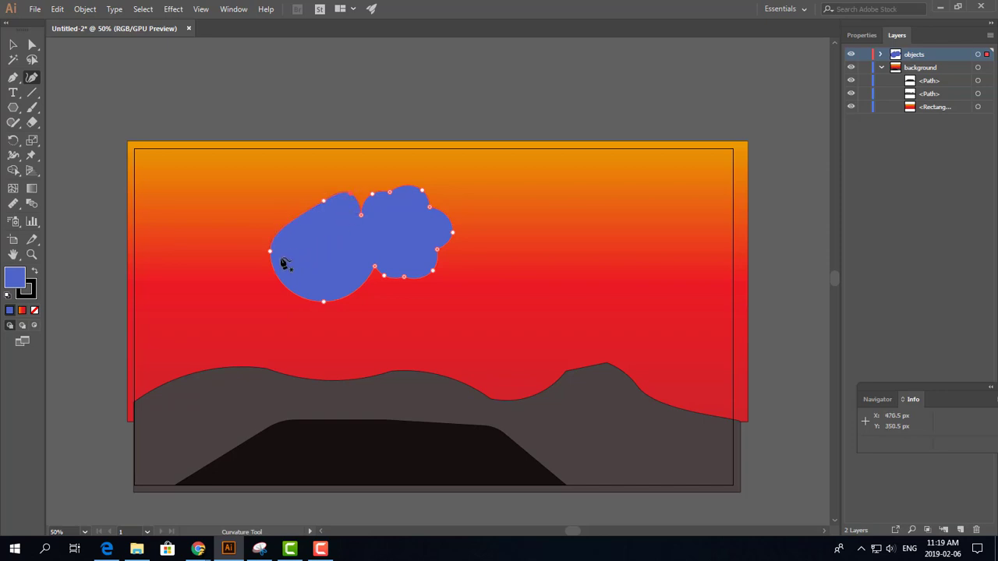
{"action": "left_click_drag", "start_coordinate": [271, 252], "coordinate": [286, 258]}
{"action": "mouse_move", "coordinate": [362, 214]}
{"action": "left_mouse_down"}
{"action": "mouse_move", "coordinate": [363, 193]}
{"action": "mouse_move", "coordinate": [366, 203]}
{"action": "left_mouse_up"}
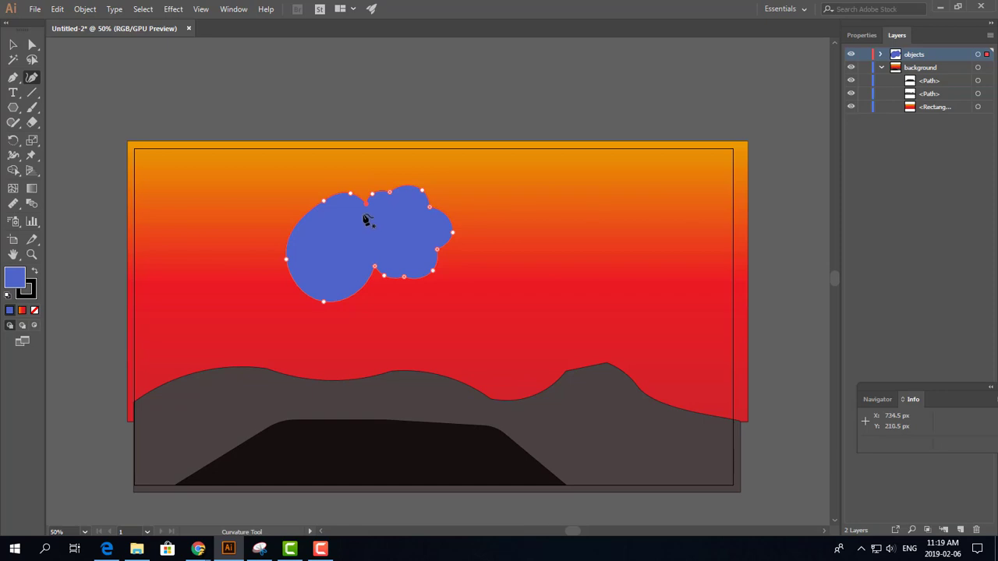
{"action": "key", "text": "v"}
{"action": "left_click_drag", "start_coordinate": [346, 243], "coordinate": [222, 218]}
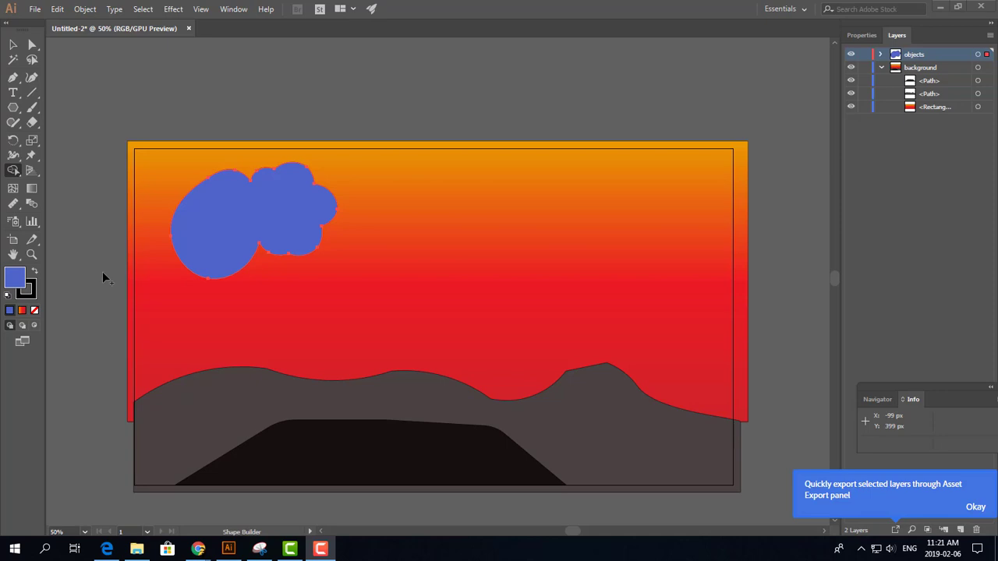
Set the selected blue cloud's stroke to 3 pt and draw a horizontal line about 403 px long in the middle of the sky.
{"action": "left_click", "coordinate": [33, 95]}
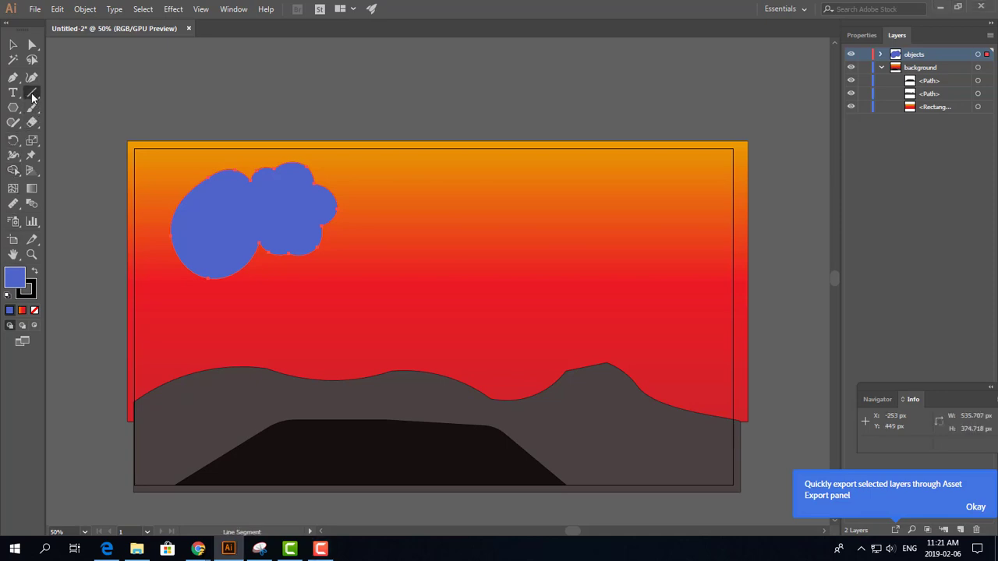
{"action": "left_click", "coordinate": [861, 35]}
{"action": "left_click", "coordinate": [930, 190]}
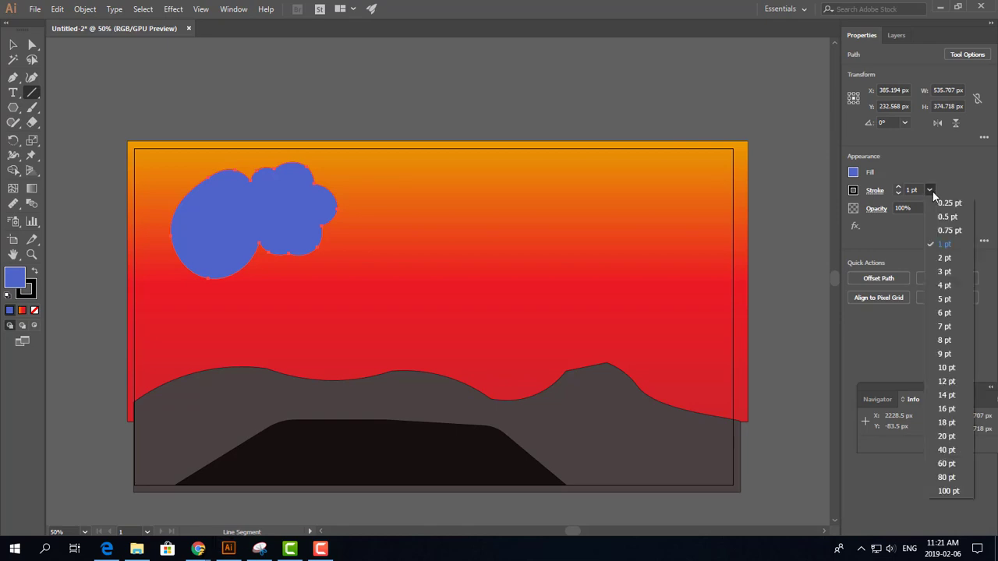
{"action": "left_click", "coordinate": [945, 271]}
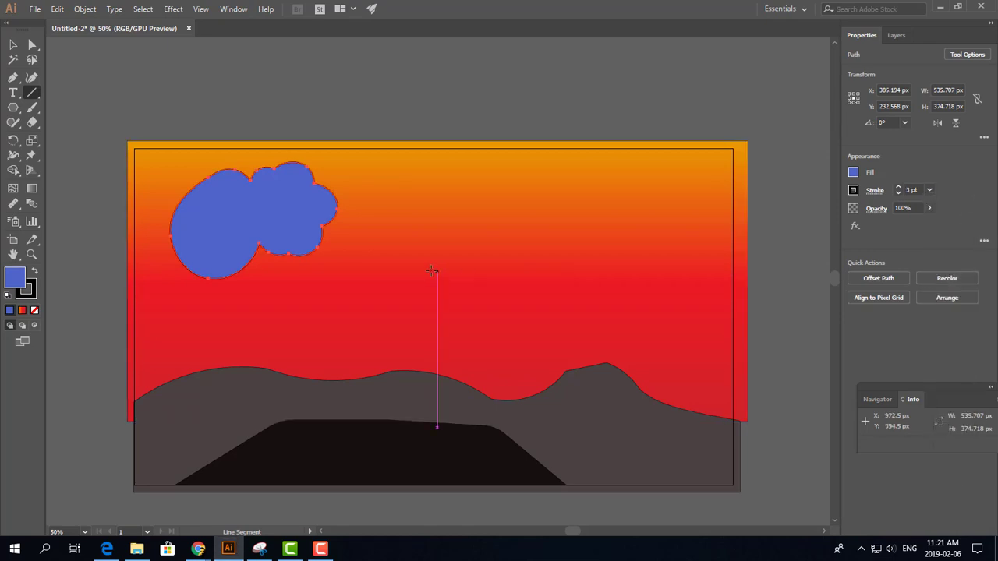
{"action": "left_click_drag", "start_coordinate": [433, 270], "coordinate": [559, 269]}
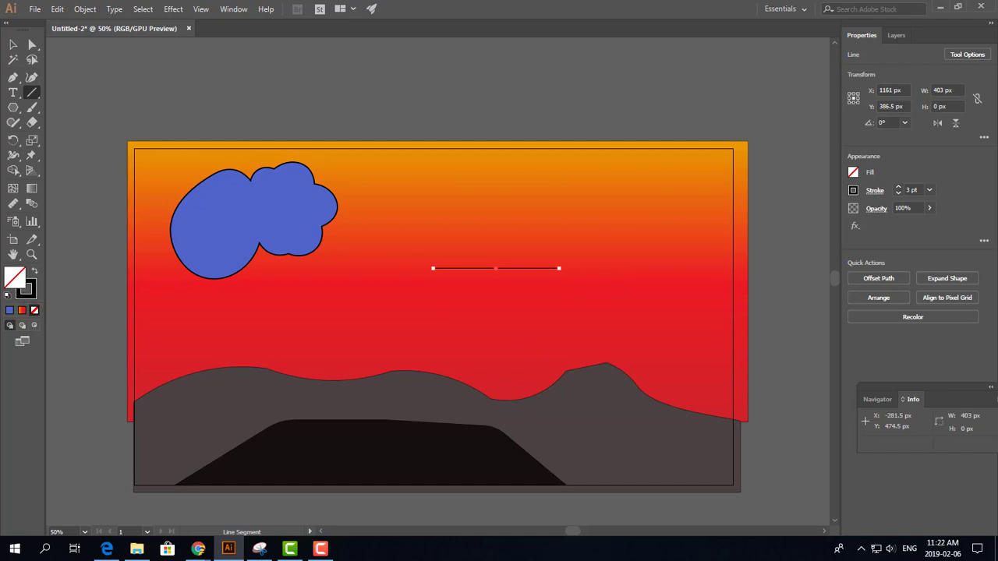
Give the horizontal line a blue 3D5AB7 stroke with a weight of 5 pt.
{"action": "left_click", "coordinate": [33, 296]}
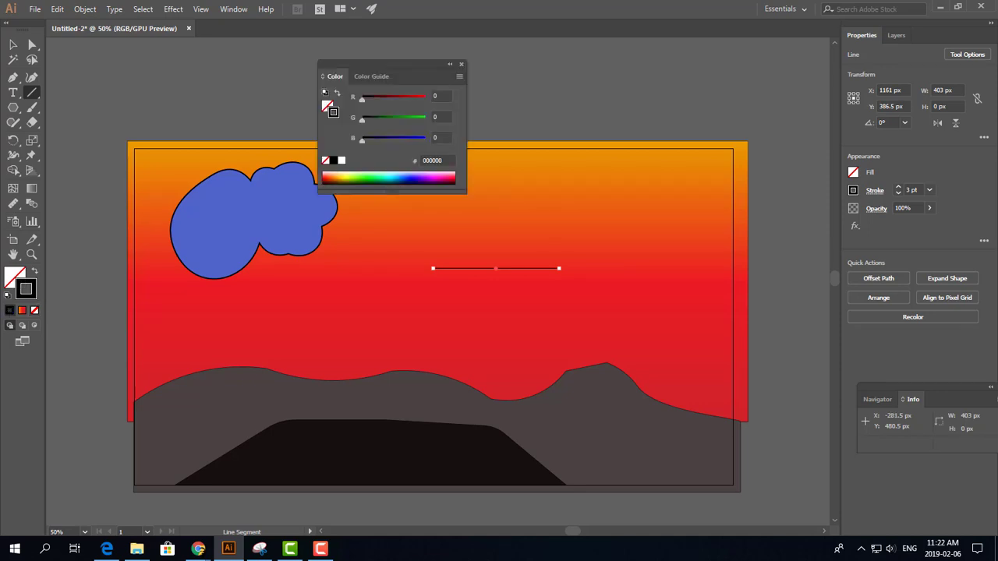
{"action": "left_click", "coordinate": [10, 309]}
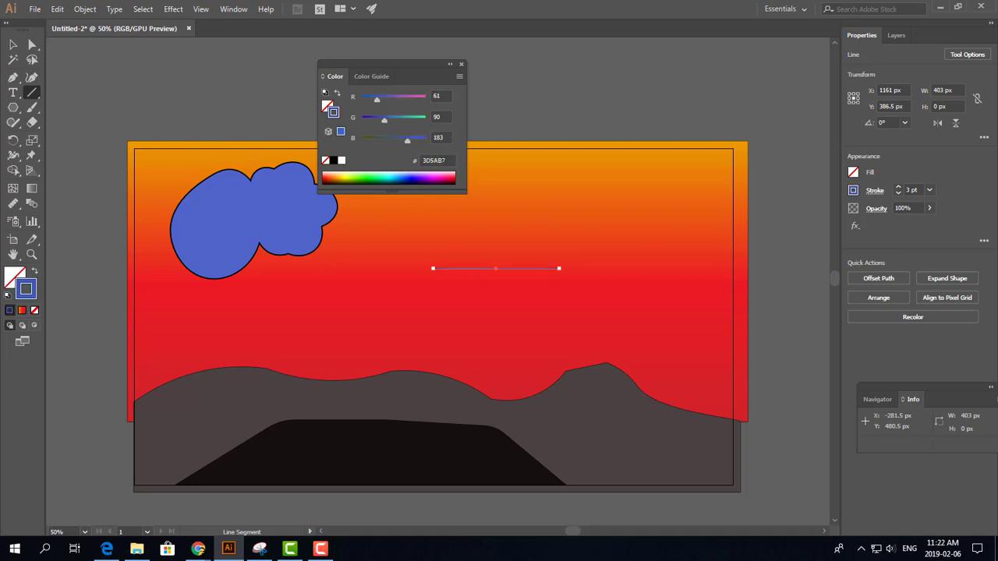
{"action": "left_click", "coordinate": [929, 191]}
{"action": "left_click", "coordinate": [944, 298]}
Draw an unfilled circle about 116 px across resting on the line and centre it over the line's left end.
{"action": "left_click", "coordinate": [16, 109]}
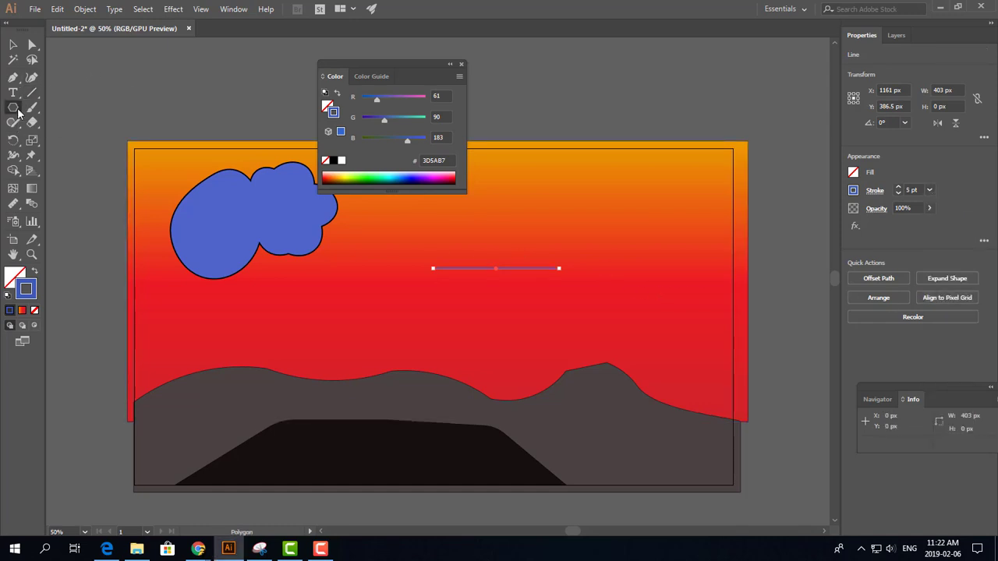
{"action": "left_click_drag", "start_coordinate": [17, 113], "coordinate": [64, 140]}
{"action": "left_click_drag", "start_coordinate": [427, 235], "coordinate": [465, 268]}
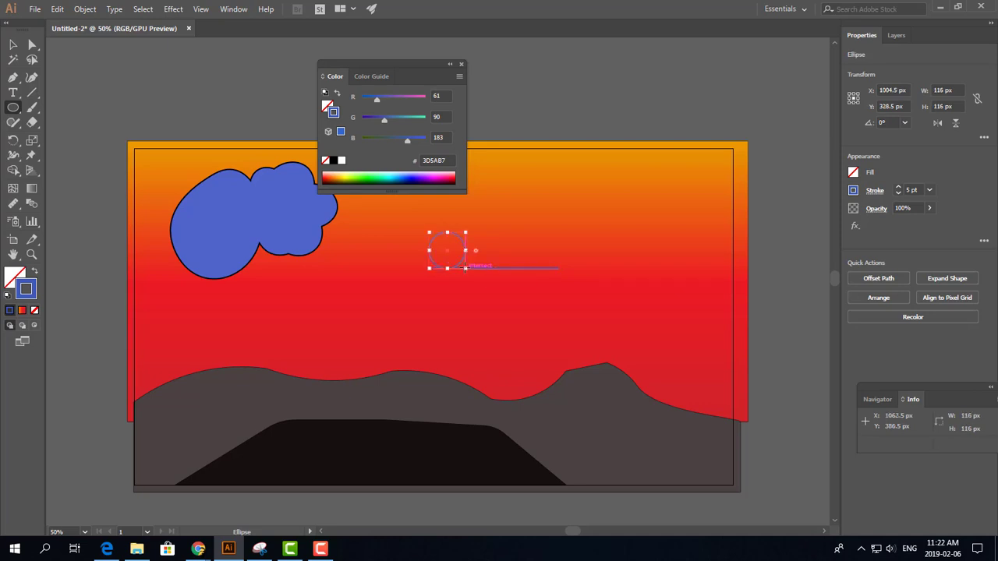
{"action": "key", "text": "ctrl+equal"}
{"action": "key", "text": "ctrl+equal"}
{"action": "key", "text": "ctrl+equal"}
{"action": "key", "text": "ctrl+equal"}
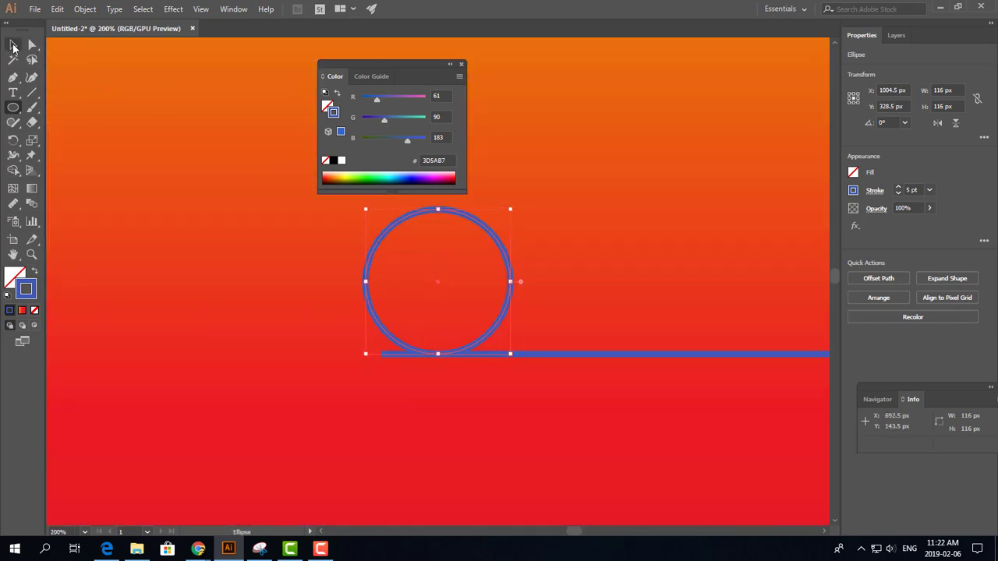
{"action": "key", "text": "v"}
{"action": "left_click_drag", "start_coordinate": [370, 260], "coordinate": [315, 260]}
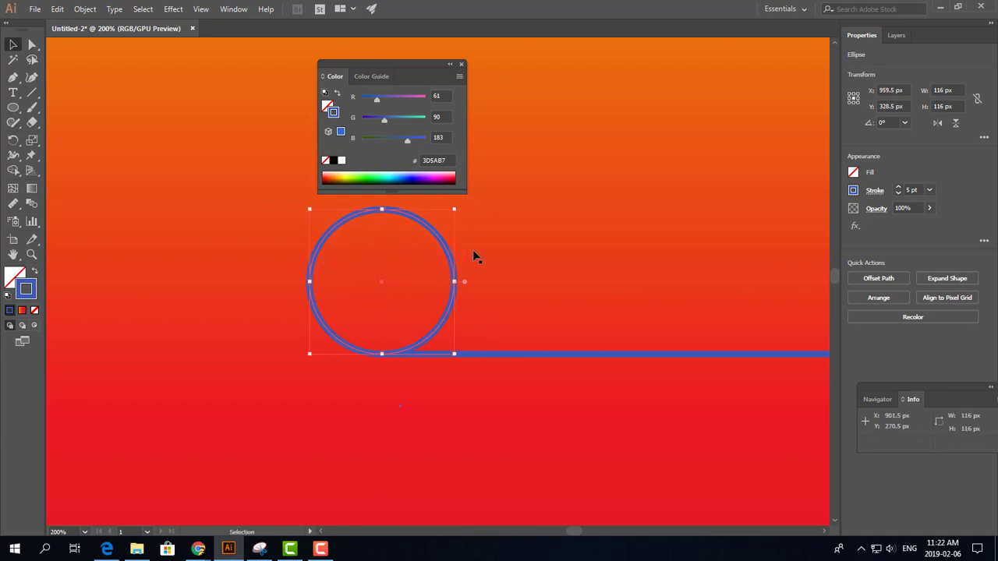
Duplicate the circle up and to the right, enlarge the copy to about 141 px and position it against the first circle.
{"action": "scroll", "coordinate": [473, 249], "scroll_direction": "up", "scroll_amount": 2}
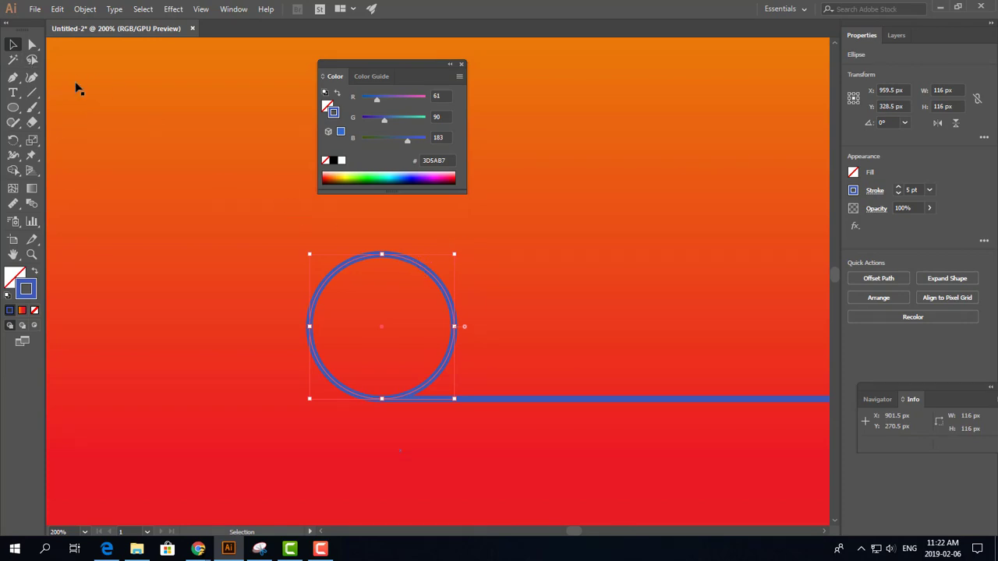
{"action": "left_click", "coordinate": [397, 330]}
{"action": "left_click", "coordinate": [431, 276]}
{"action": "left_click_drag", "start_coordinate": [447, 299], "coordinate": [575, 224]}
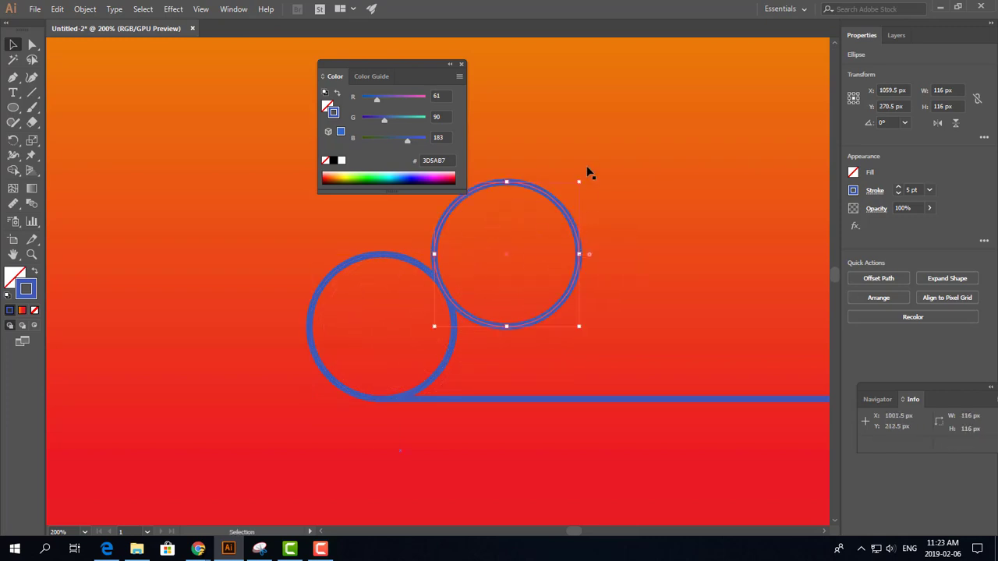
{"action": "left_click_drag", "start_coordinate": [580, 182], "coordinate": [635, 156]}
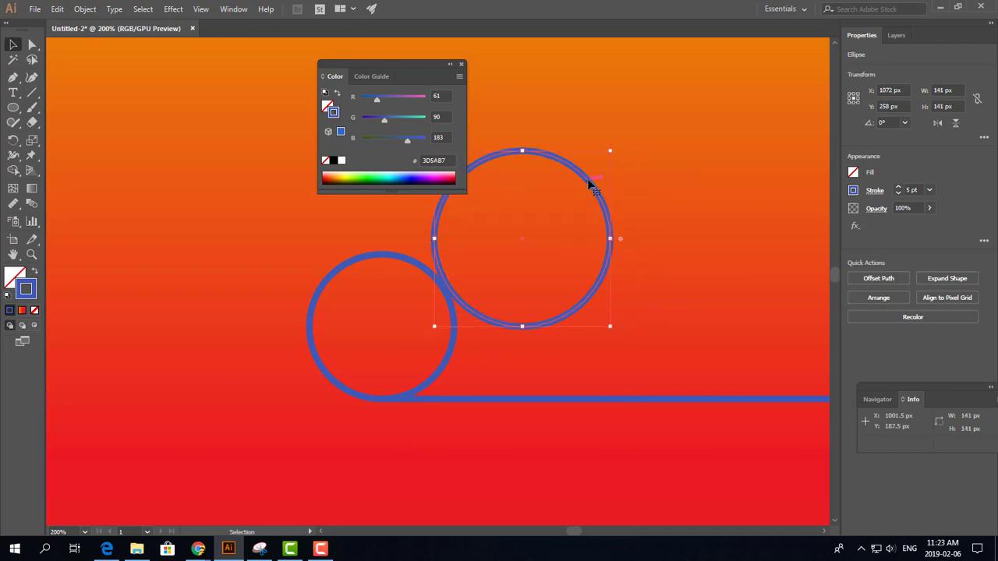
{"action": "left_click_drag", "start_coordinate": [588, 179], "coordinate": [579, 180]}
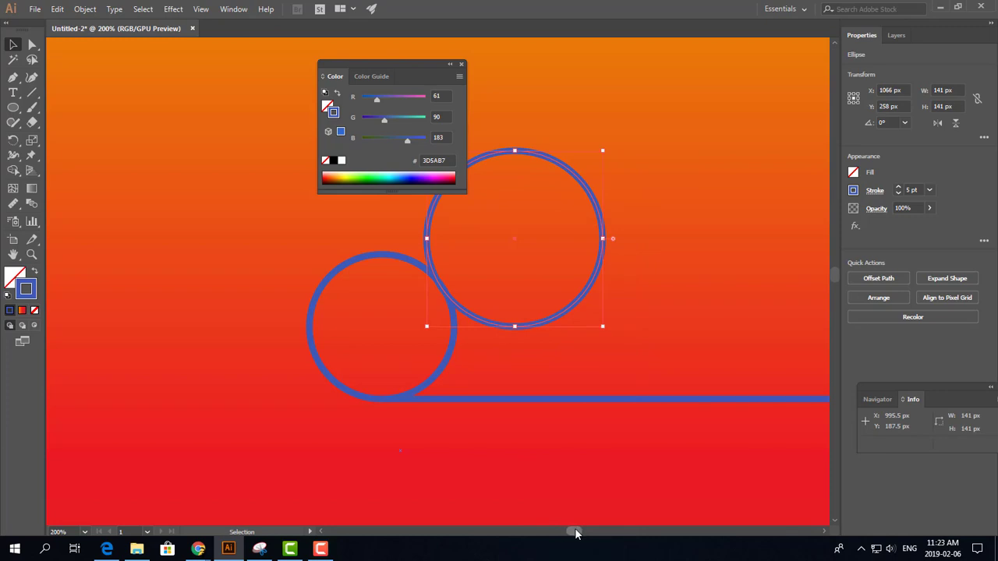
Duplicate the small left circle along the line and centre the copy over the line's right end.
{"action": "left_click_drag", "start_coordinate": [576, 533], "coordinate": [577, 533]}
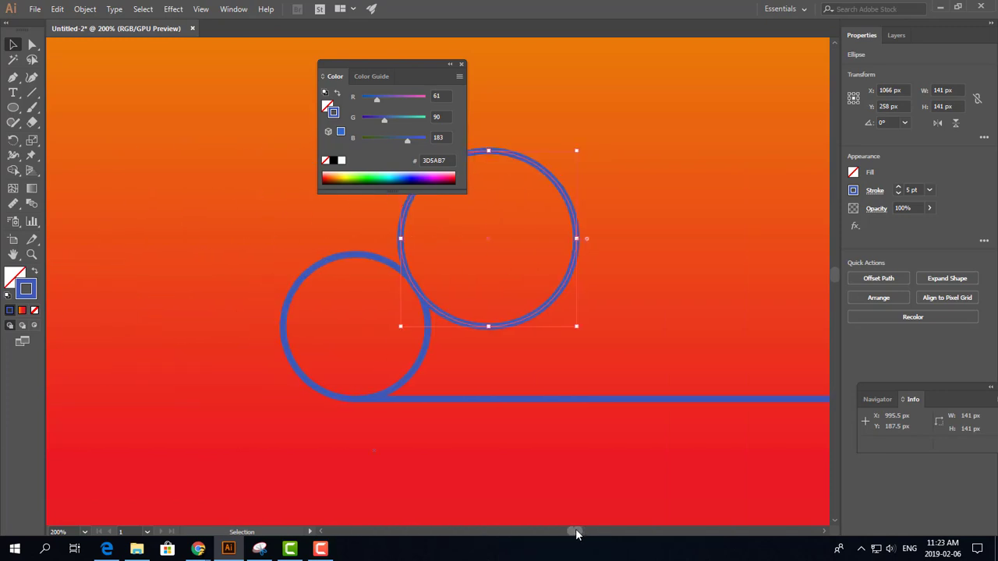
{"action": "left_click", "coordinate": [310, 276]}
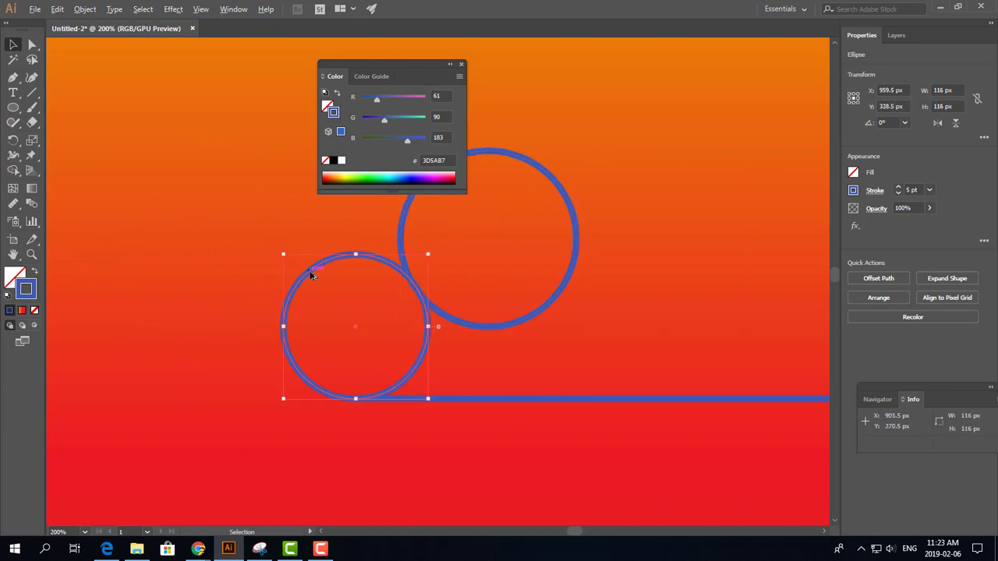
{"action": "left_click_drag", "start_coordinate": [311, 275], "coordinate": [754, 270]}
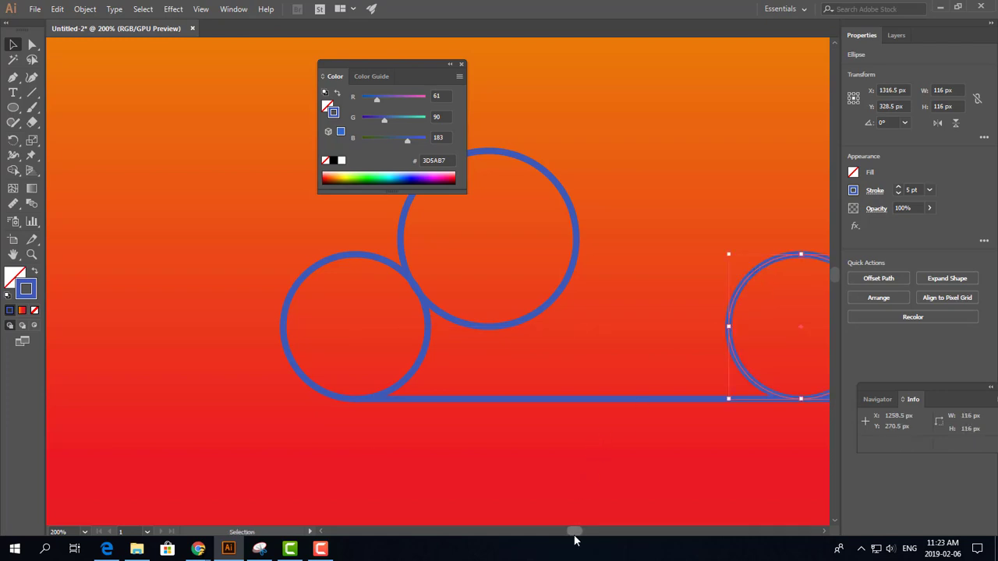
{"action": "left_click_drag", "start_coordinate": [574, 533], "coordinate": [580, 535]}
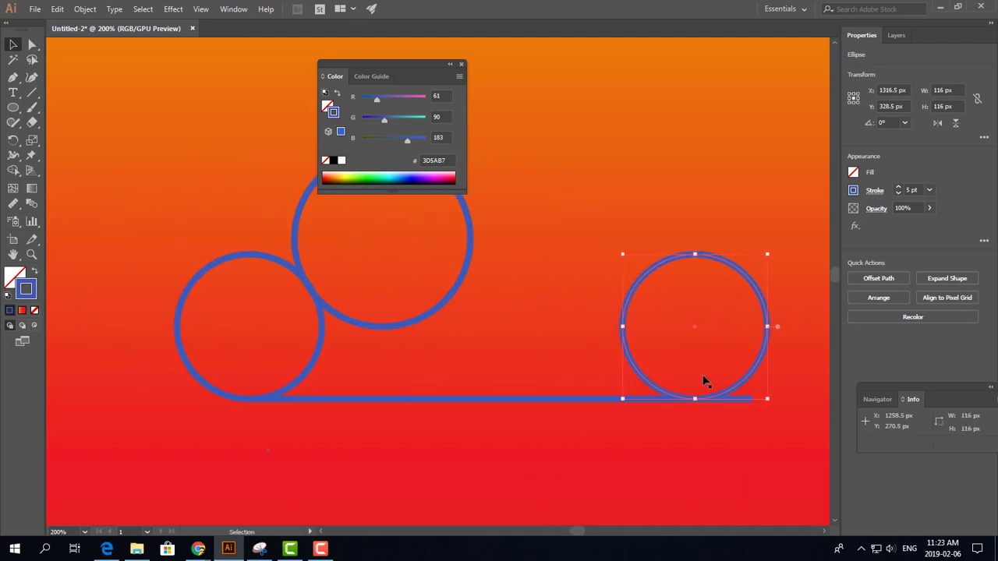
{"action": "left_click_drag", "start_coordinate": [718, 264], "coordinate": [772, 264]}
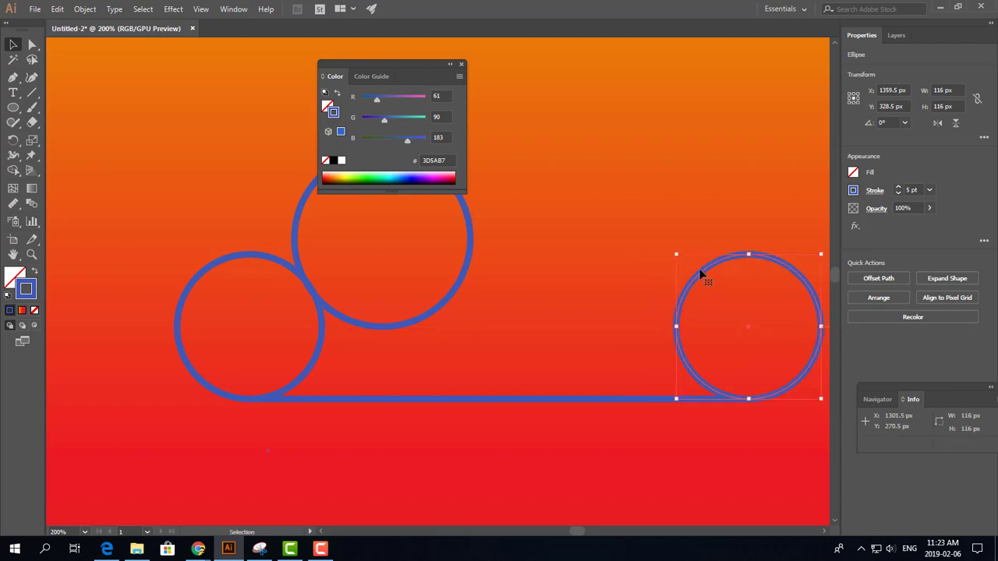
Duplicate the right circle up and to the left, and place another copy overlapping the two upper circles between them.
{"action": "left_click_drag", "start_coordinate": [702, 279], "coordinate": [467, 192]}
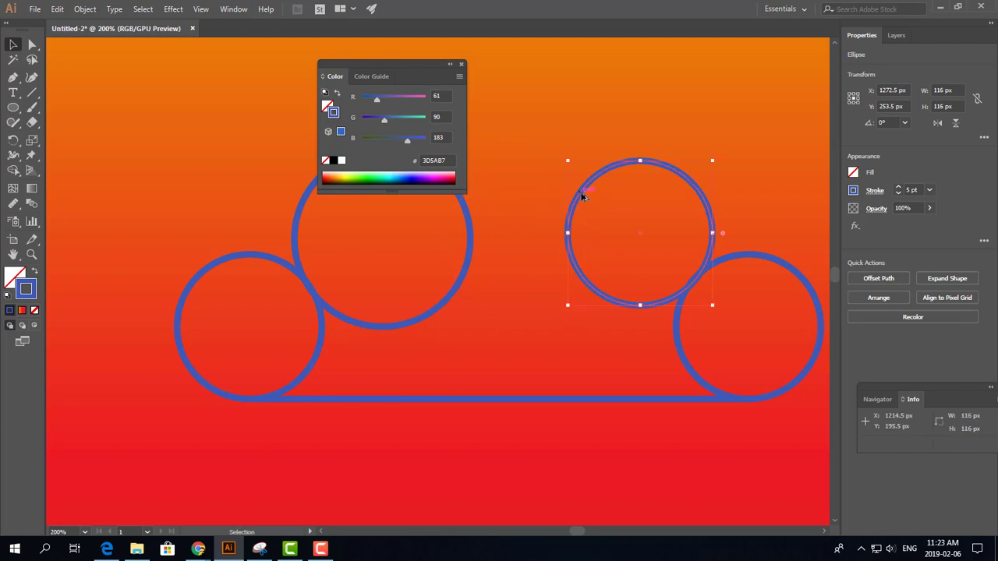
{"action": "left_click_drag", "start_coordinate": [583, 196], "coordinate": [443, 217]}
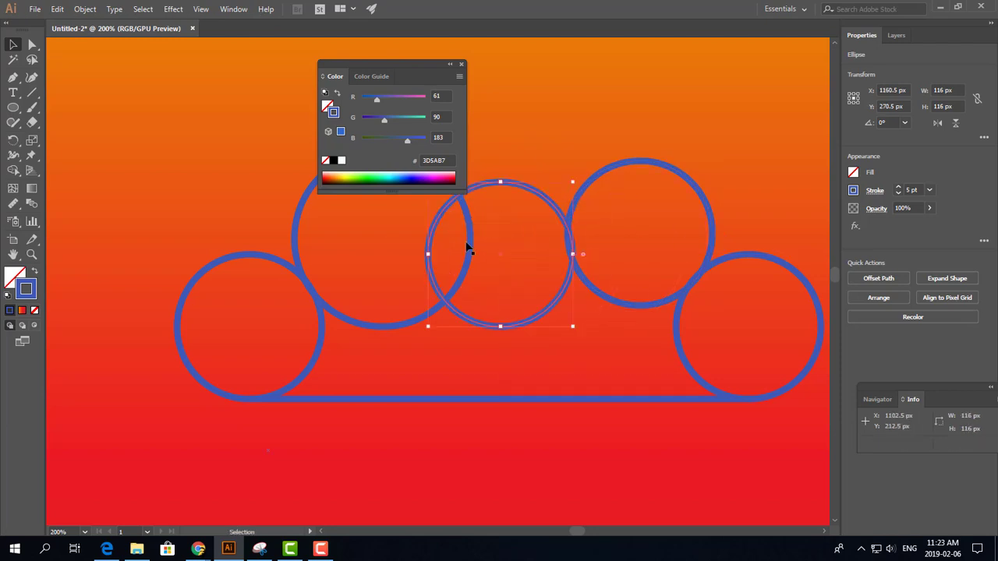
{"action": "left_click_drag", "start_coordinate": [526, 191], "coordinate": [540, 191]}
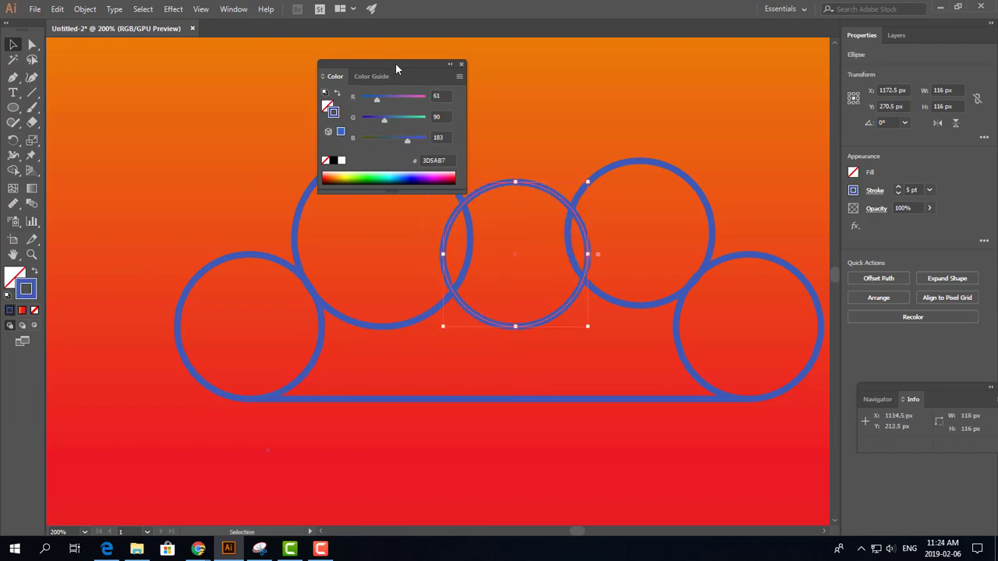
Select the five circles and the base line and merge their enclosed regions into one cloud shape with Shape Builder.
{"action": "left_click_drag", "start_coordinate": [395, 64], "coordinate": [176, 63]}
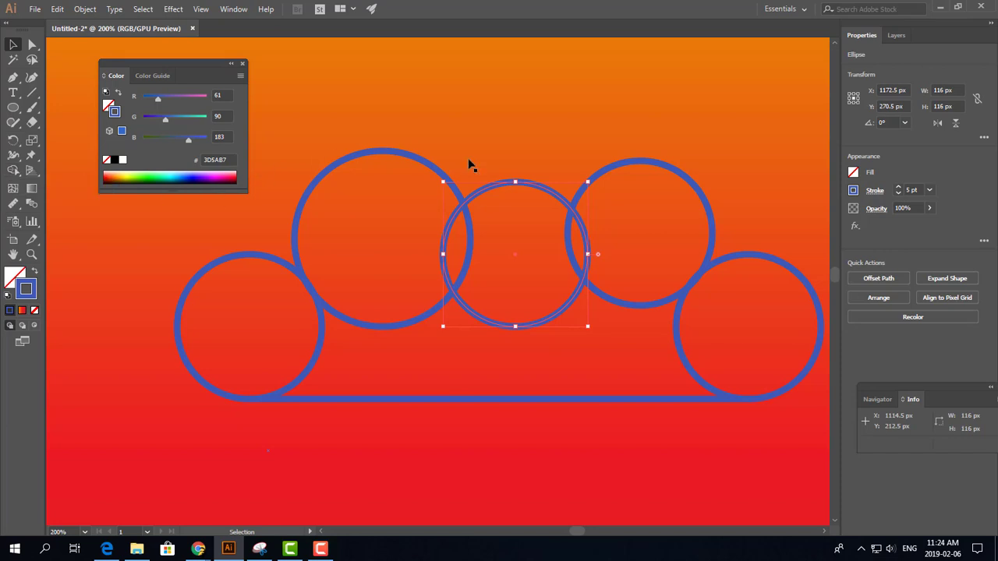
{"action": "left_click", "coordinate": [381, 153], "text": "shift"}
{"action": "left_click", "coordinate": [239, 259], "text": "shift"}
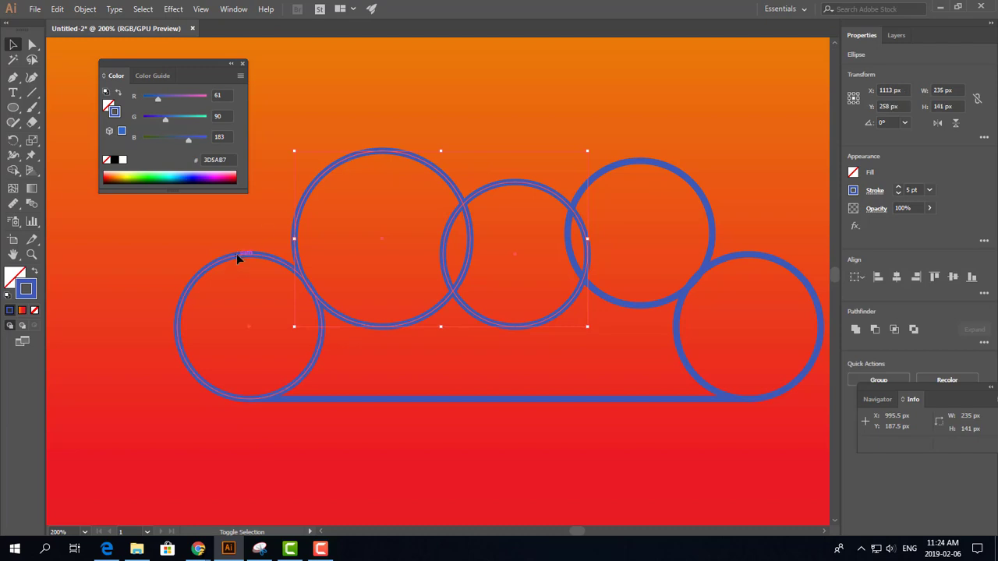
{"action": "left_click", "coordinate": [371, 399], "text": "shift"}
{"action": "left_click", "coordinate": [653, 399], "text": "shift"}
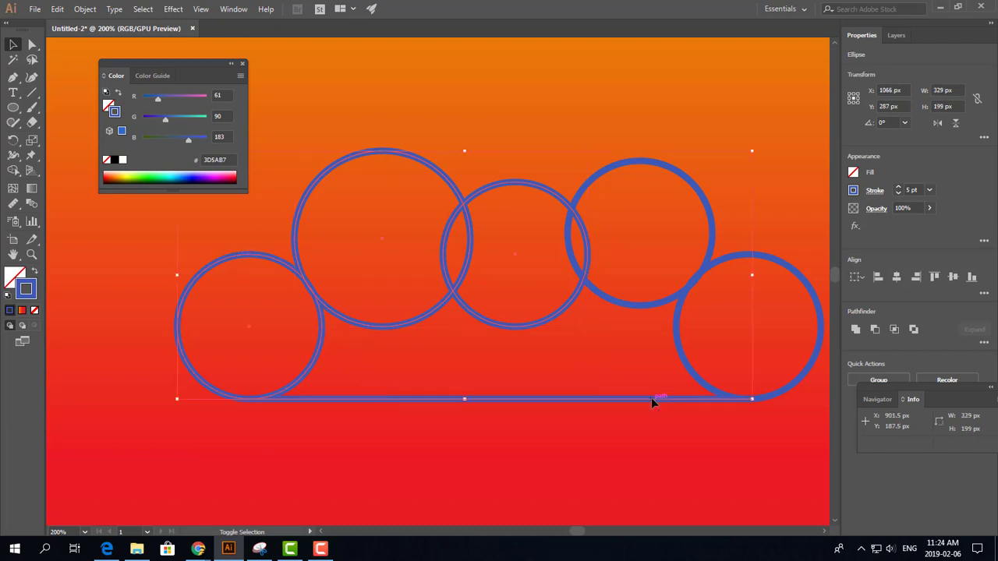
{"action": "left_click", "coordinate": [675, 337], "text": "shift"}
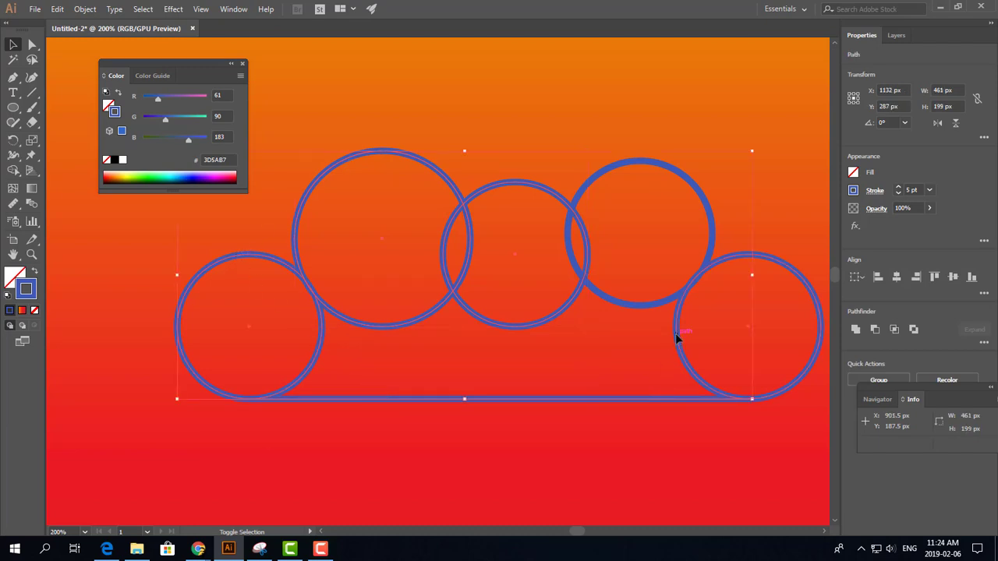
{"action": "left_click", "coordinate": [639, 302], "text": "shift"}
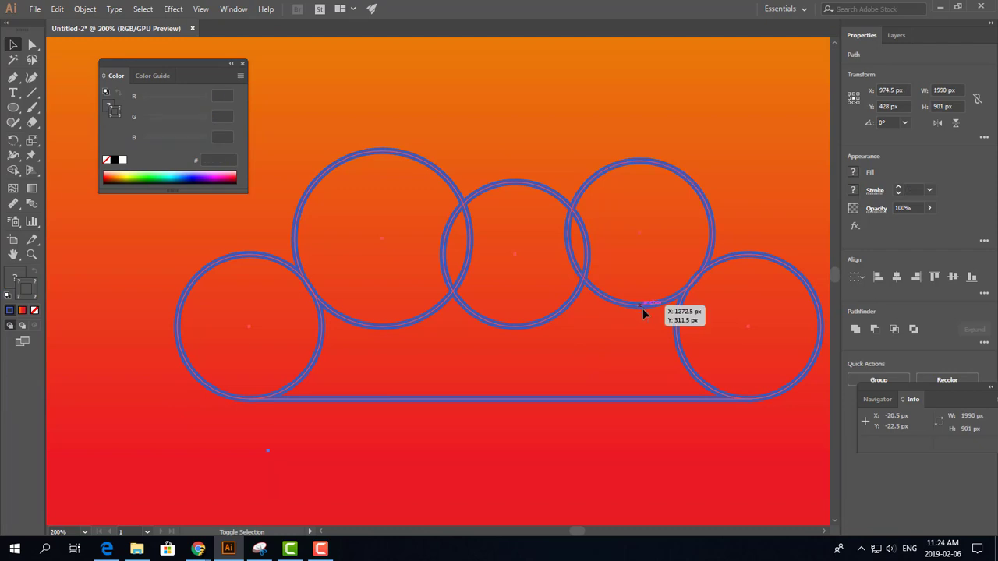
{"action": "left_click", "coordinate": [13, 170]}
{"action": "mouse_move", "coordinate": [241, 330]}
{"action": "left_mouse_down"}
{"action": "mouse_move", "coordinate": [411, 260]}
{"action": "mouse_move", "coordinate": [525, 244]}
{"action": "mouse_move", "coordinate": [650, 252]}
{"action": "mouse_move", "coordinate": [706, 283]}
{"action": "mouse_move", "coordinate": [714, 341]}
{"action": "mouse_move", "coordinate": [605, 362]}
{"action": "mouse_move", "coordinate": [439, 372]}
{"action": "left_mouse_up"}
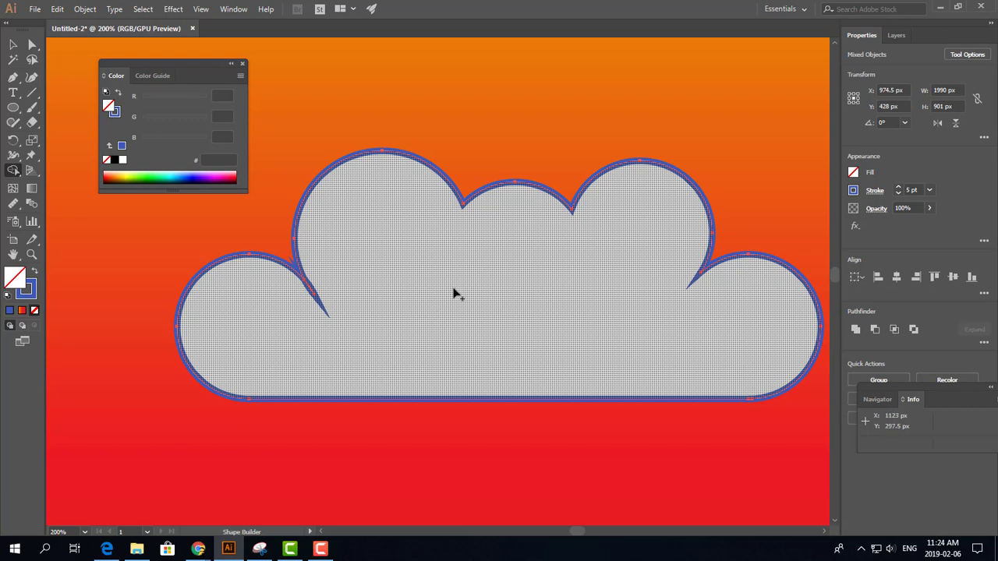
{"action": "key", "text": "ctrl+minus"}
{"action": "key", "text": "ctrl+minus"}
{"action": "key", "text": "ctrl+minus"}
{"action": "key", "text": "ctrl+minus"}
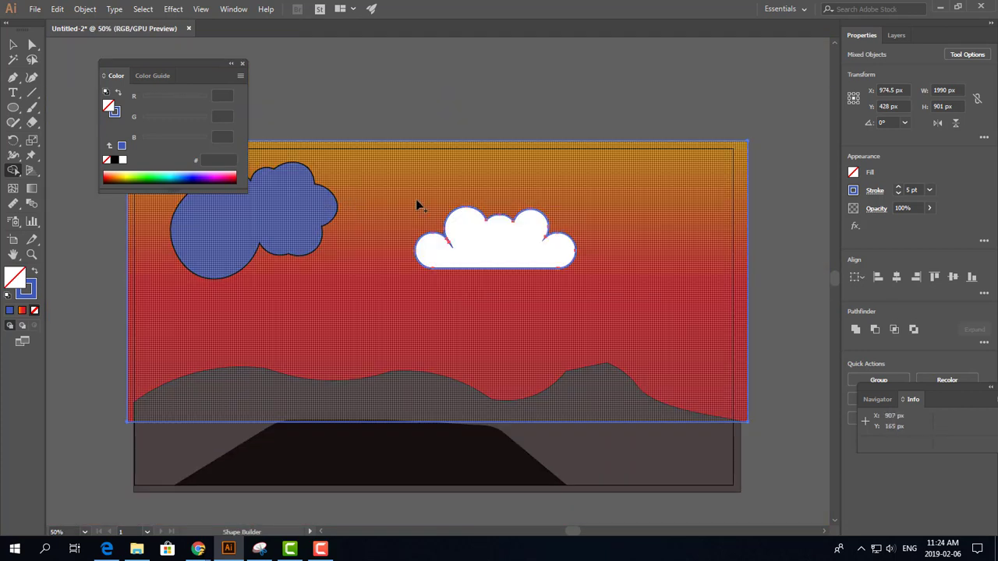
Swap the merged cloud's fill and stroke, set the fill's green value to 131, and move the cloud up and to the right.
{"action": "left_click", "coordinate": [34, 272]}
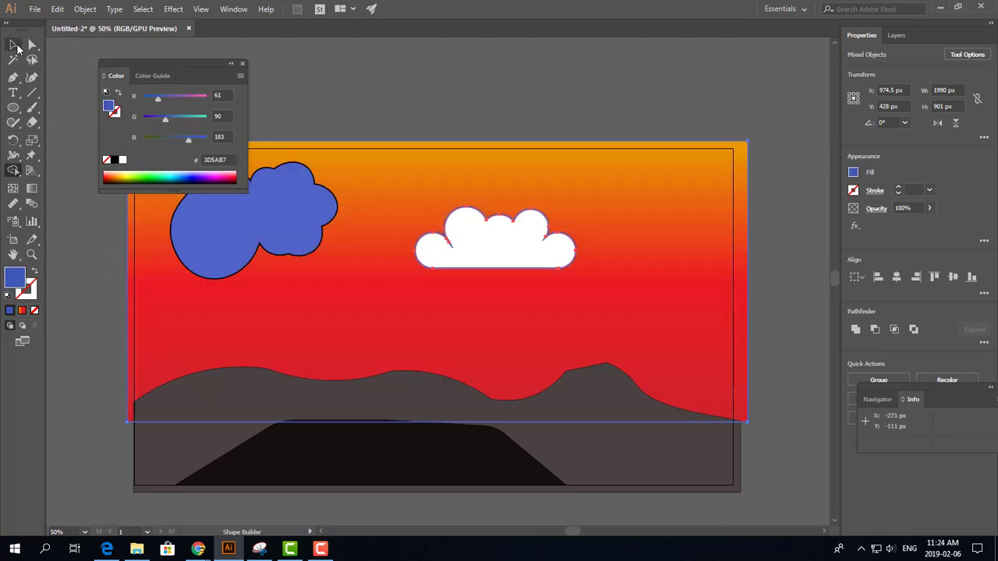
{"action": "left_click", "coordinate": [17, 45]}
{"action": "left_click", "coordinate": [527, 248]}
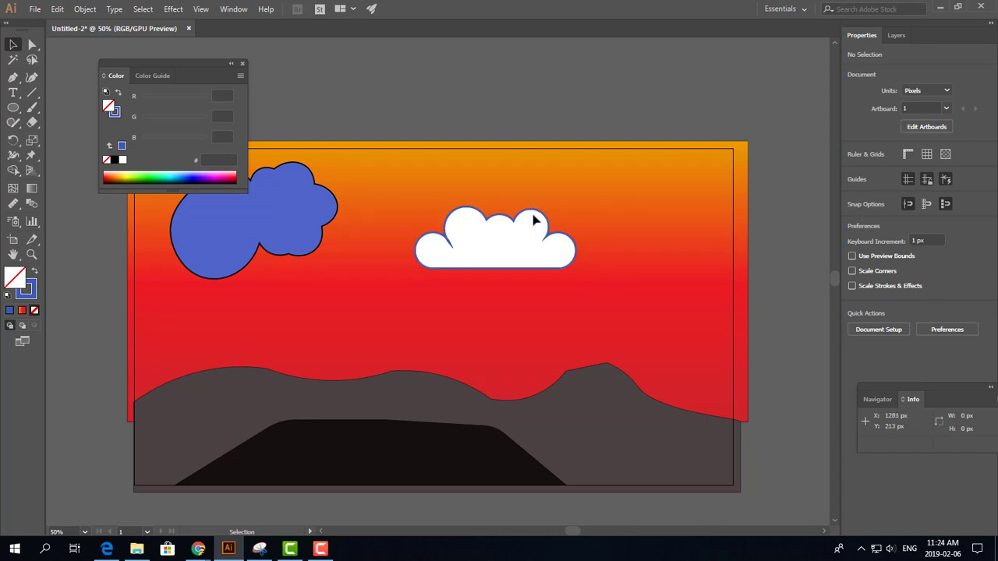
{"action": "left_click", "coordinate": [537, 219]}
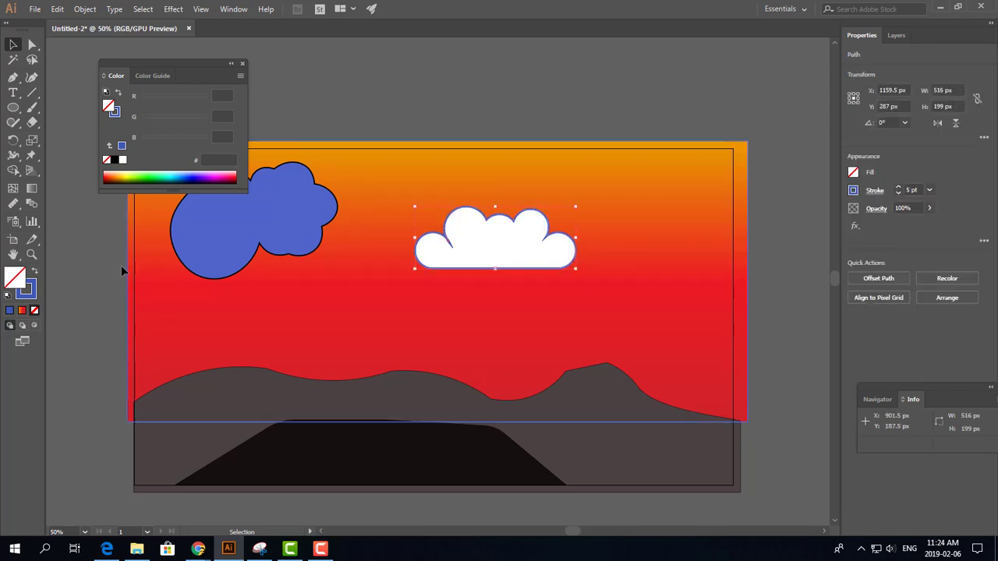
{"action": "left_click", "coordinate": [34, 272]}
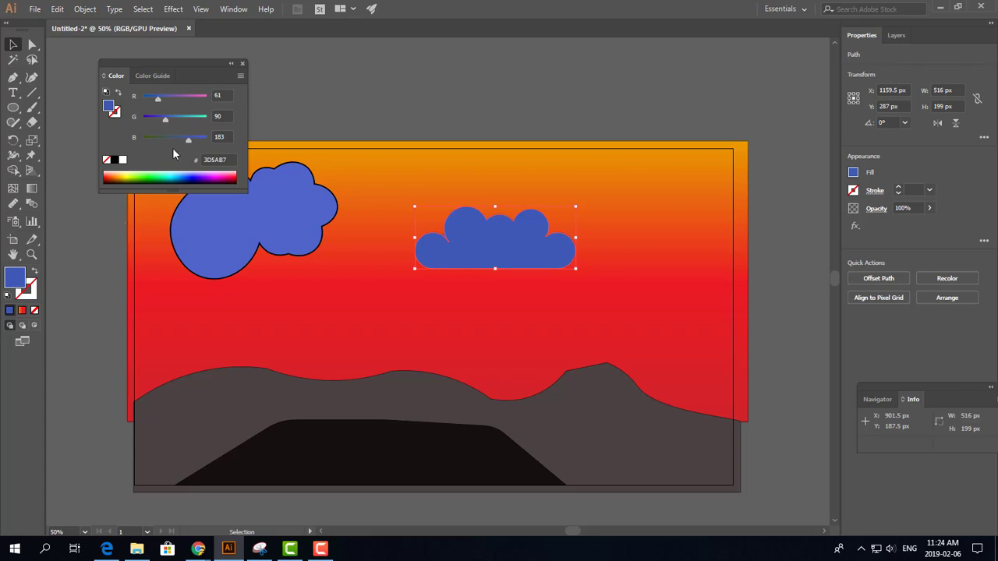
{"action": "left_click_drag", "start_coordinate": [167, 119], "coordinate": [177, 119]}
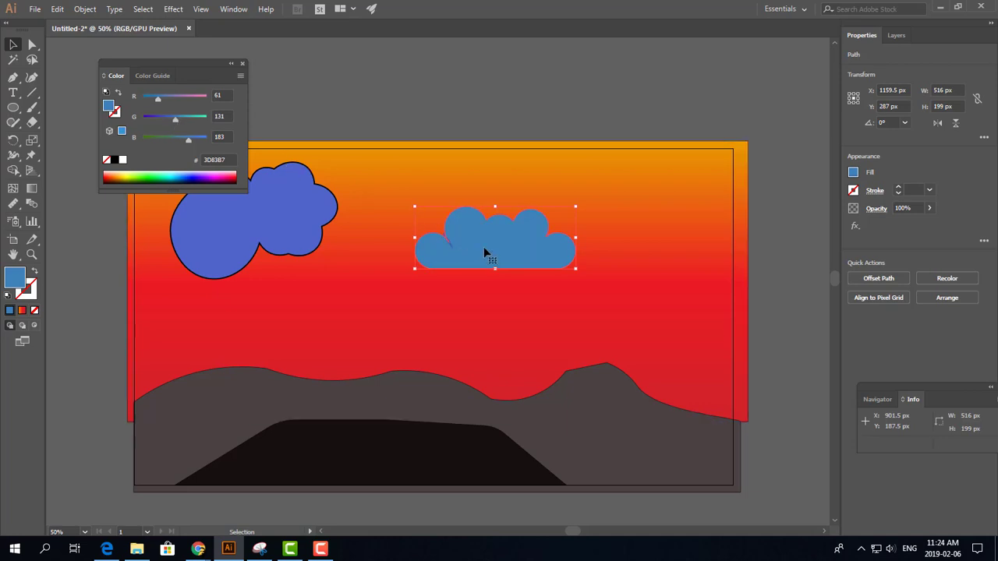
{"action": "left_click_drag", "start_coordinate": [529, 241], "coordinate": [645, 207]}
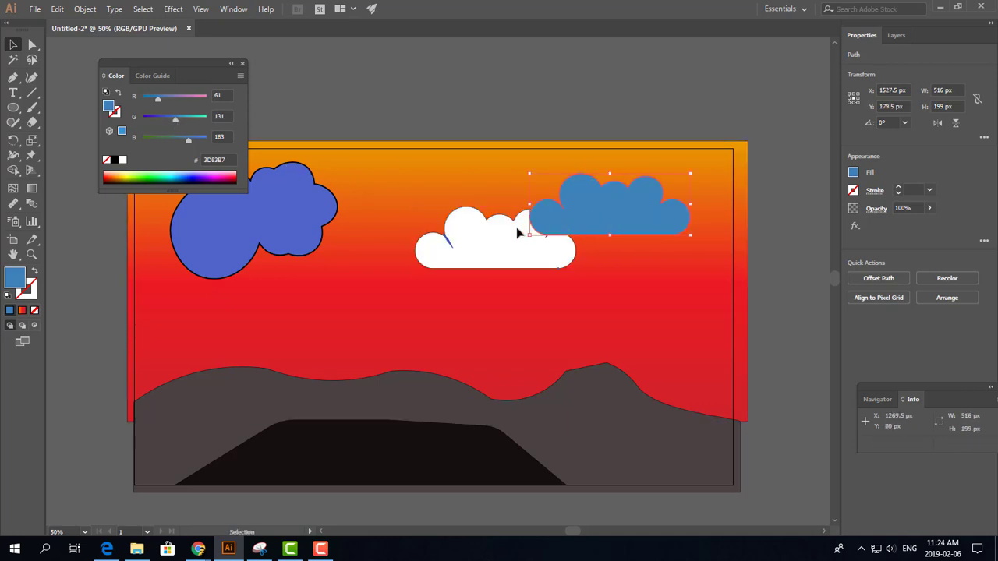
Inspect the contents of the objects and background layers, toggling path visibility to find where the white cloud shape belongs.
{"action": "left_click", "coordinate": [490, 241]}
{"action": "key", "text": "F7"}
{"action": "left_click", "coordinate": [308, 408]}
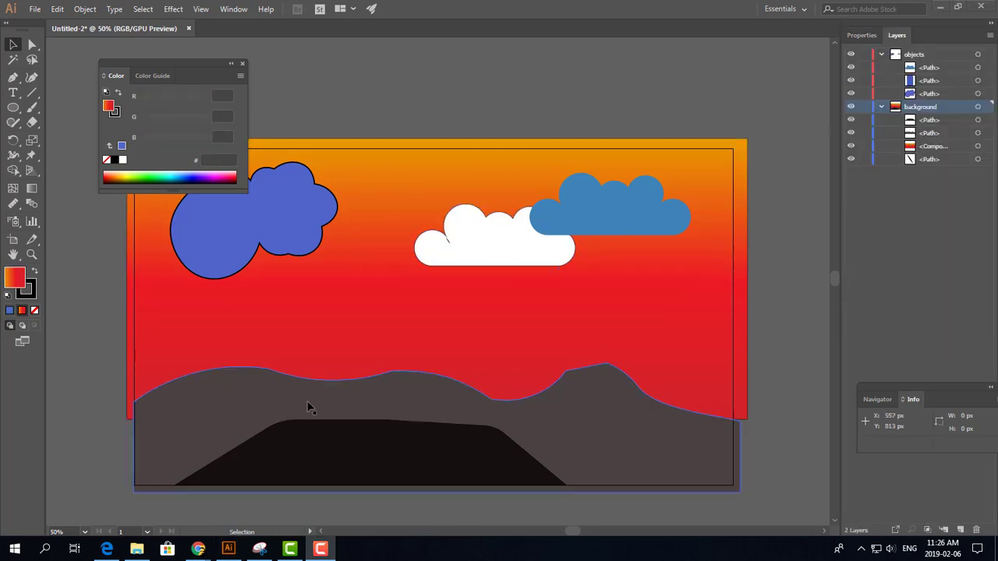
{"action": "left_click", "coordinate": [335, 321]}
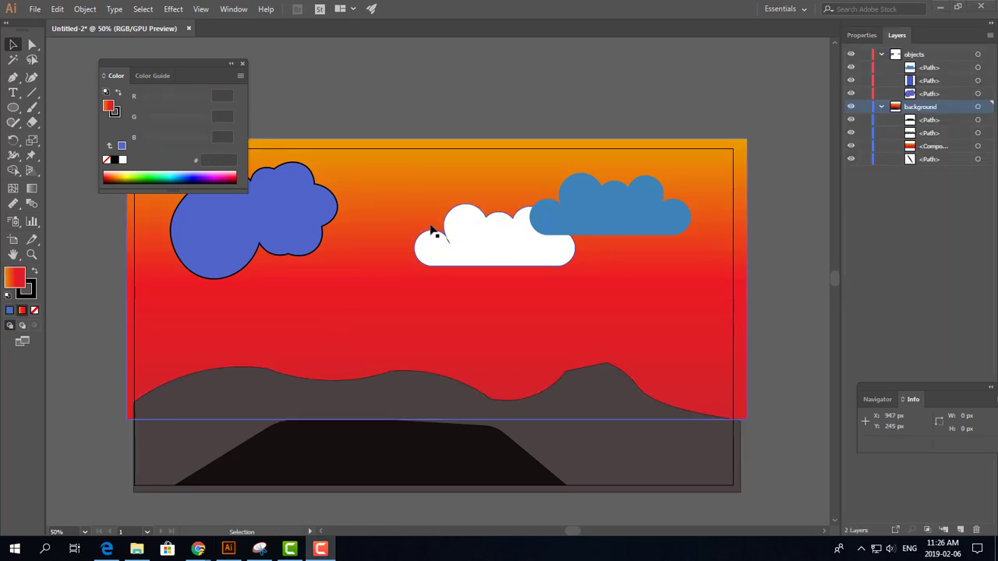
{"action": "key", "text": "ctrl+shift+a"}
{"action": "left_click", "coordinate": [882, 54]}
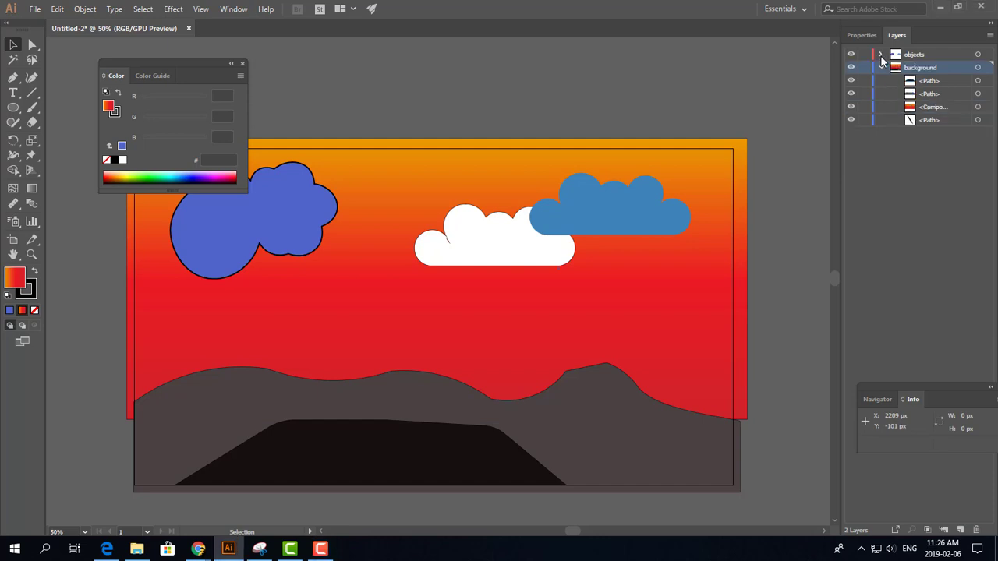
{"action": "left_click", "coordinate": [882, 68]}
{"action": "left_click", "coordinate": [882, 67]}
{"action": "left_click", "coordinate": [881, 55]}
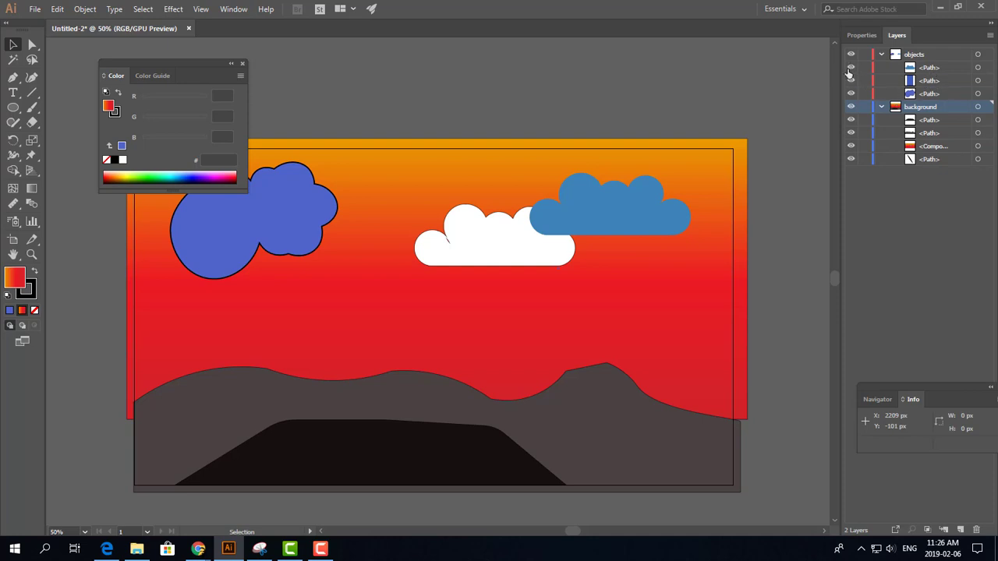
{"action": "left_click", "coordinate": [850, 68]}
{"action": "left_click", "coordinate": [850, 68]}
{"action": "left_click", "coordinate": [851, 93]}
{"action": "left_click", "coordinate": [851, 94]}
Isolate the sky's compound path, delete the white cloud cutout inside it, and exit isolation mode.
{"action": "left_click", "coordinate": [456, 211]}
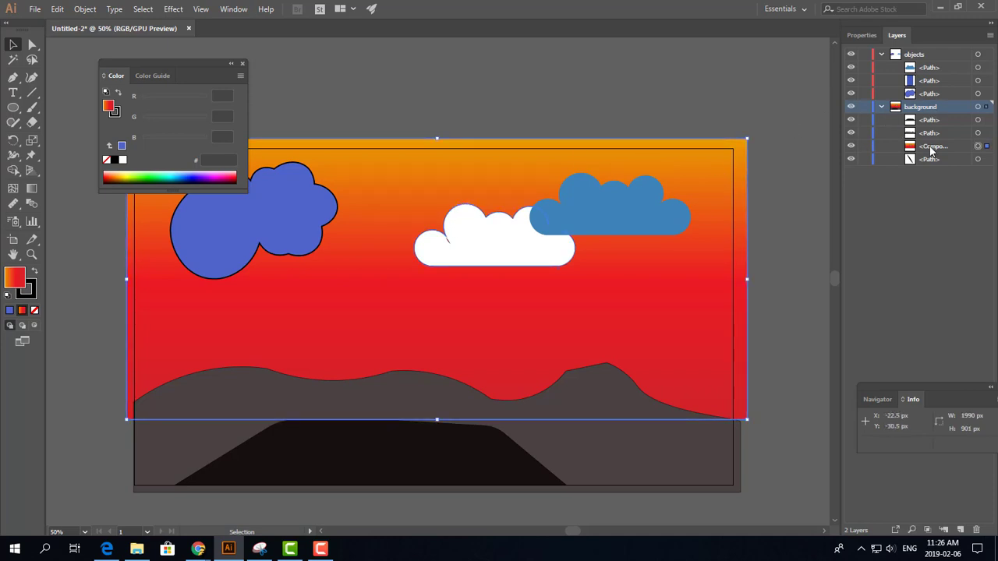
{"action": "double_click", "coordinate": [446, 224]}
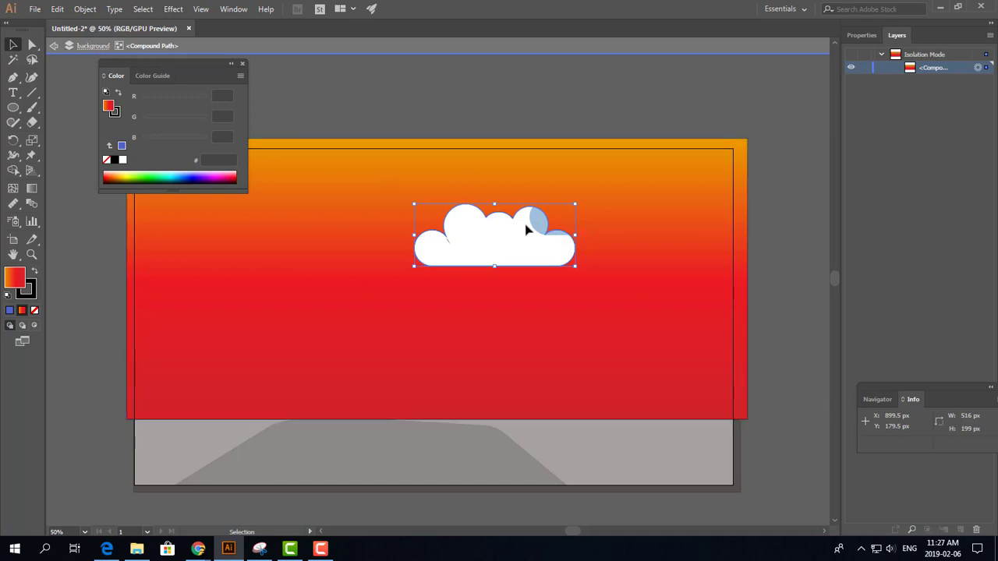
{"action": "key", "text": "Delete"}
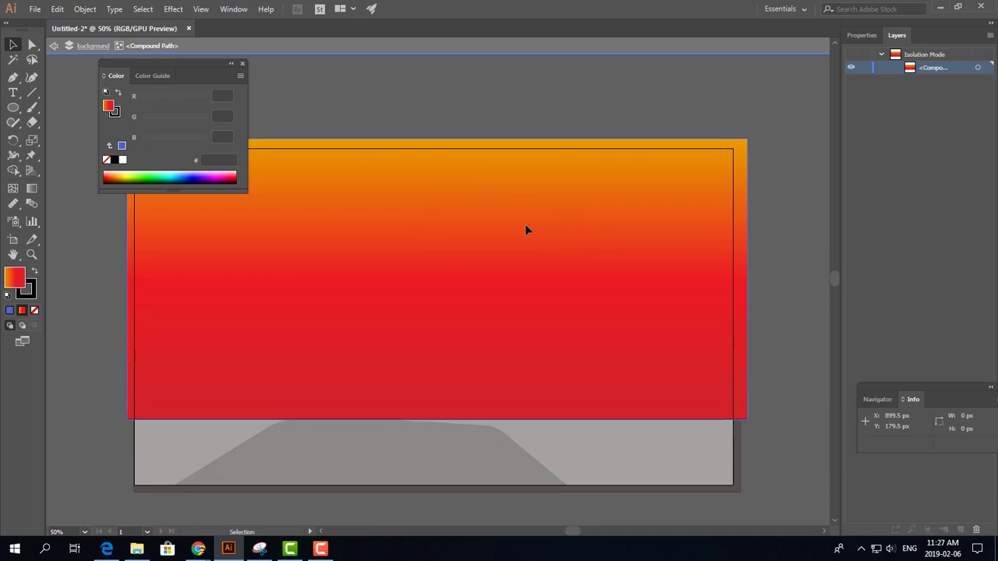
{"action": "left_click", "coordinate": [53, 45]}
{"action": "left_click", "coordinate": [52, 45]}
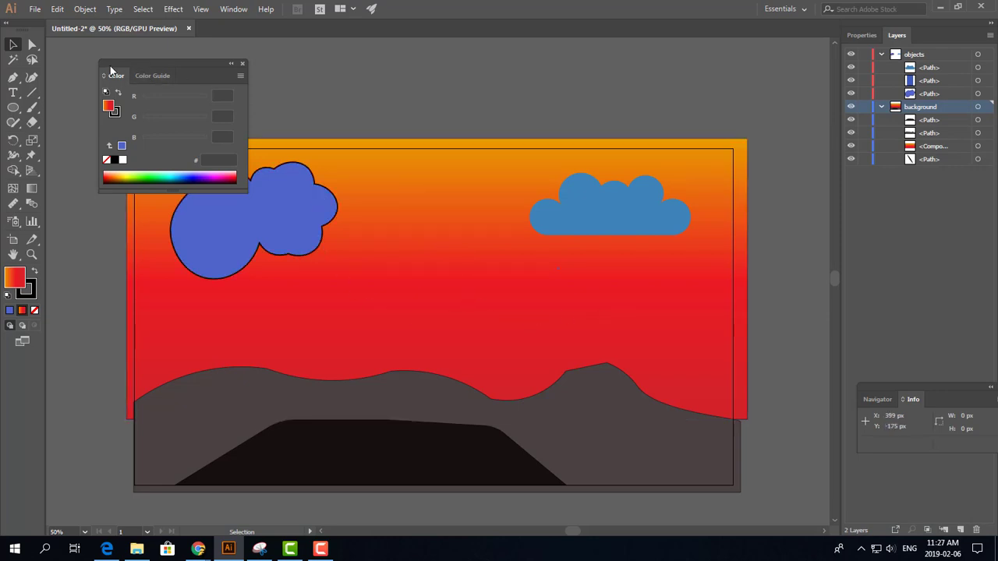
Remove the black stroke from the old irregular blue cloud and delete that cloud.
{"action": "left_click", "coordinate": [319, 188]}
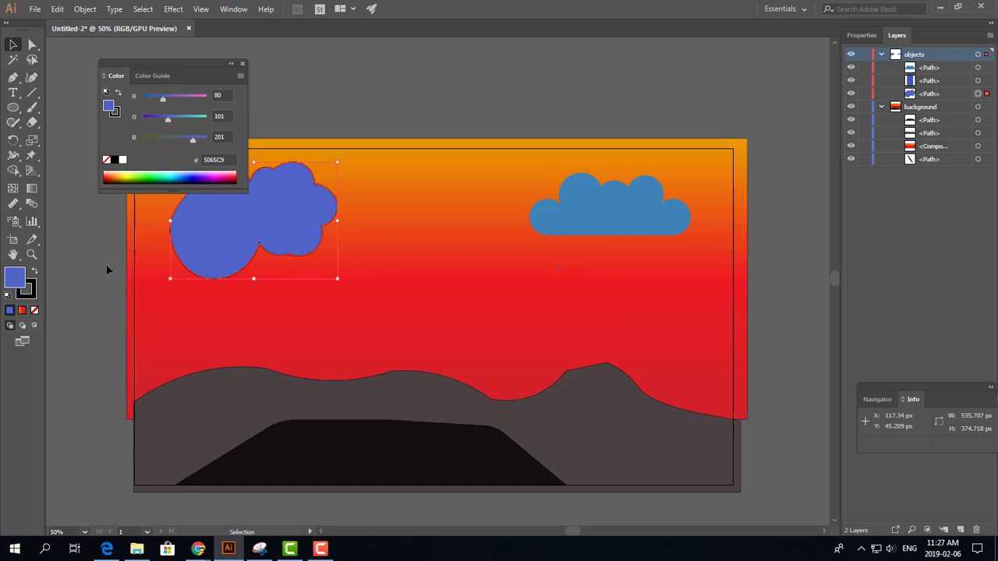
{"action": "left_click", "coordinate": [32, 290]}
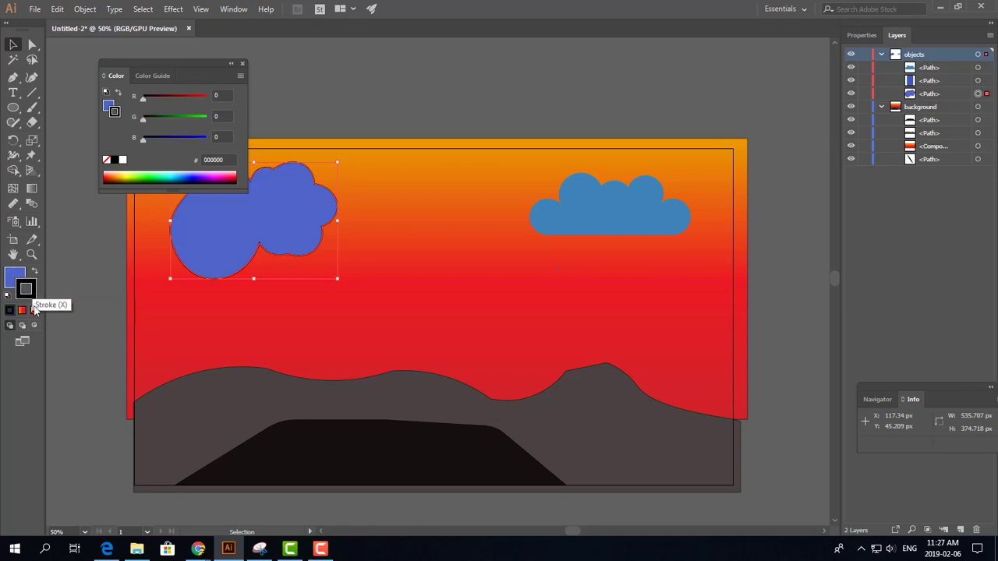
{"action": "left_click", "coordinate": [34, 311]}
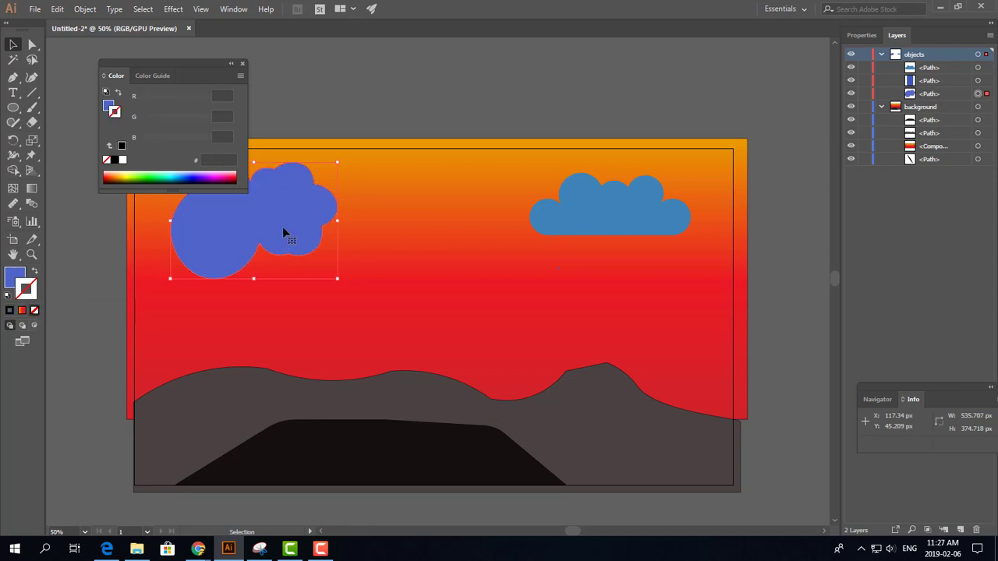
{"action": "left_click", "coordinate": [607, 220]}
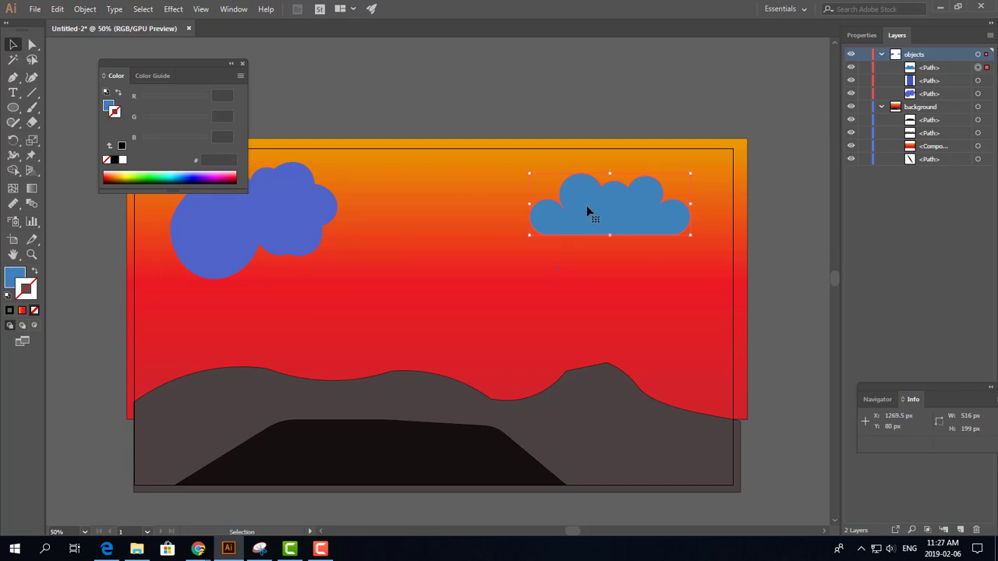
{"action": "left_click", "coordinate": [309, 213]}
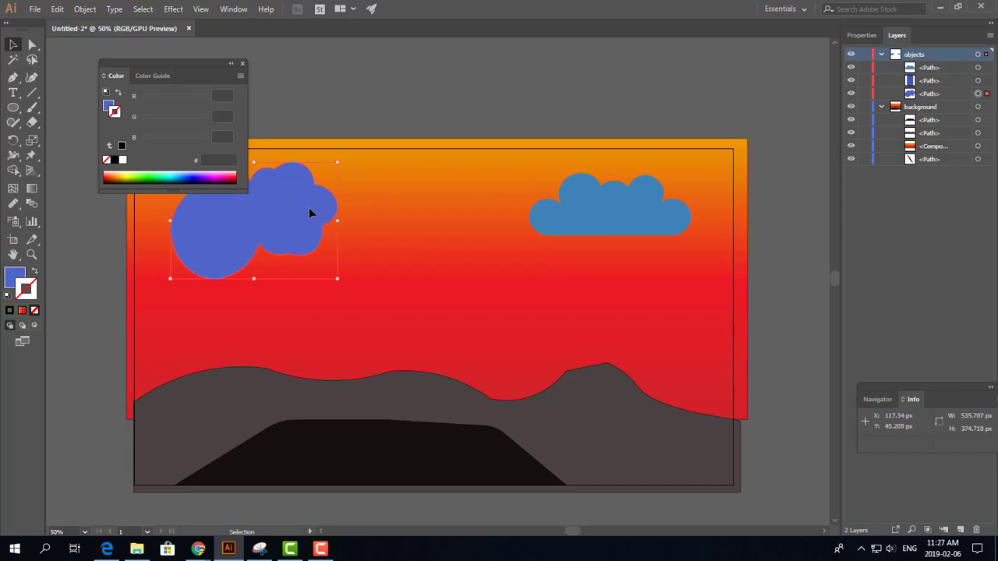
{"action": "key", "text": "Delete"}
Copy the remaining cloud to the left of the sky at about 625 px wide and shrink the original to about 426 px wide.
{"action": "left_click", "coordinate": [583, 223]}
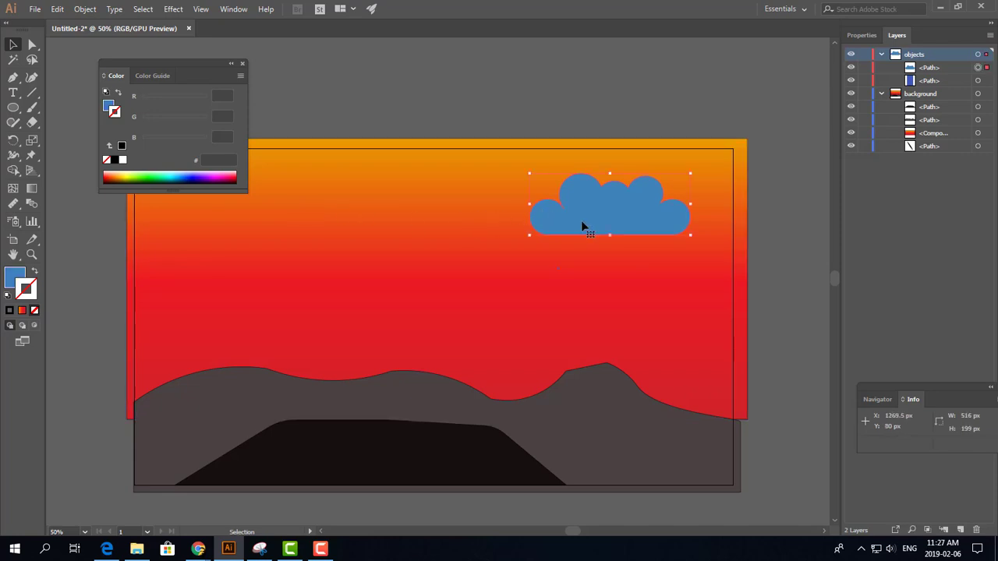
{"action": "left_click_drag", "start_coordinate": [585, 221], "coordinate": [240, 263]}
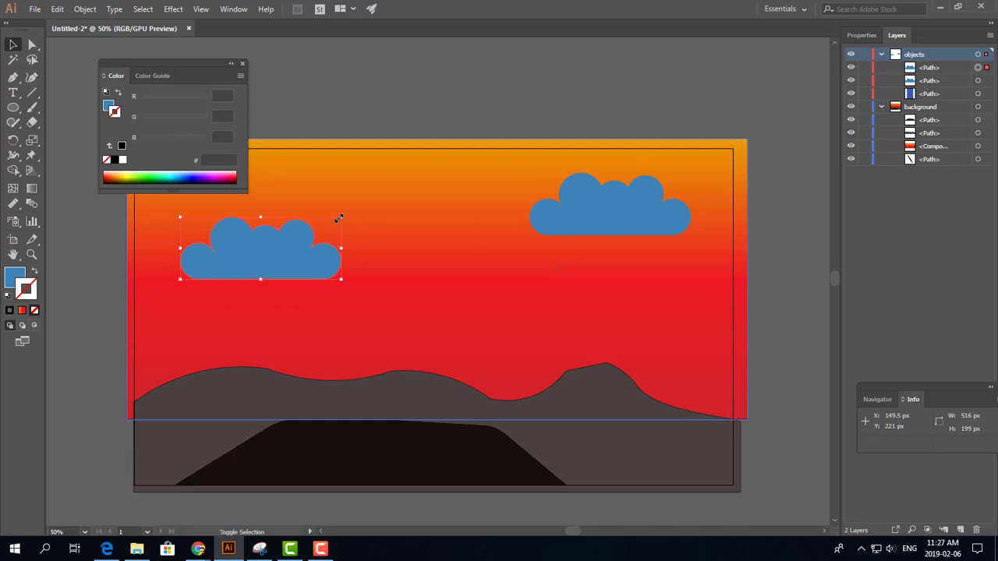
{"action": "left_click_drag", "start_coordinate": [338, 216], "coordinate": [378, 205]}
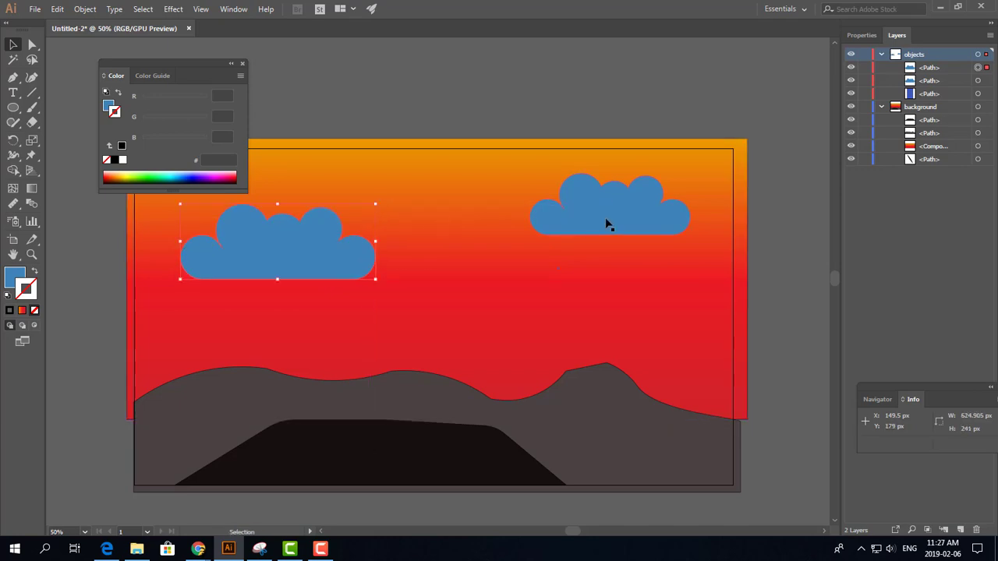
{"action": "left_click", "coordinate": [608, 224]}
{"action": "left_click_drag", "start_coordinate": [689, 176], "coordinate": [663, 187]}
Make a copy of the right cloud reflected across the vertical axis and place it between the other clouds at about 370 px wide.
{"action": "right_click", "coordinate": [585, 222]}
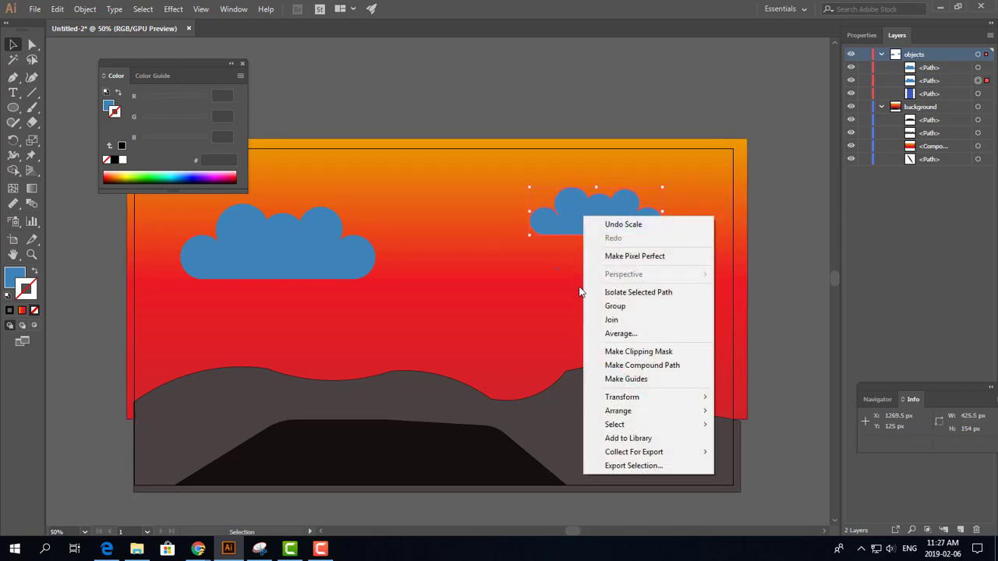
{"action": "mouse_move", "coordinate": [633, 400]}
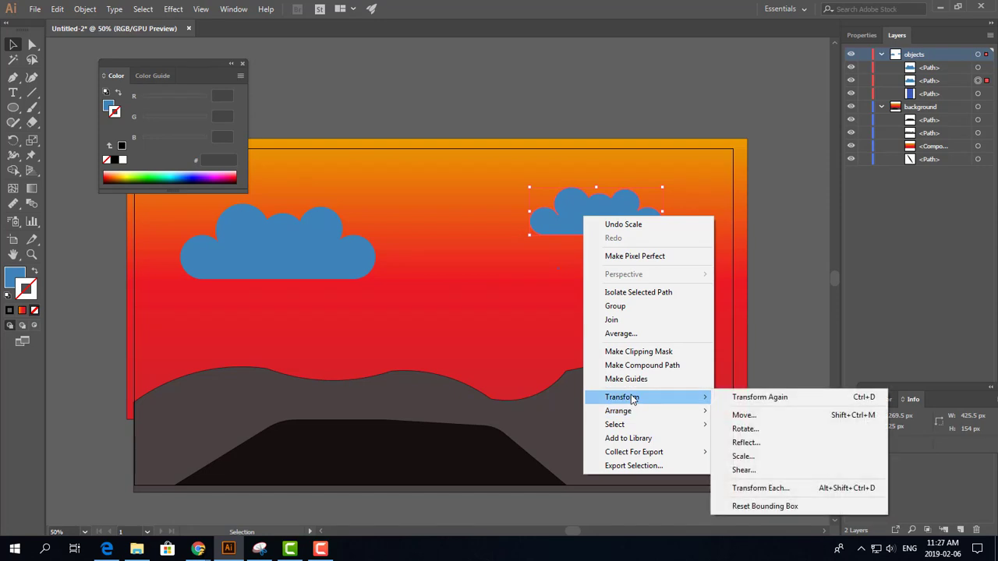
{"action": "left_click", "coordinate": [770, 450]}
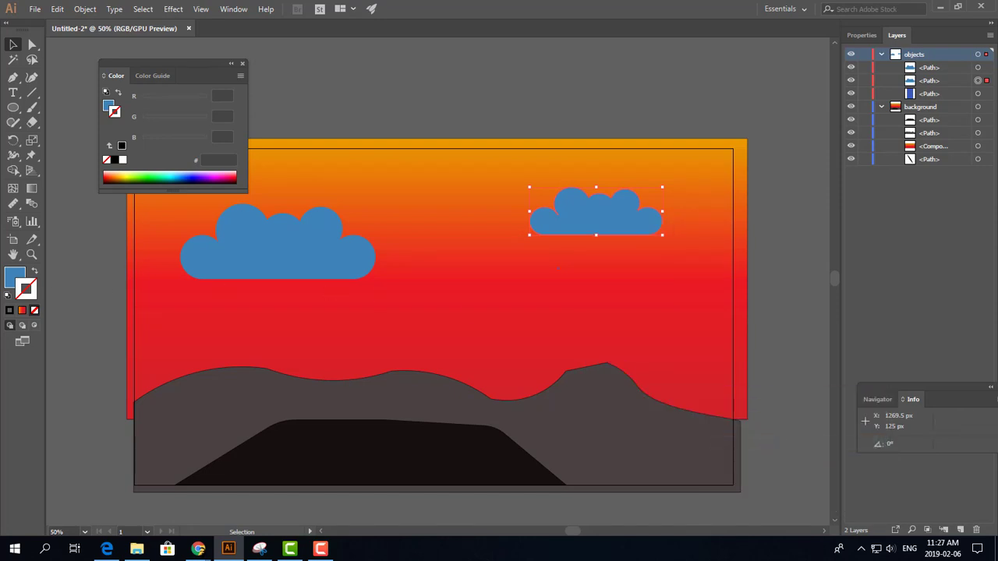
{"action": "left_click_drag", "start_coordinate": [270, 239], "coordinate": [446, 255]}
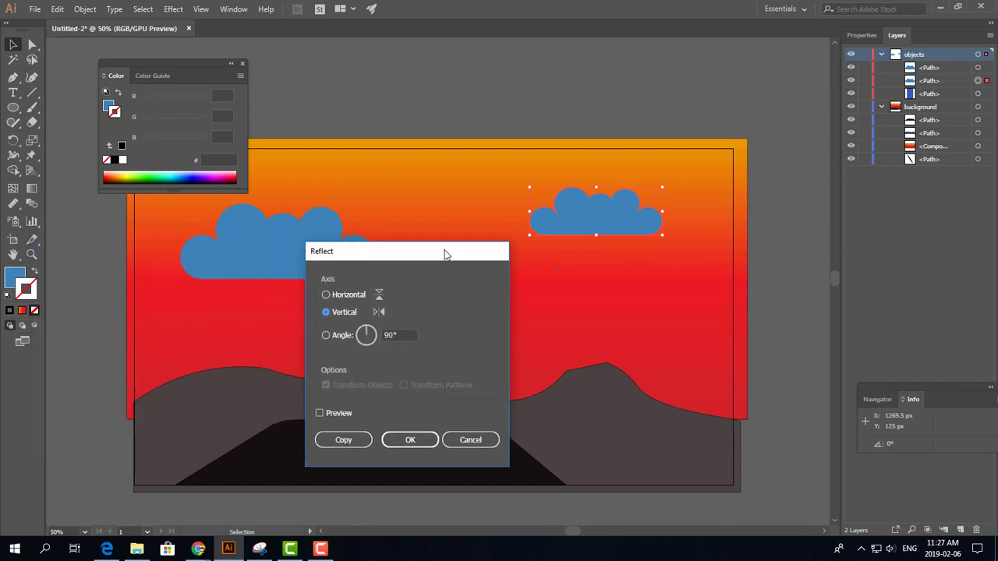
{"action": "left_click", "coordinate": [320, 414]}
{"action": "left_click", "coordinate": [319, 413]}
{"action": "left_click", "coordinate": [319, 413]}
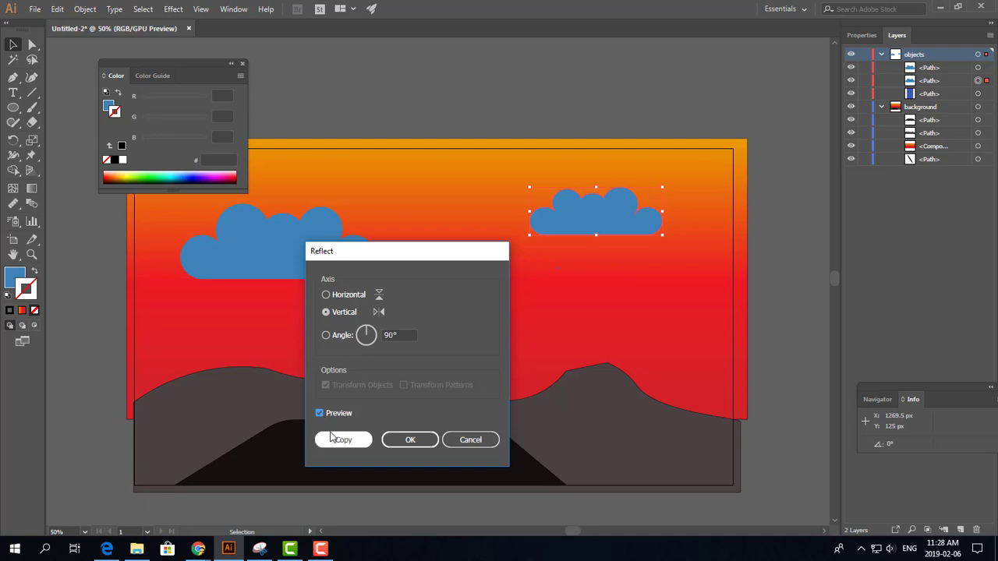
{"action": "left_click", "coordinate": [336, 440]}
{"action": "left_click_drag", "start_coordinate": [593, 226], "coordinate": [477, 217]}
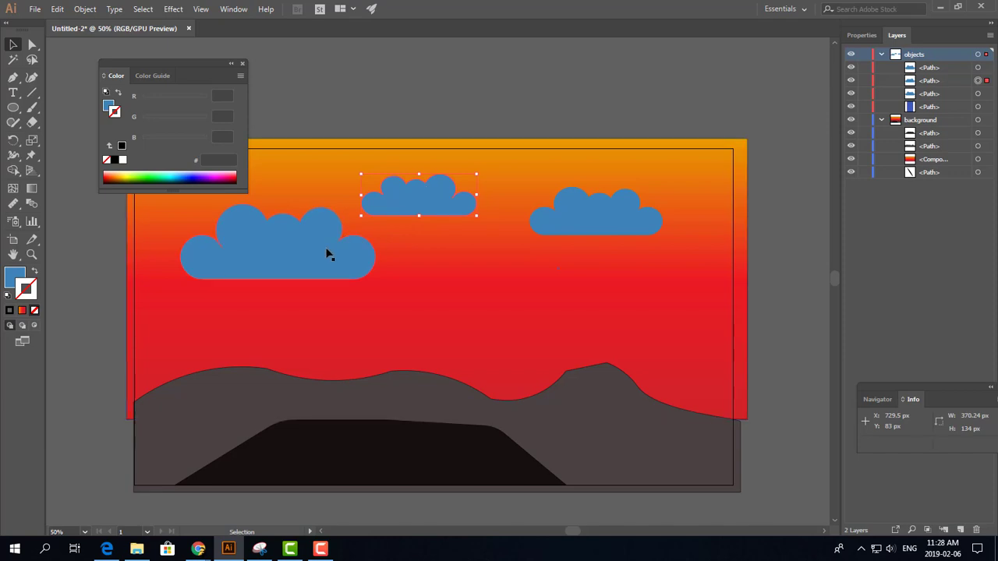
Fill the large left cloud with white (FFFFFF) and the small middle cloud with a pale blue.
{"action": "left_click", "coordinate": [296, 258]}
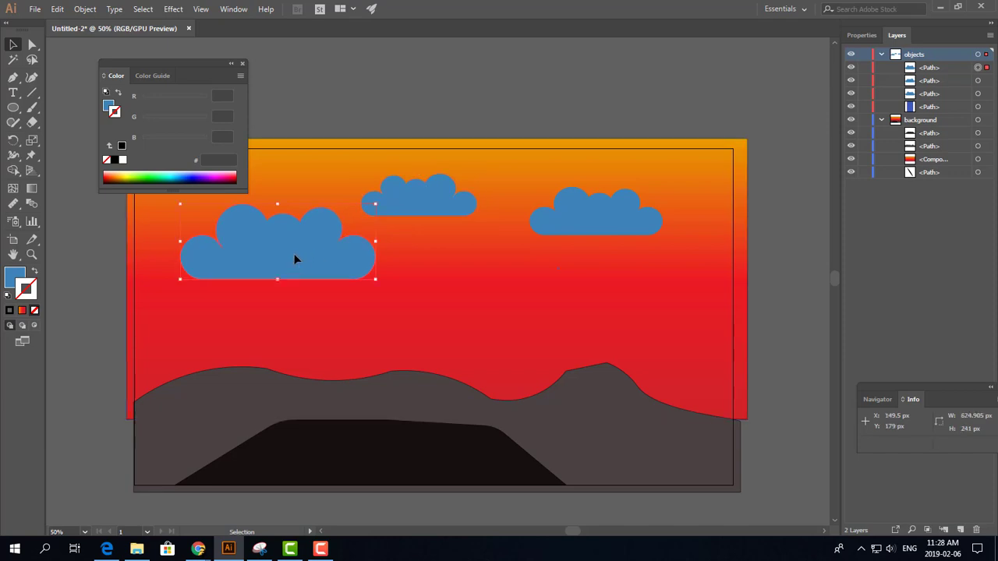
{"action": "left_click", "coordinate": [14, 277]}
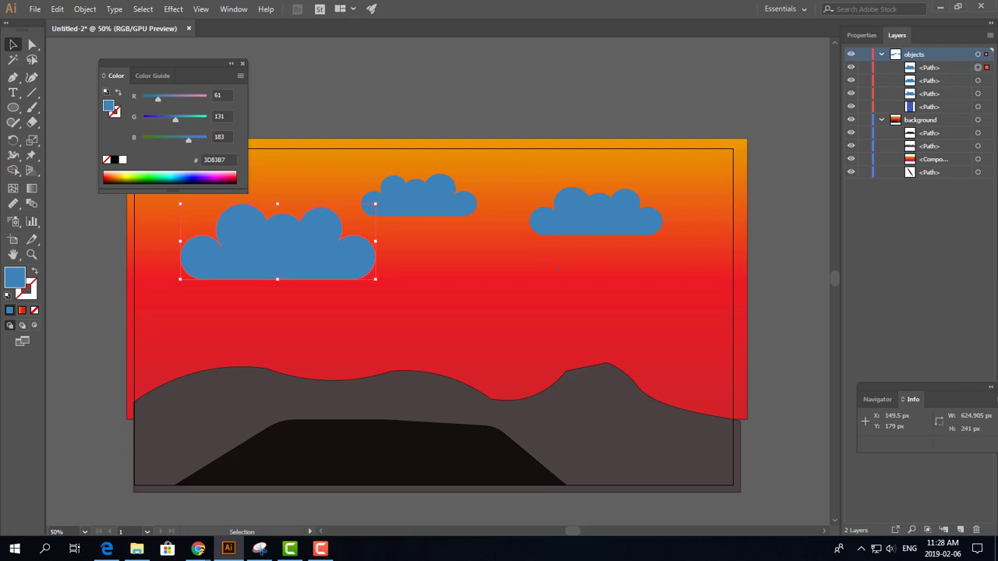
{"action": "left_click", "coordinate": [123, 160]}
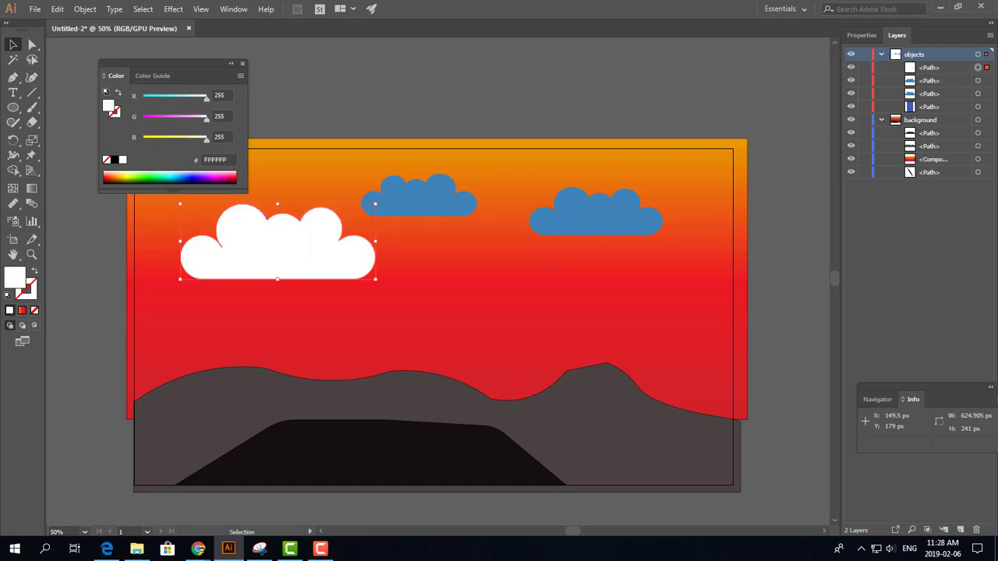
{"action": "left_click", "coordinate": [421, 201]}
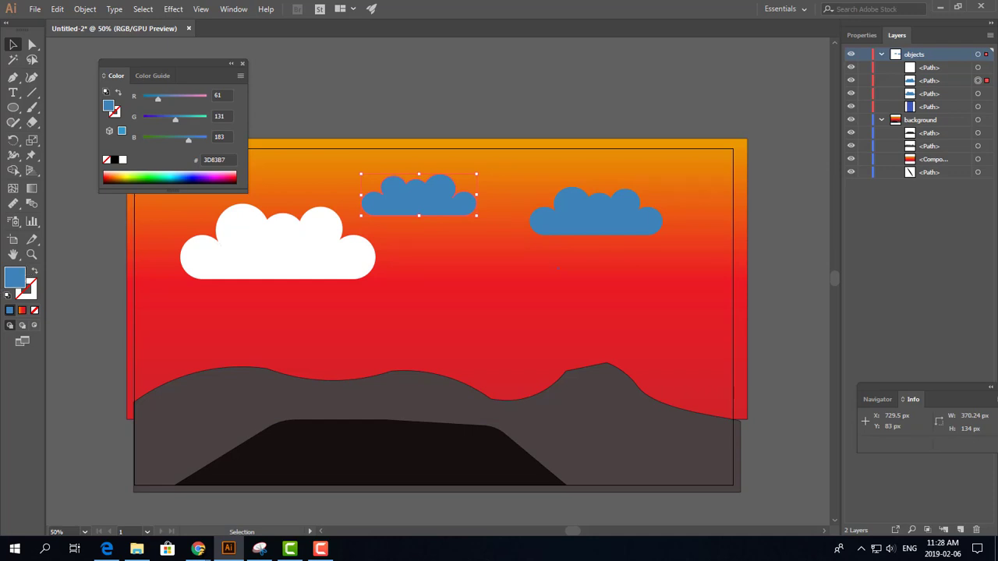
{"action": "left_click", "coordinate": [590, 201]}
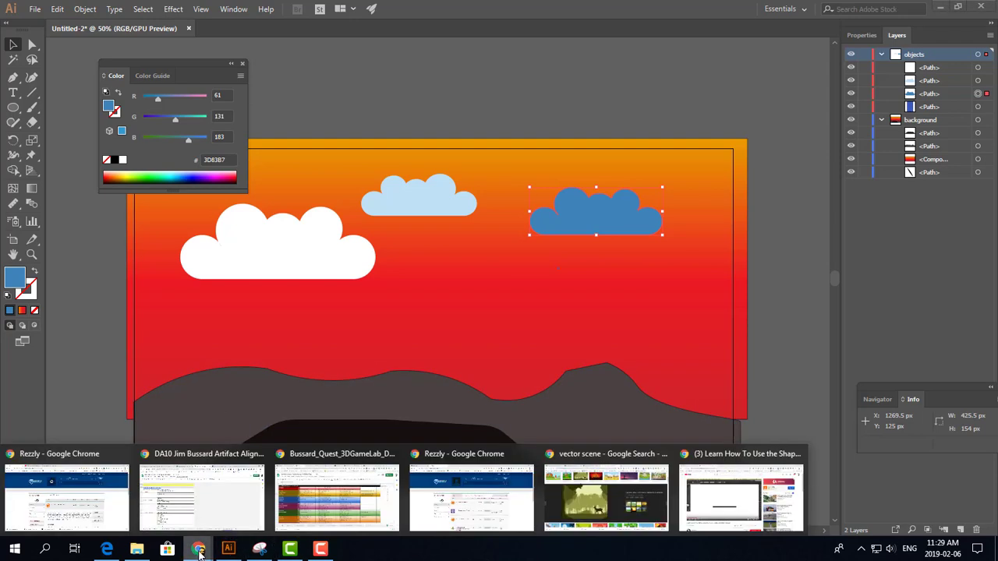
Switch to Chrome, browse the "vector scene" image results for reference artwork, and return to Illustrator.
{"action": "left_click", "coordinate": [651, 506]}
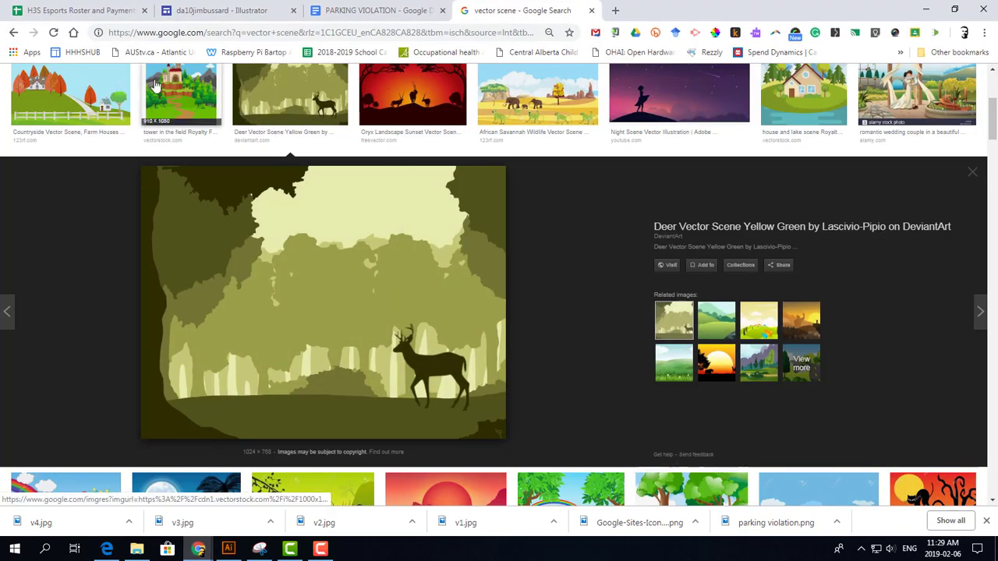
{"action": "scroll", "coordinate": [156, 87], "scroll_direction": "up", "scroll_amount": 3}
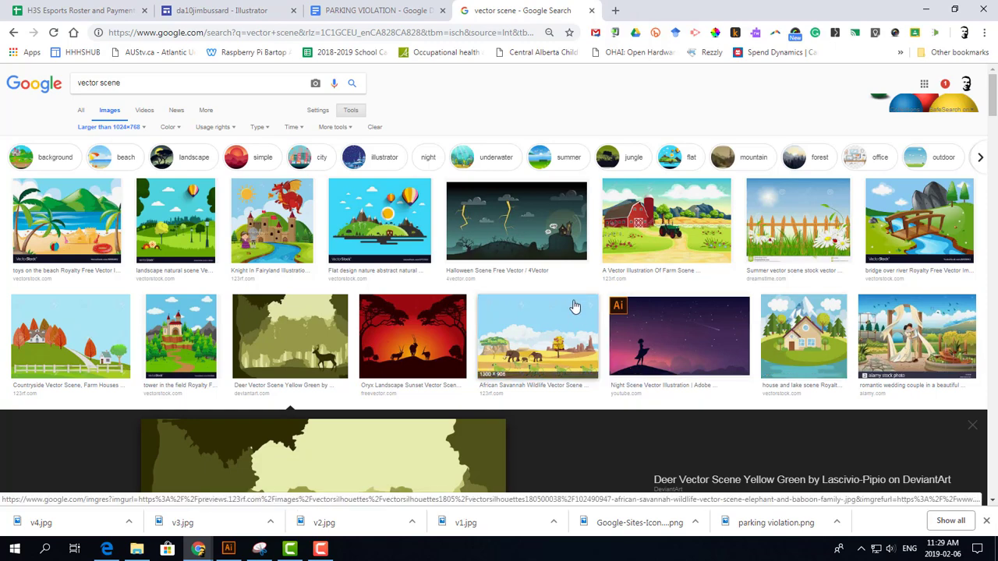
{"action": "scroll", "coordinate": [574, 305], "scroll_direction": "down", "scroll_amount": 2}
{"action": "scroll", "coordinate": [572, 306], "scroll_direction": "down", "scroll_amount": 6}
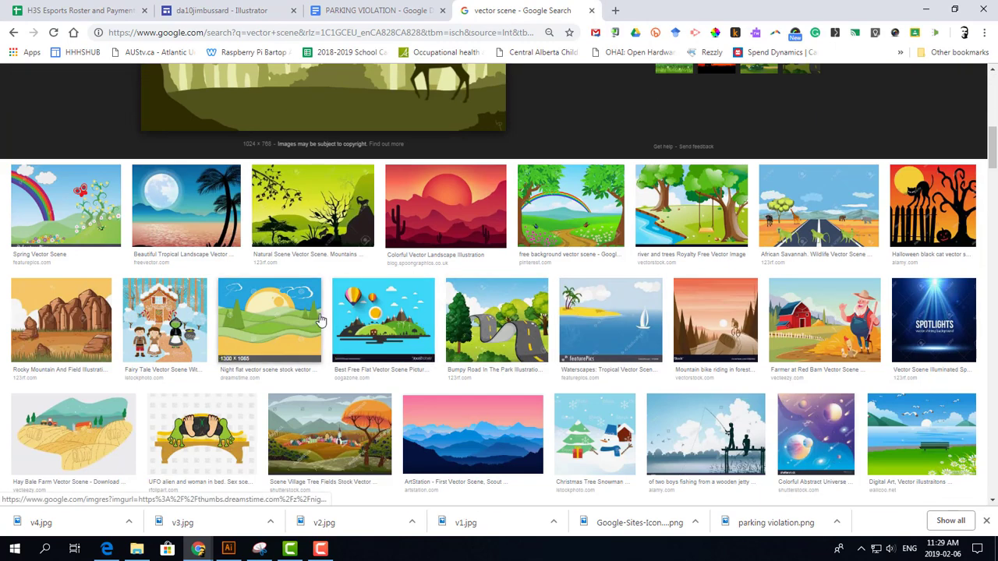
{"action": "scroll", "coordinate": [322, 319], "scroll_direction": "up", "scroll_amount": 8}
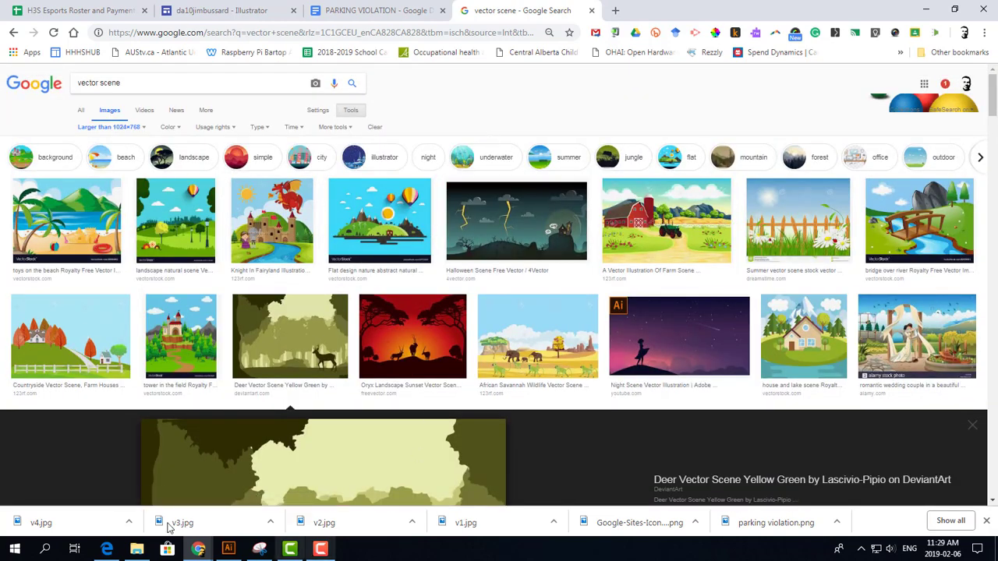
{"action": "left_click", "coordinate": [229, 550]}
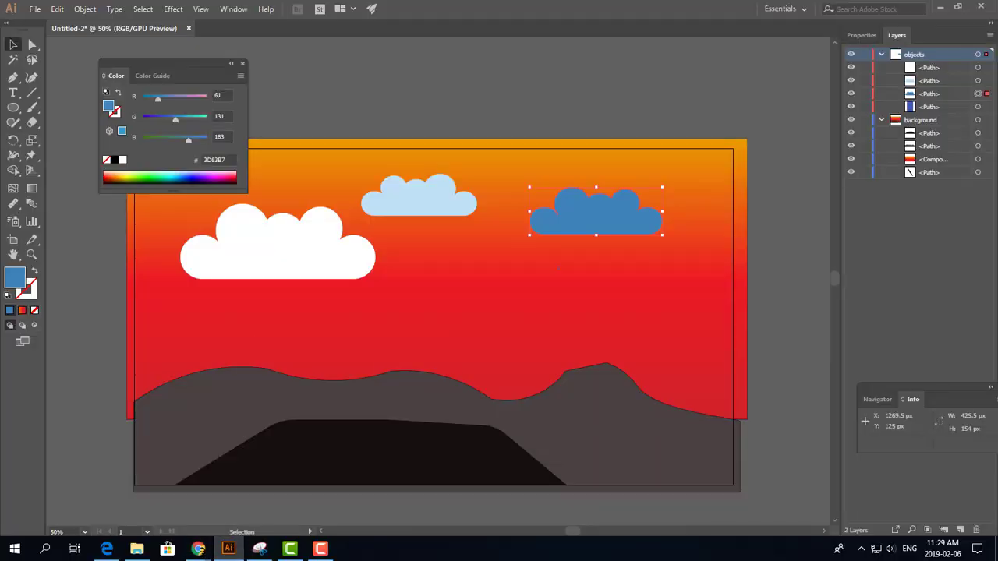